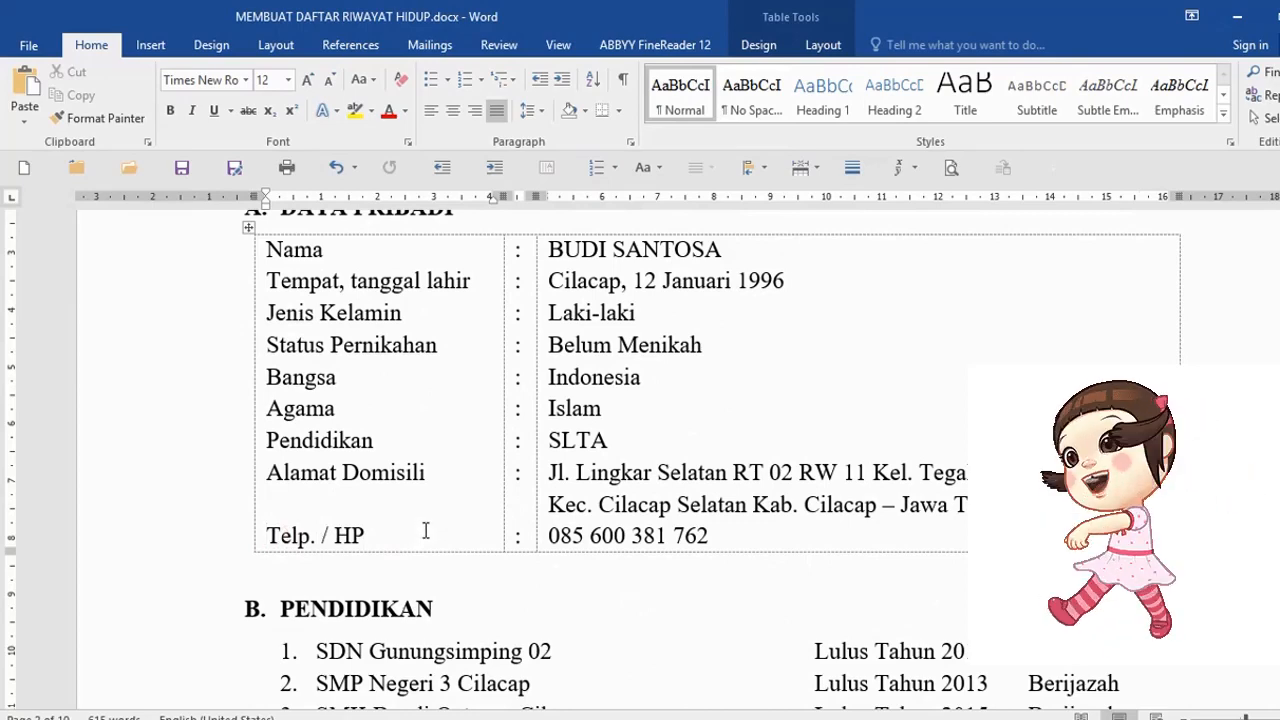
- Inspect the formatting of the title and the PENDIDIKAN and PENGALAMAN KERJA headings
scroll(425, 530, "down", 5)
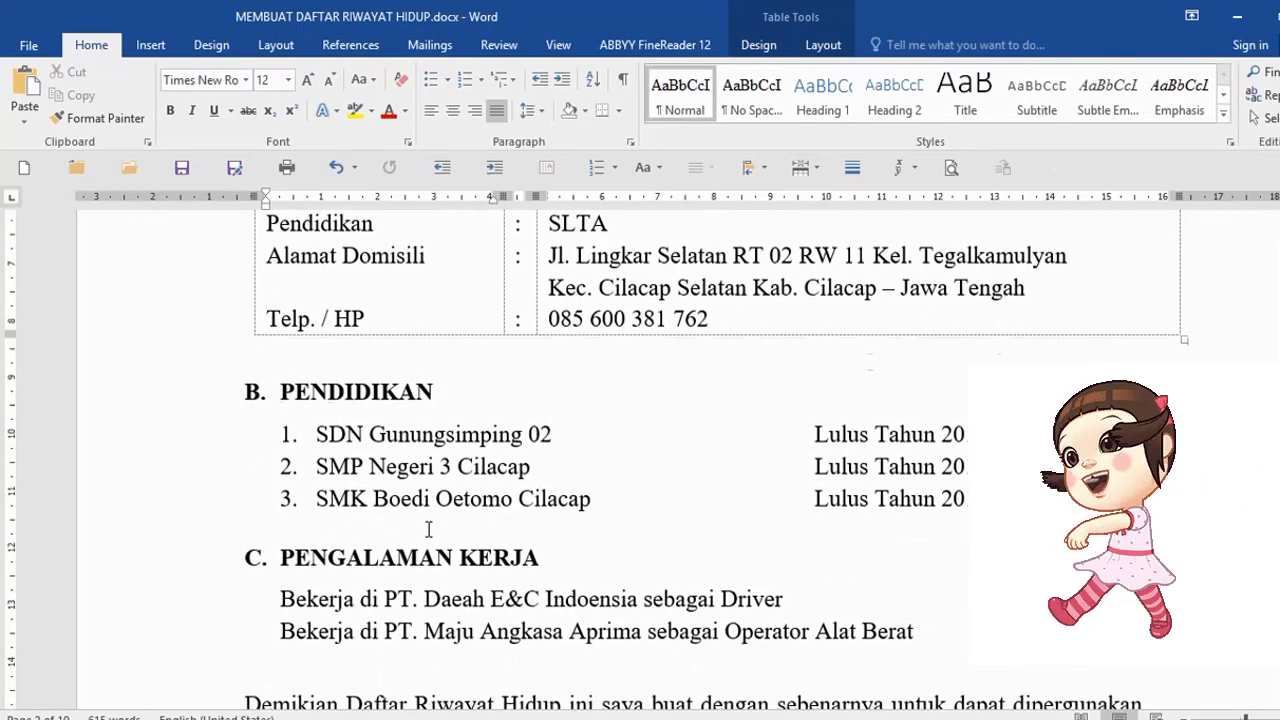
left_click(126, 391)
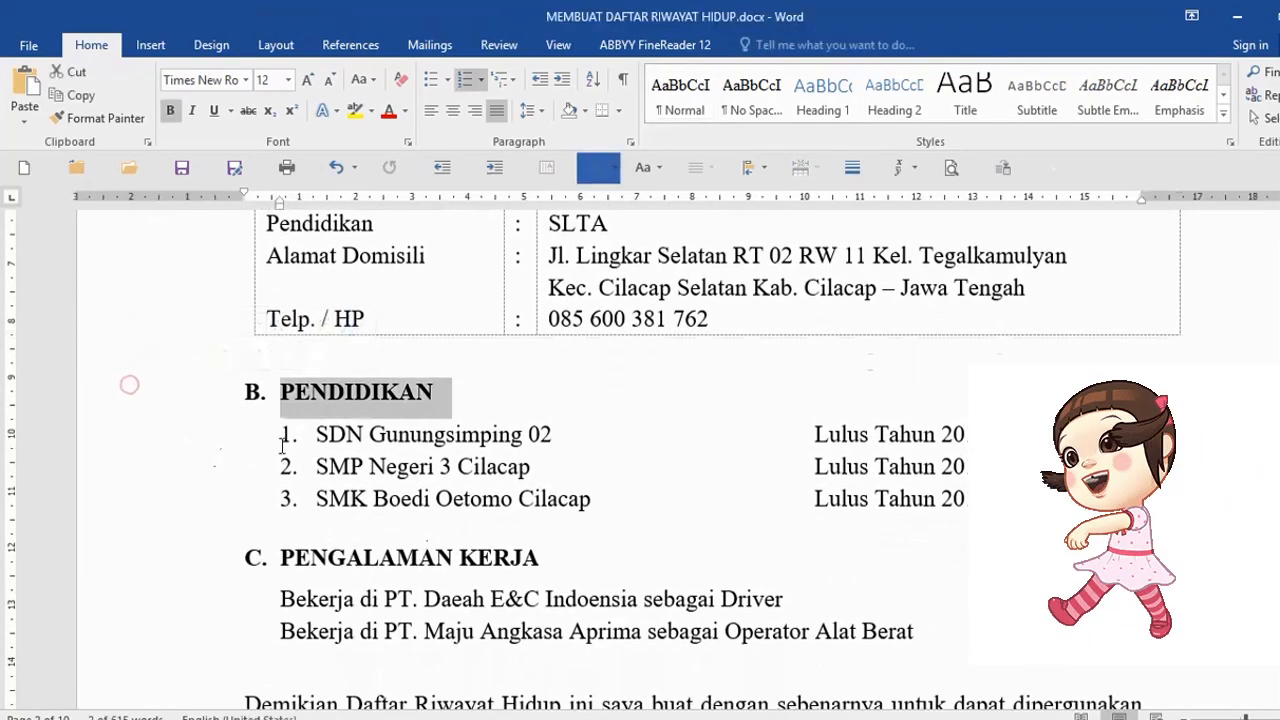
left_click(508, 400)
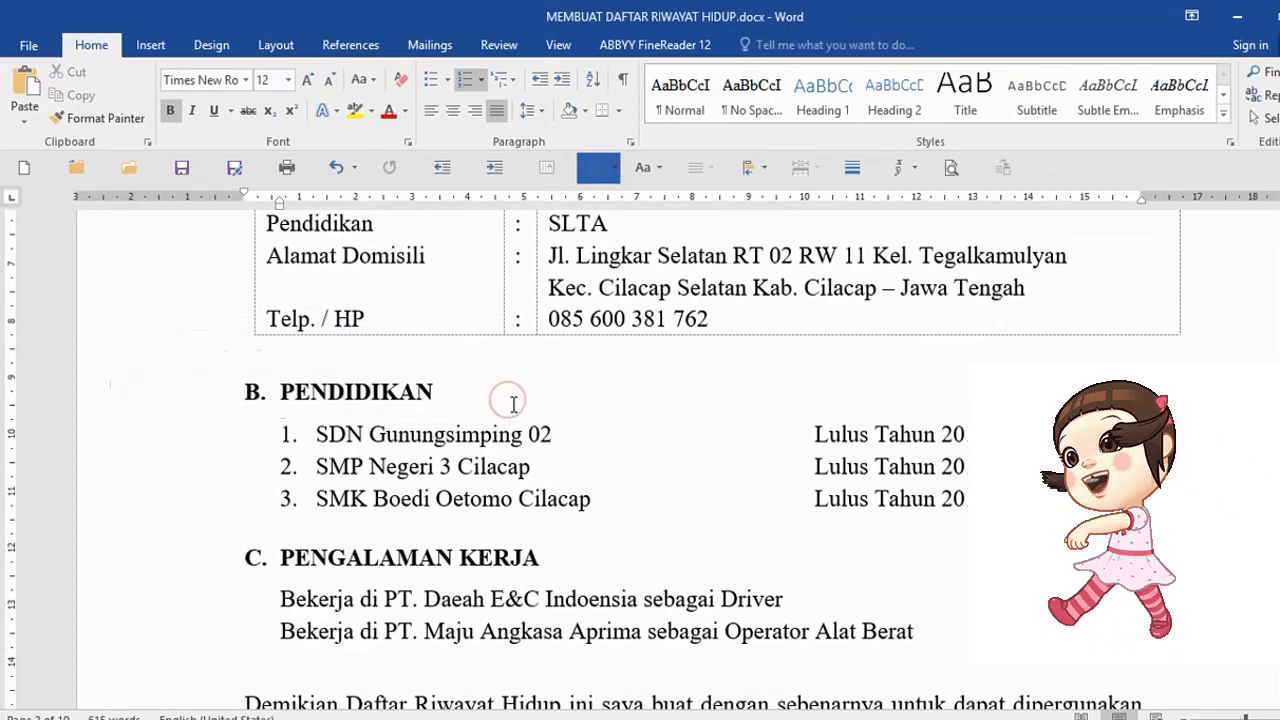
scroll(513, 403, "down", 3)
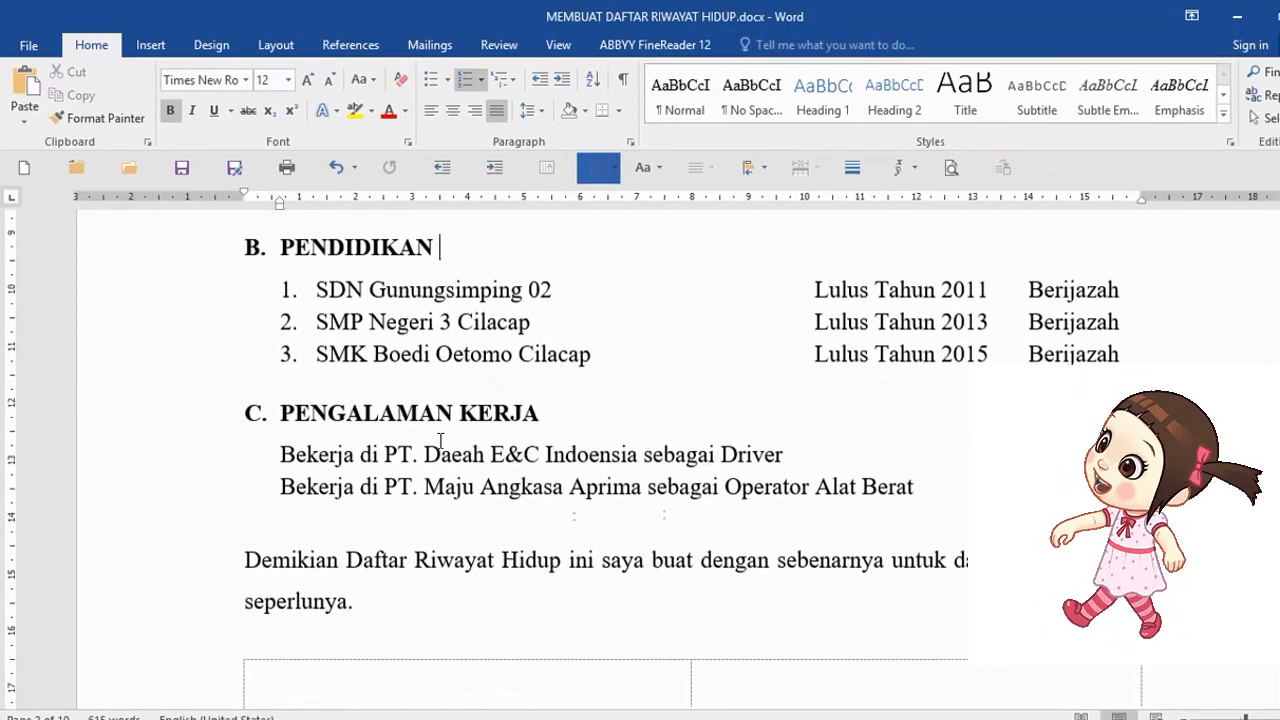
left_click(134, 419)
left_click(553, 490)
scroll(568, 480, "up", 15)
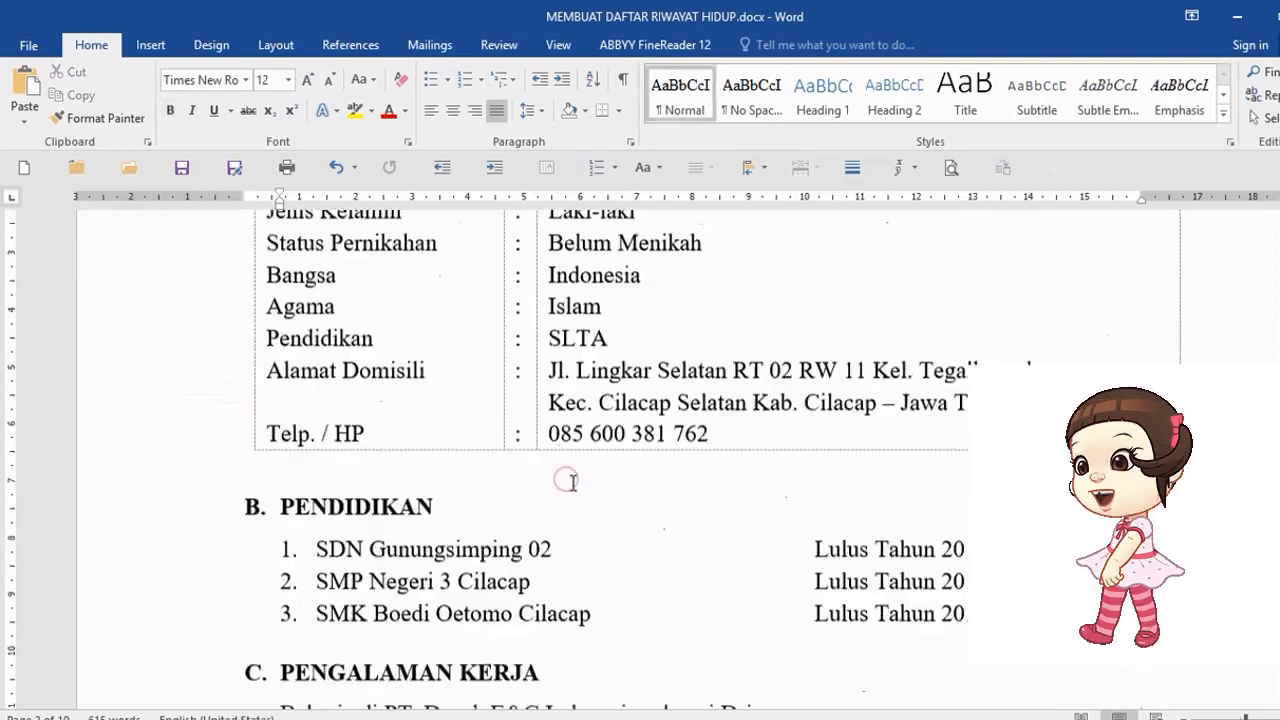
left_click(580, 330)
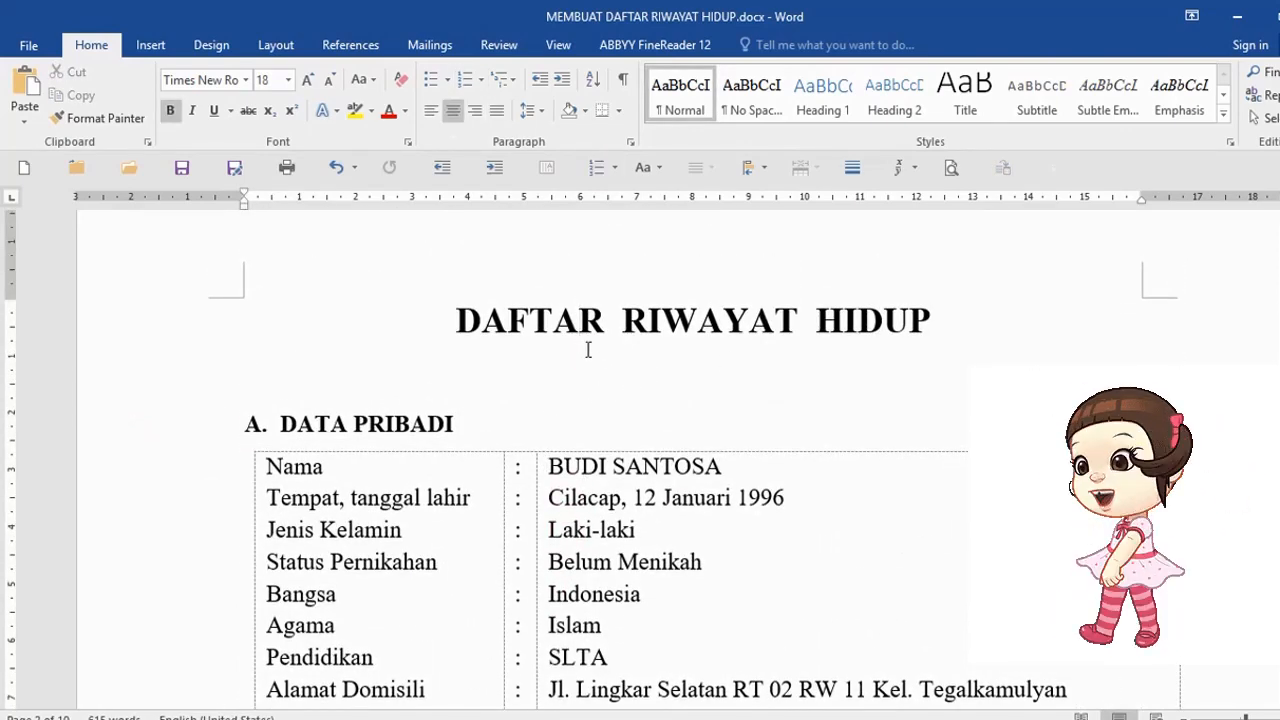
left_click(492, 367)
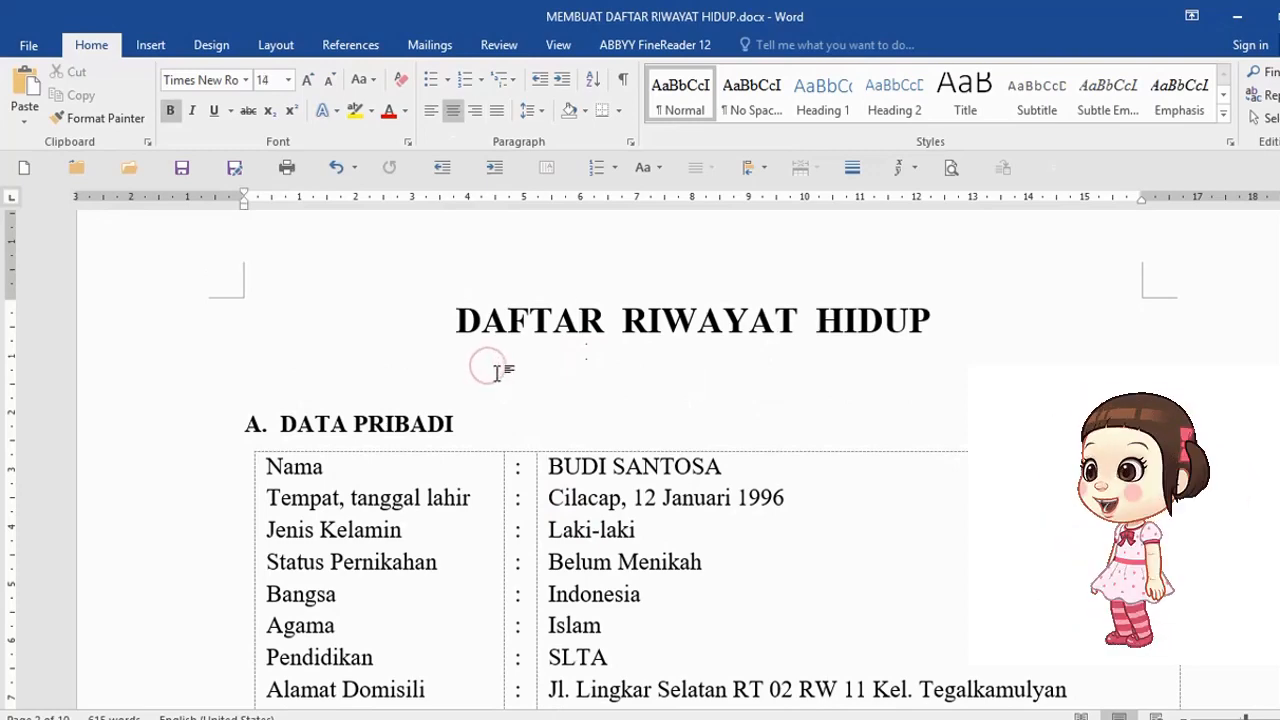
- Inspect the personal data table's text formatting, including its Agama label cell
scroll(480, 409, "down", 2)
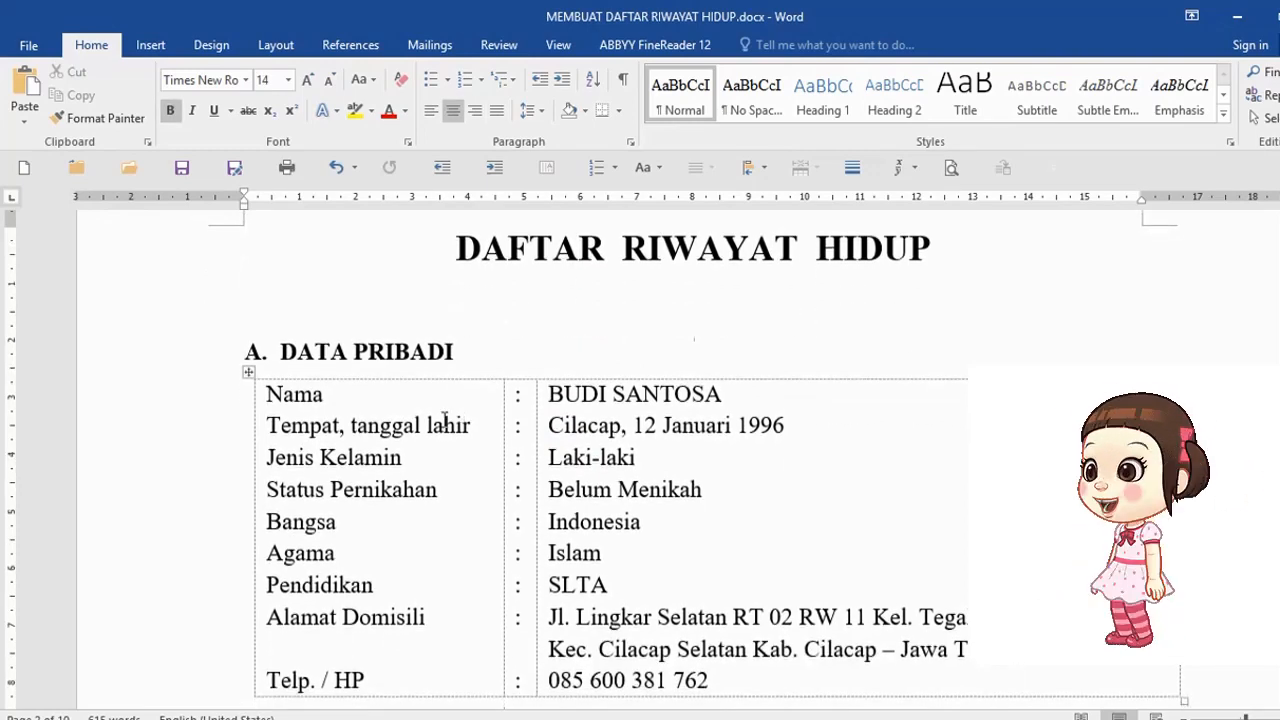
left_click(418, 428)
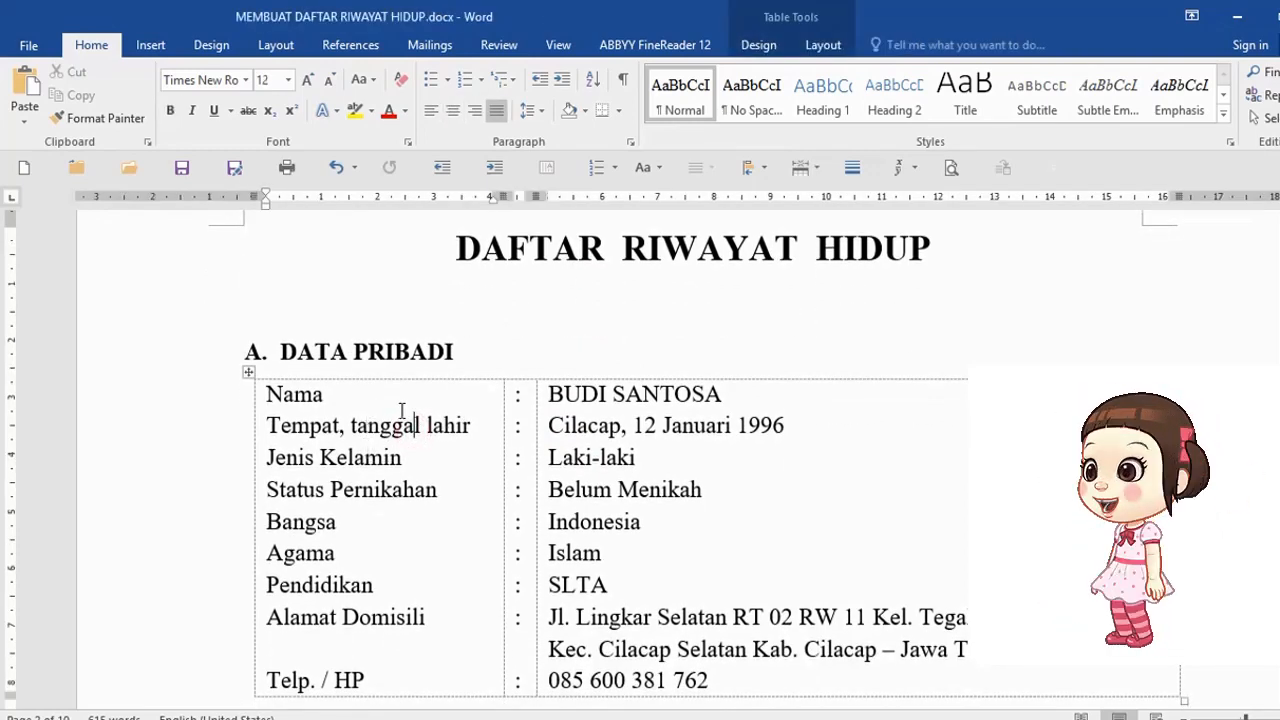
left_click(490, 350)
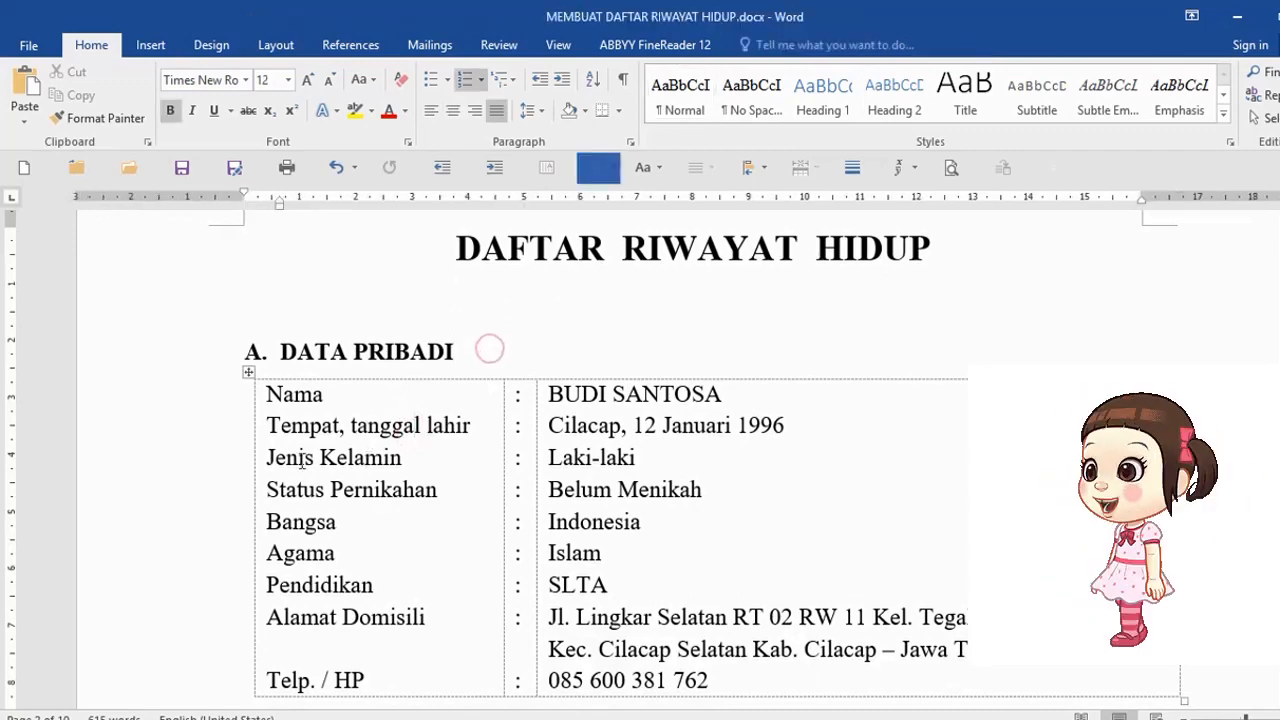
left_click(181, 465)
left_click(391, 516)
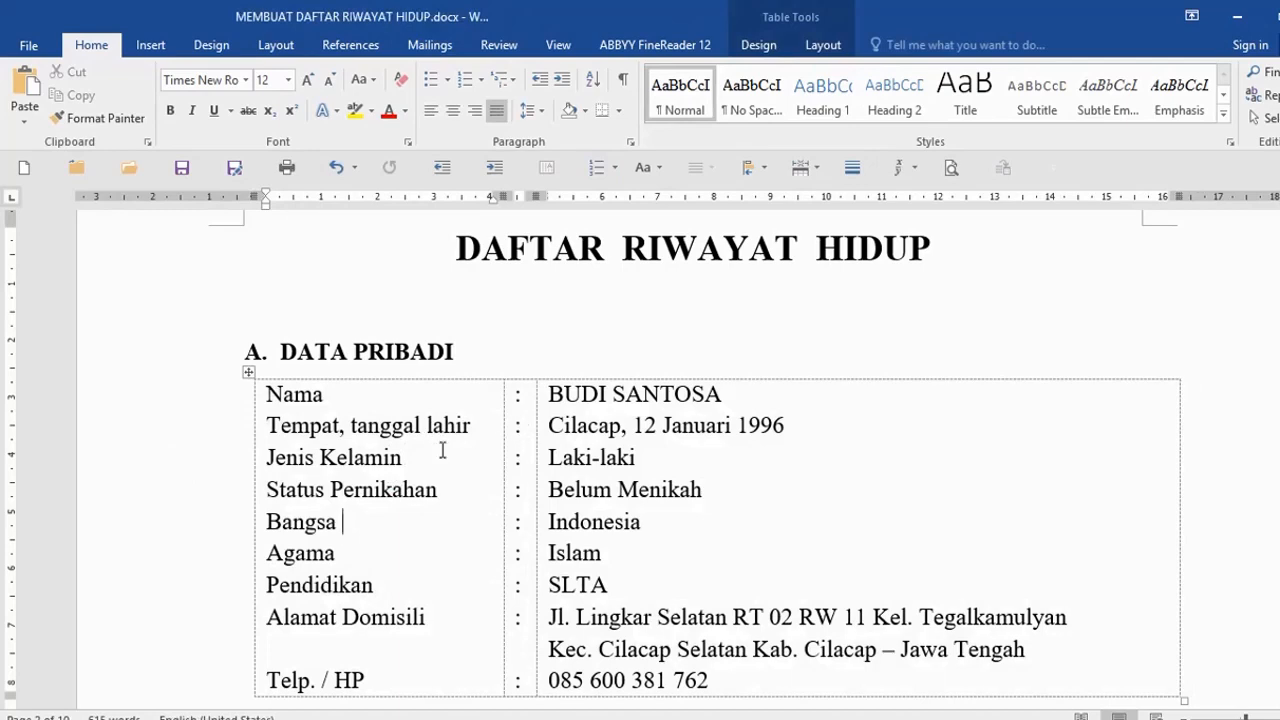
scroll(442, 451, "down", 3)
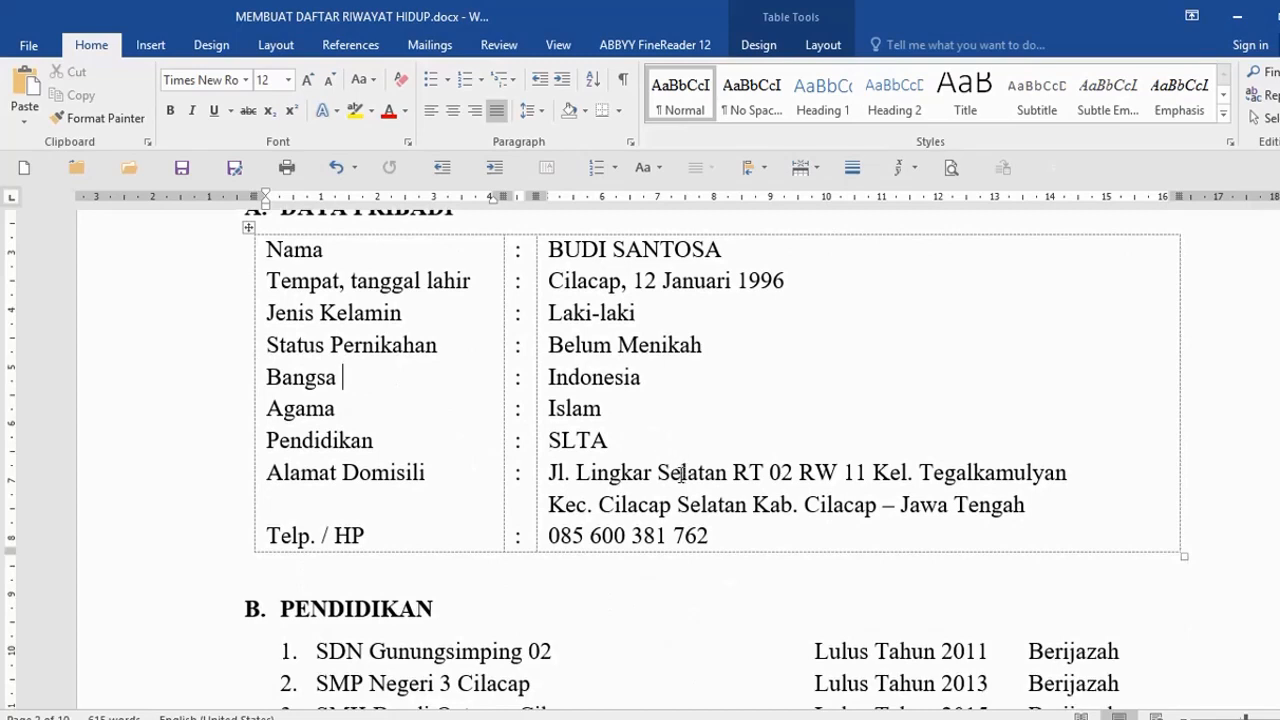
left_click(428, 401)
scroll(447, 322, "up", 3)
- Add an unnumbered line under DATA PRIBADI and insert a one-row, three-column table there
left_click(493, 350)
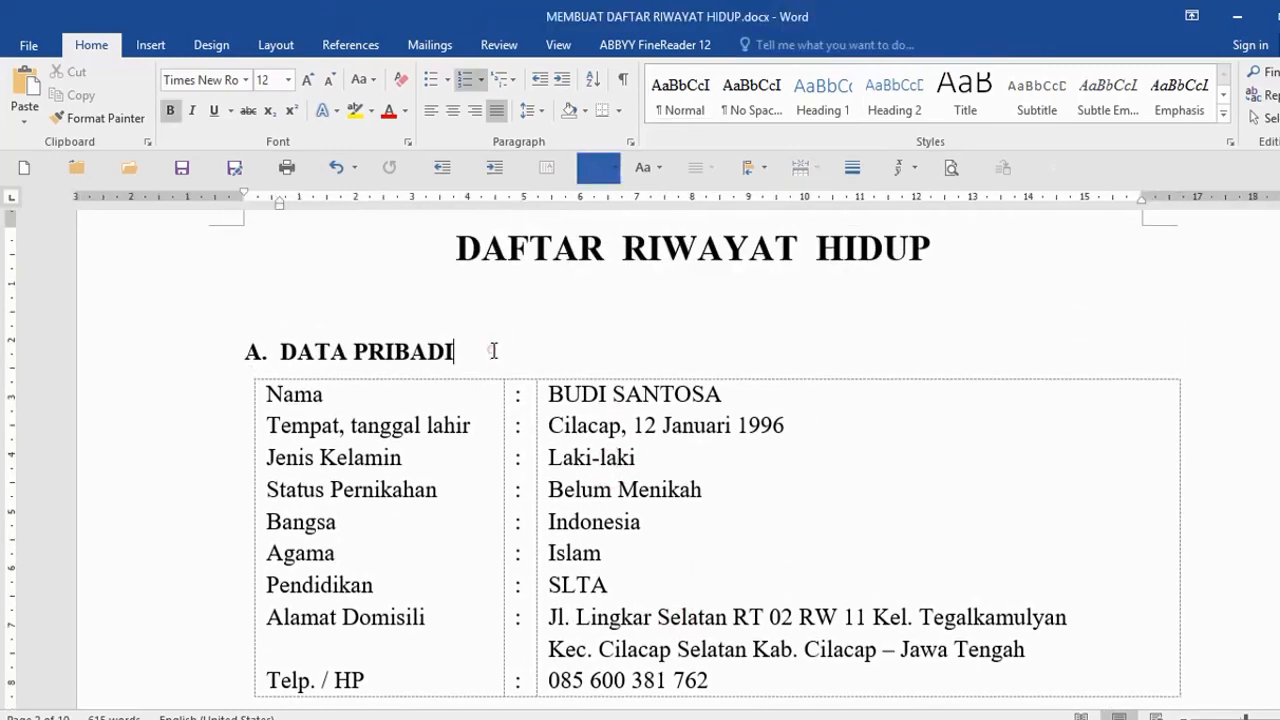
key("Return")
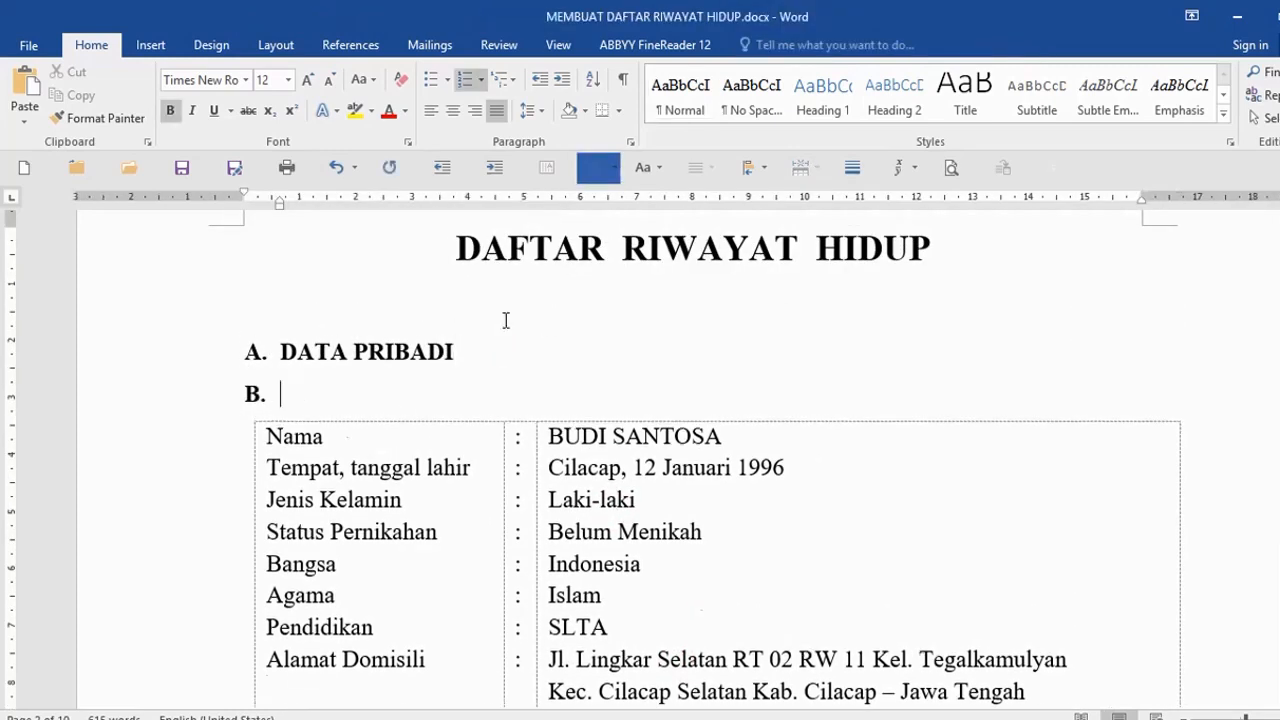
key("BackSpace")
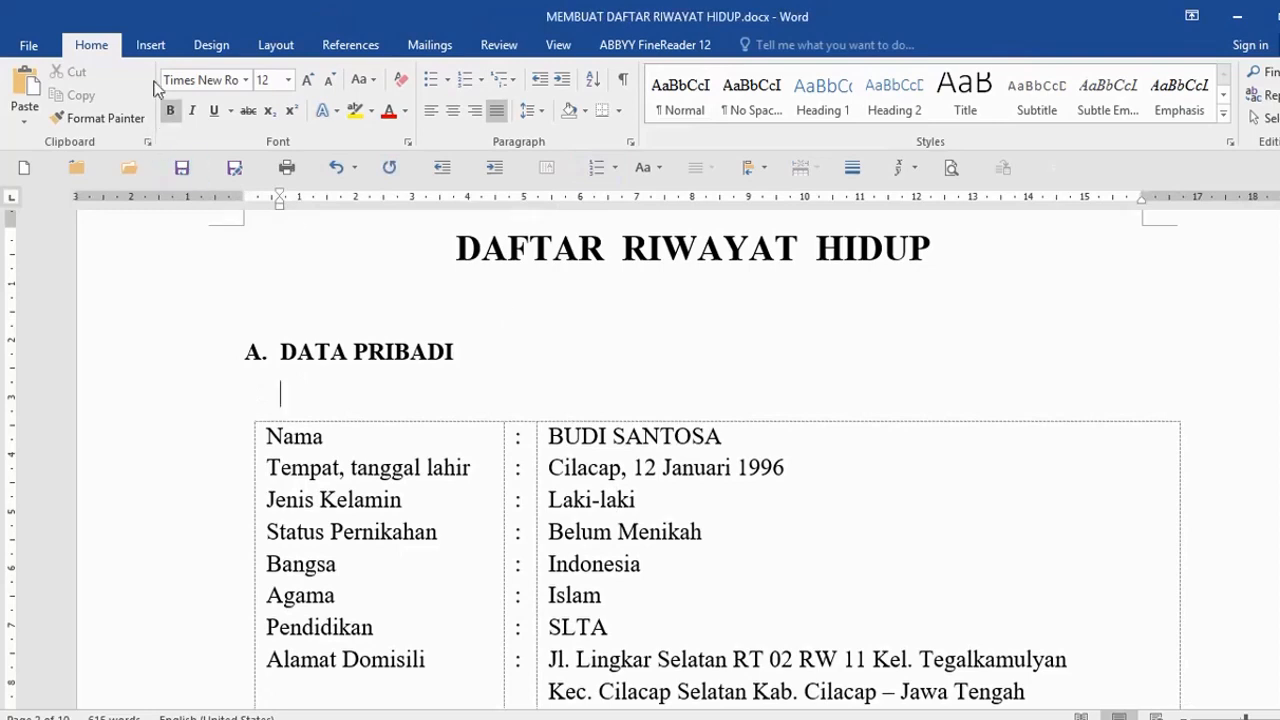
left_click(150, 45)
left_click(133, 95)
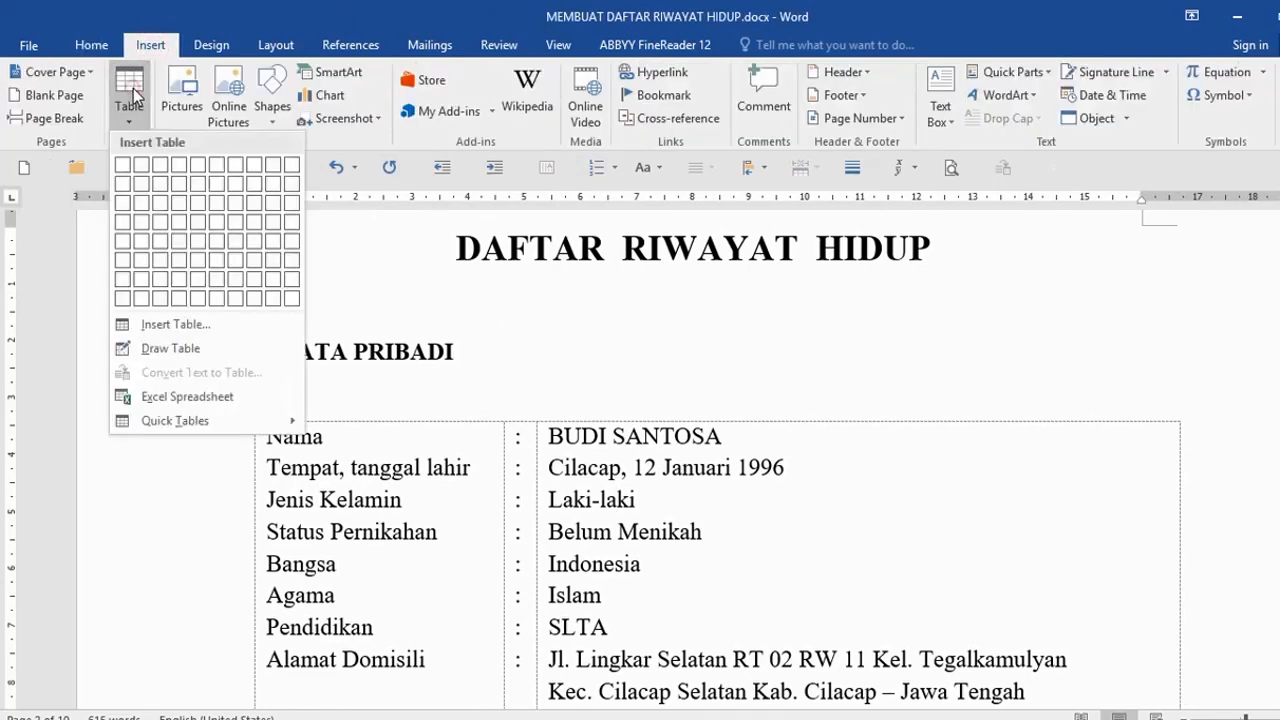
left_click(163, 165)
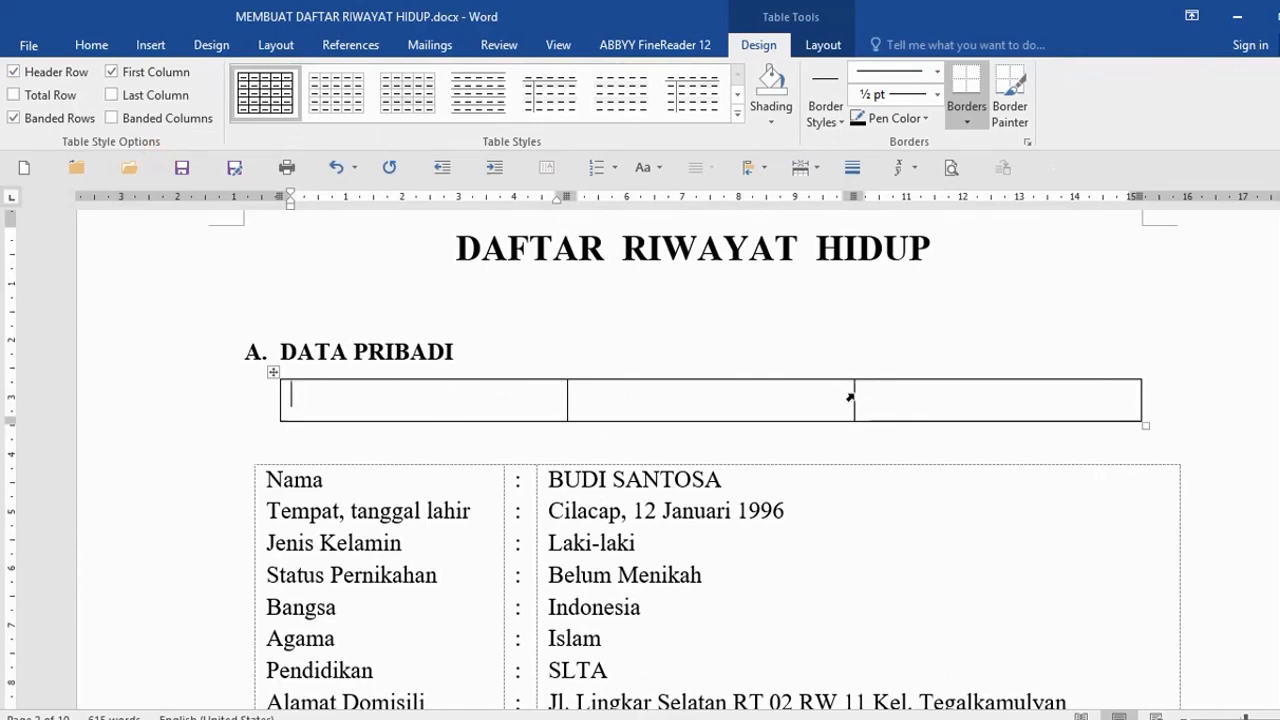
- Drag the new table's column borders so the middle column becomes very narrow
left_click_drag(850, 398, 596, 402)
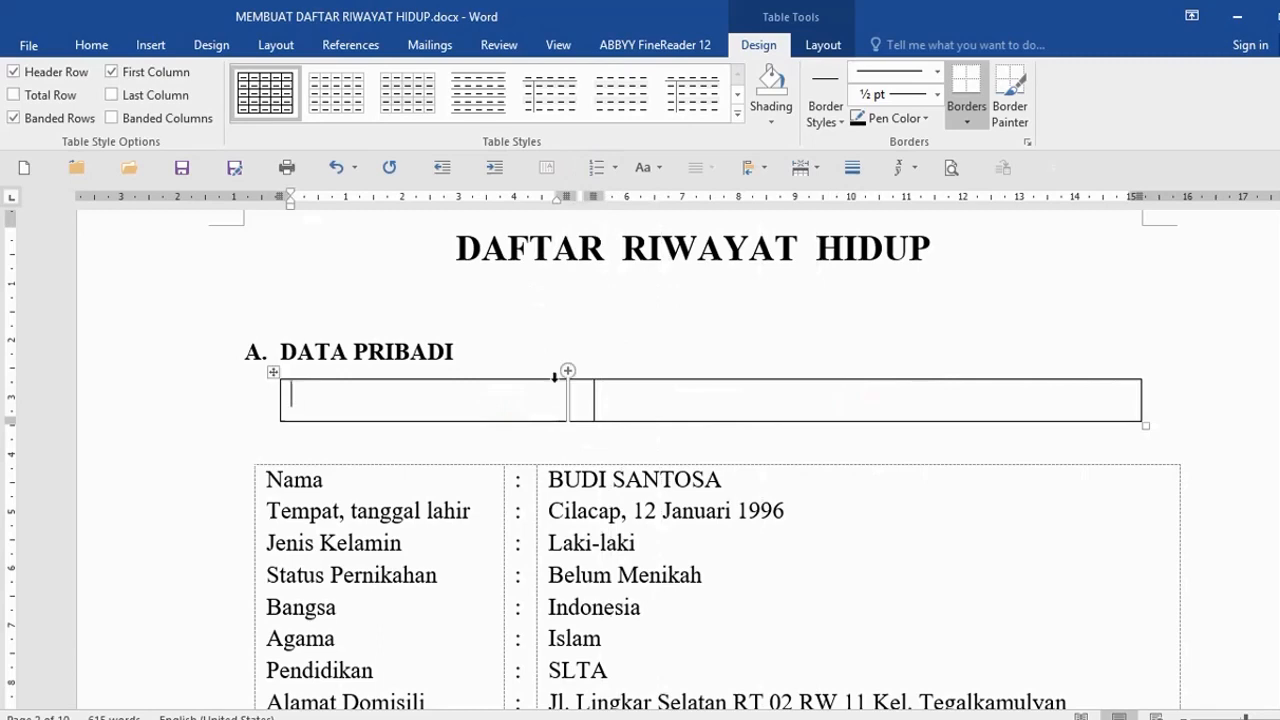
left_click_drag(566, 398, 496, 401)
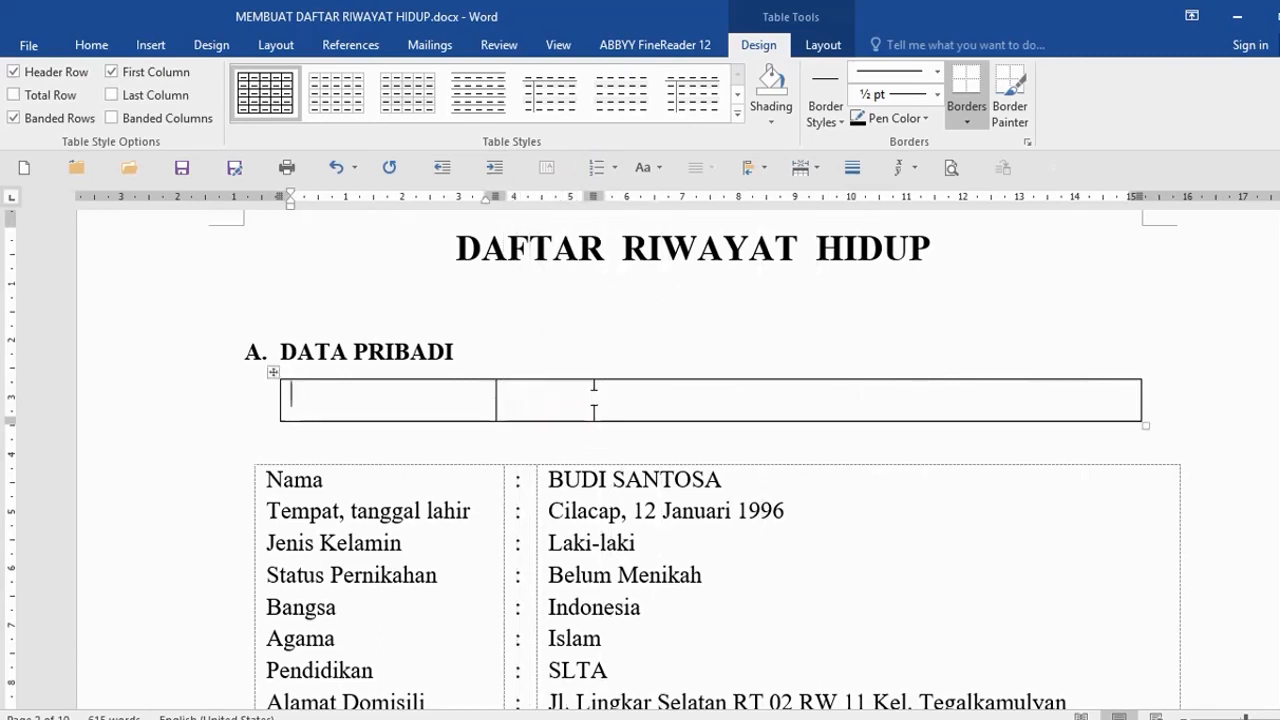
left_click_drag(593, 398, 525, 399)
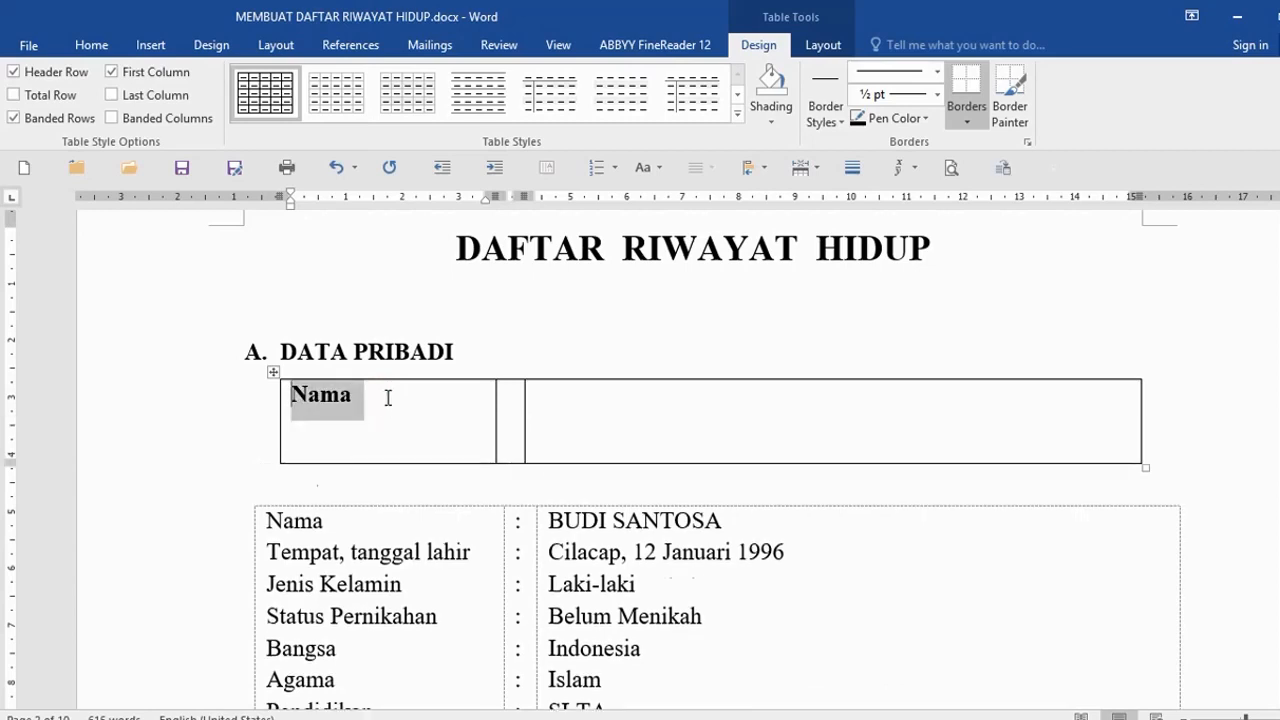
- Unbold the label cell and add the 'Tempat, Tgl. Lahir' label below Nama
key("shift+Down")
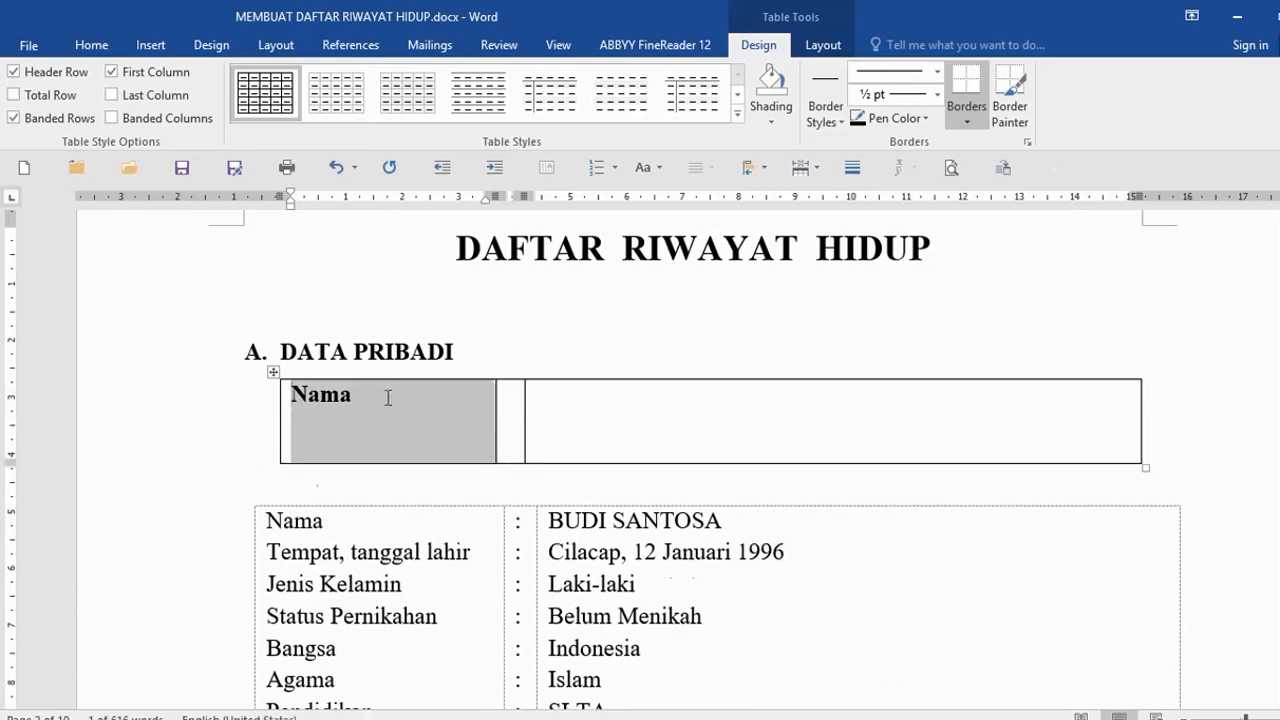
key("ctrl+b")
key("Down")
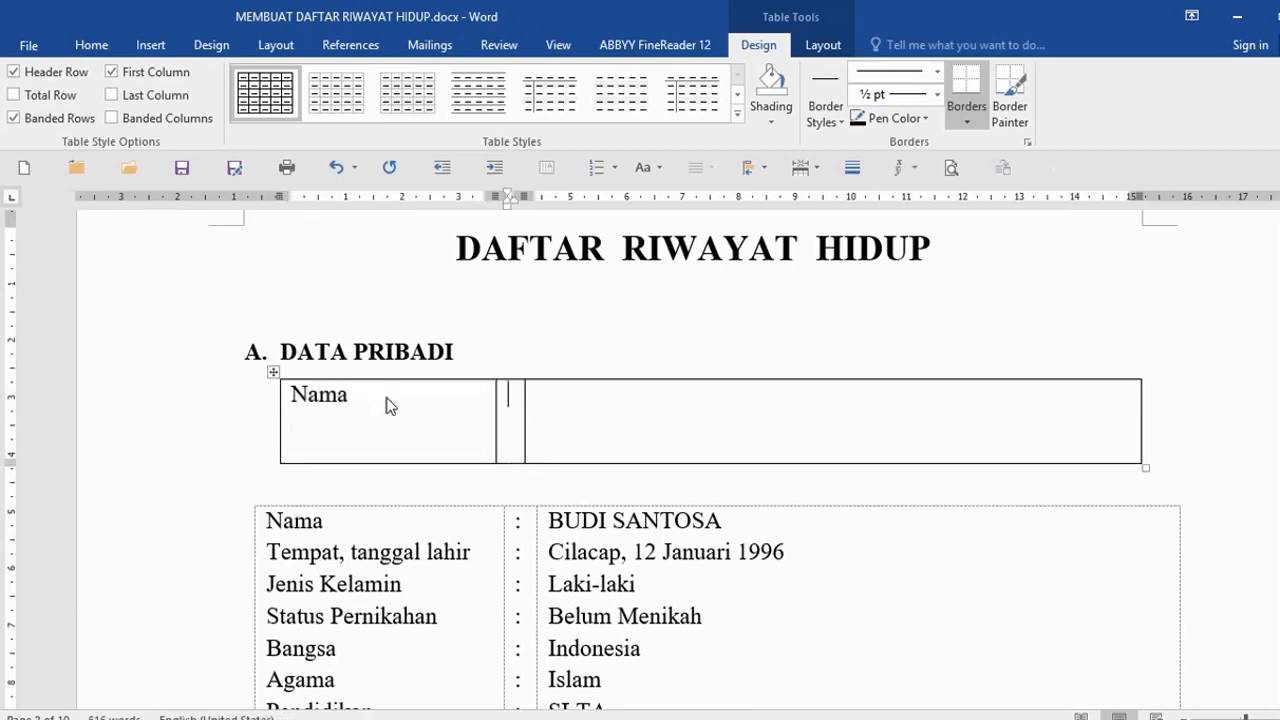
type("Tempat, ")
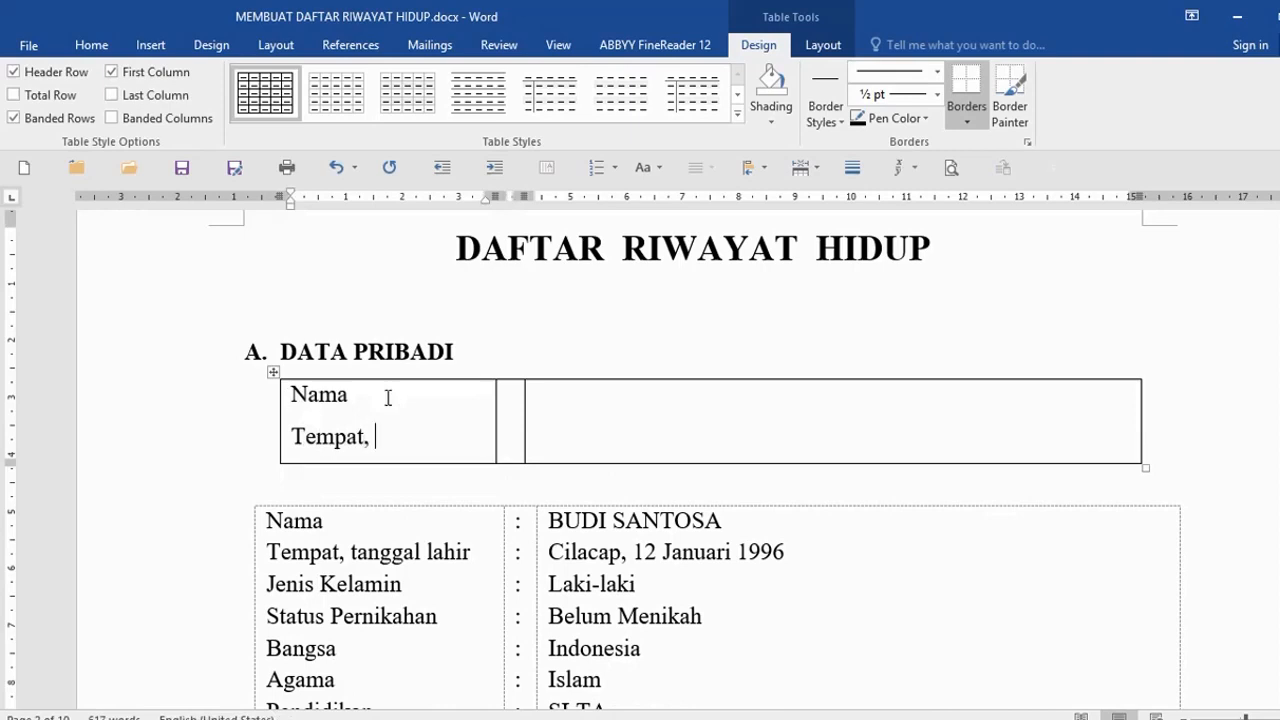
type("Tgl. Lahir")
- Fill in colons in the middle cell, then the person's bold full name and the regular-weight birthplace and date
key("Tab")
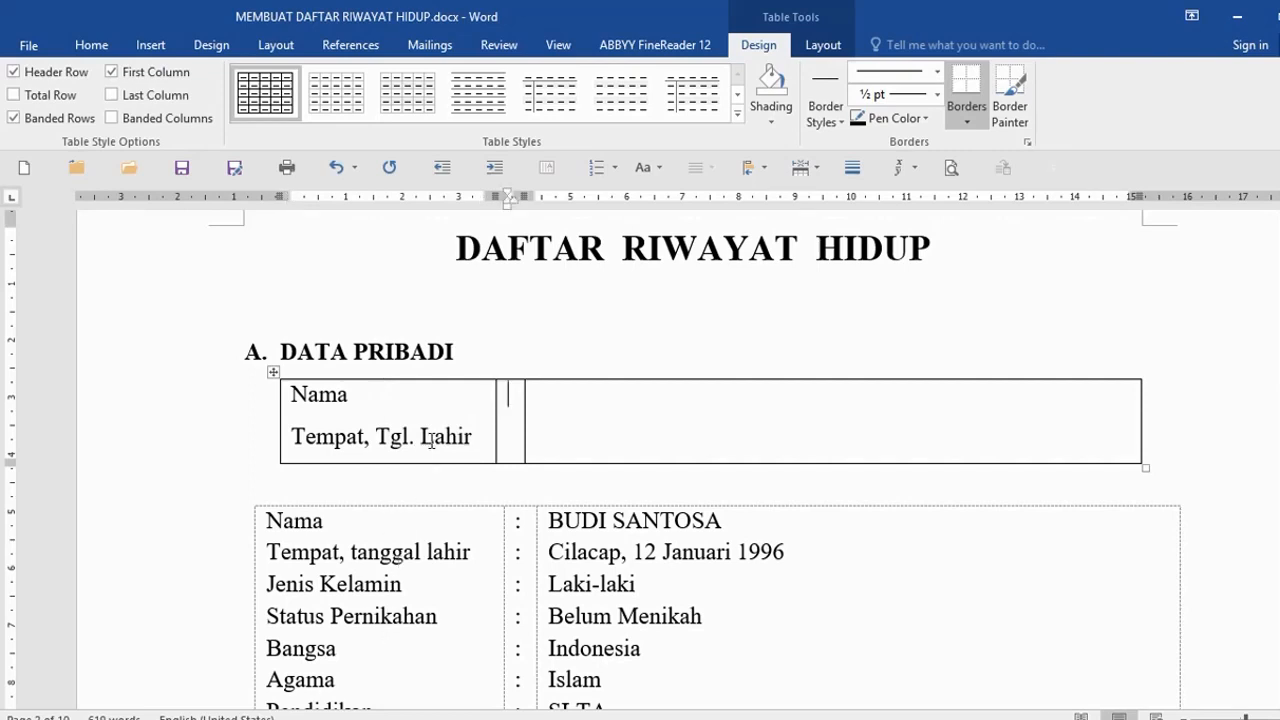
type(":")
key("Return")
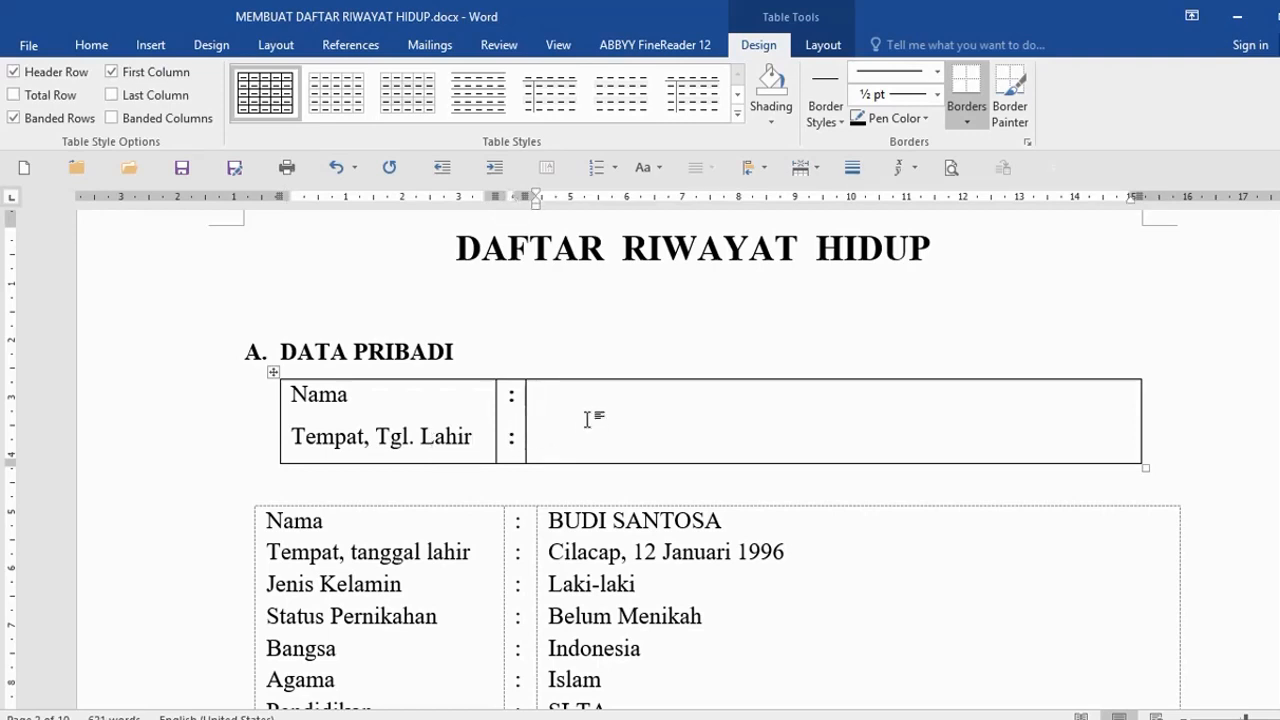
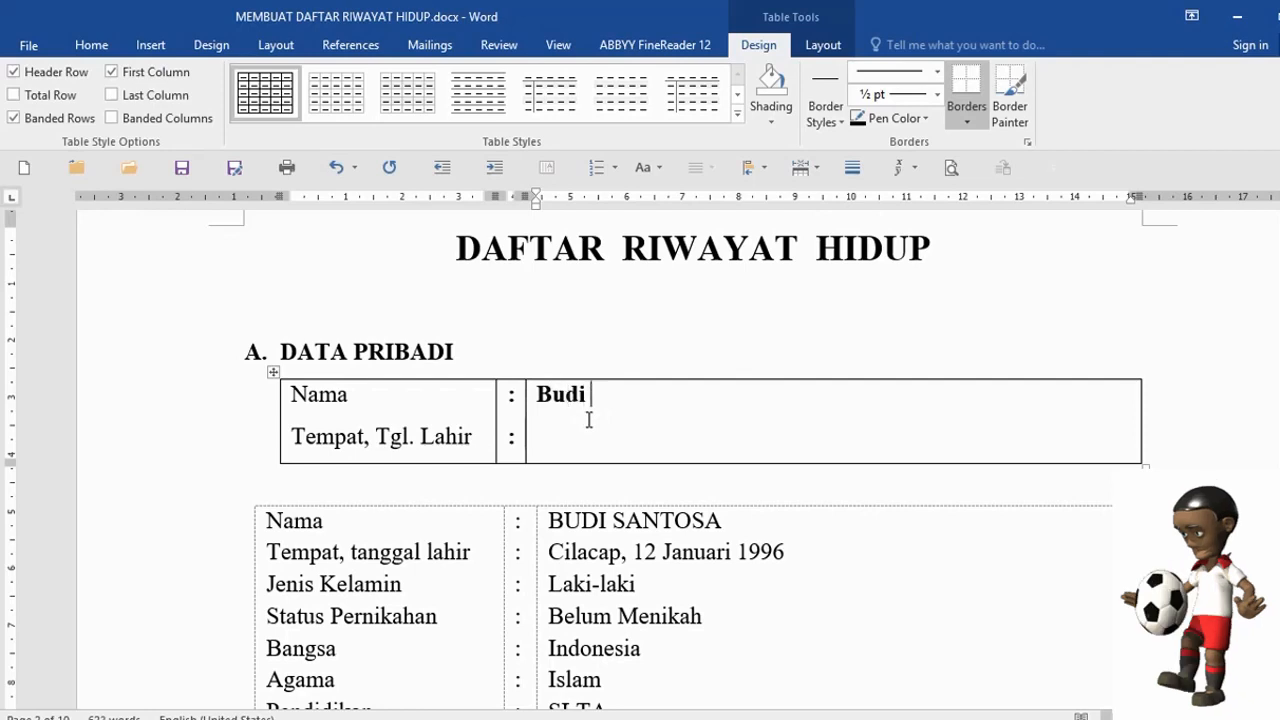
key("Return")
key("ctrl+b")
type("Cilacap")
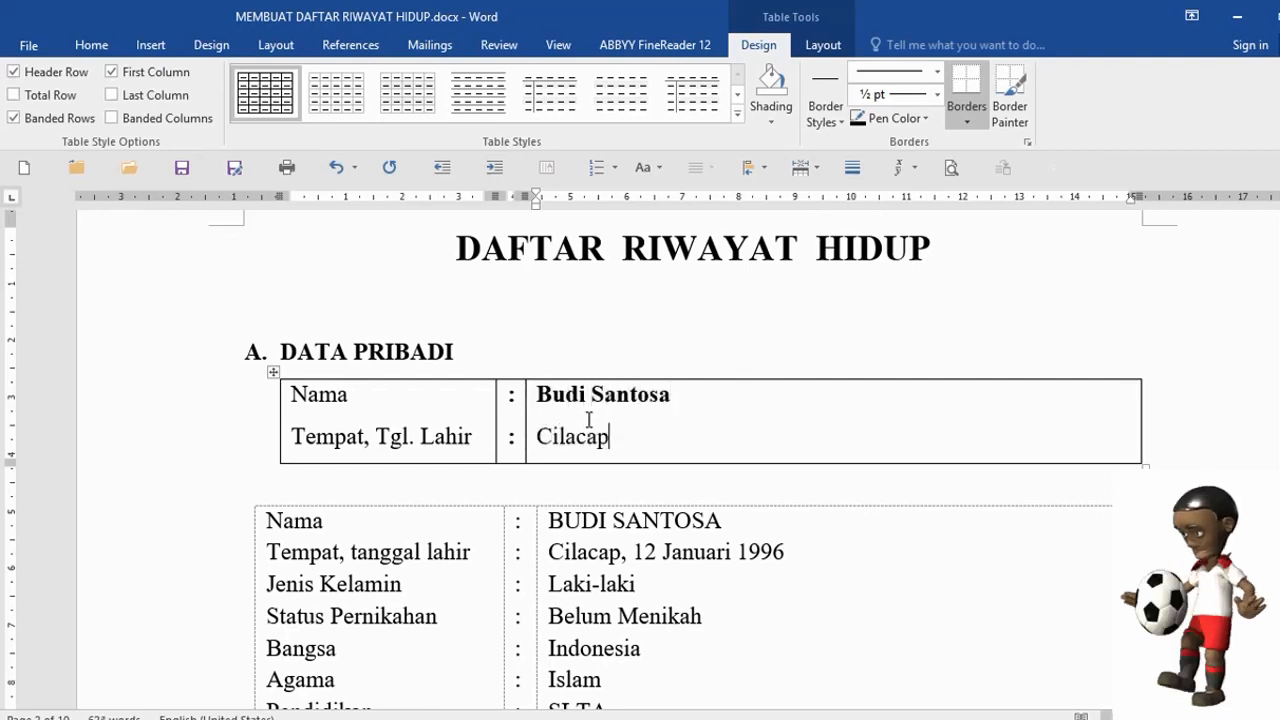
type(", 12 J")
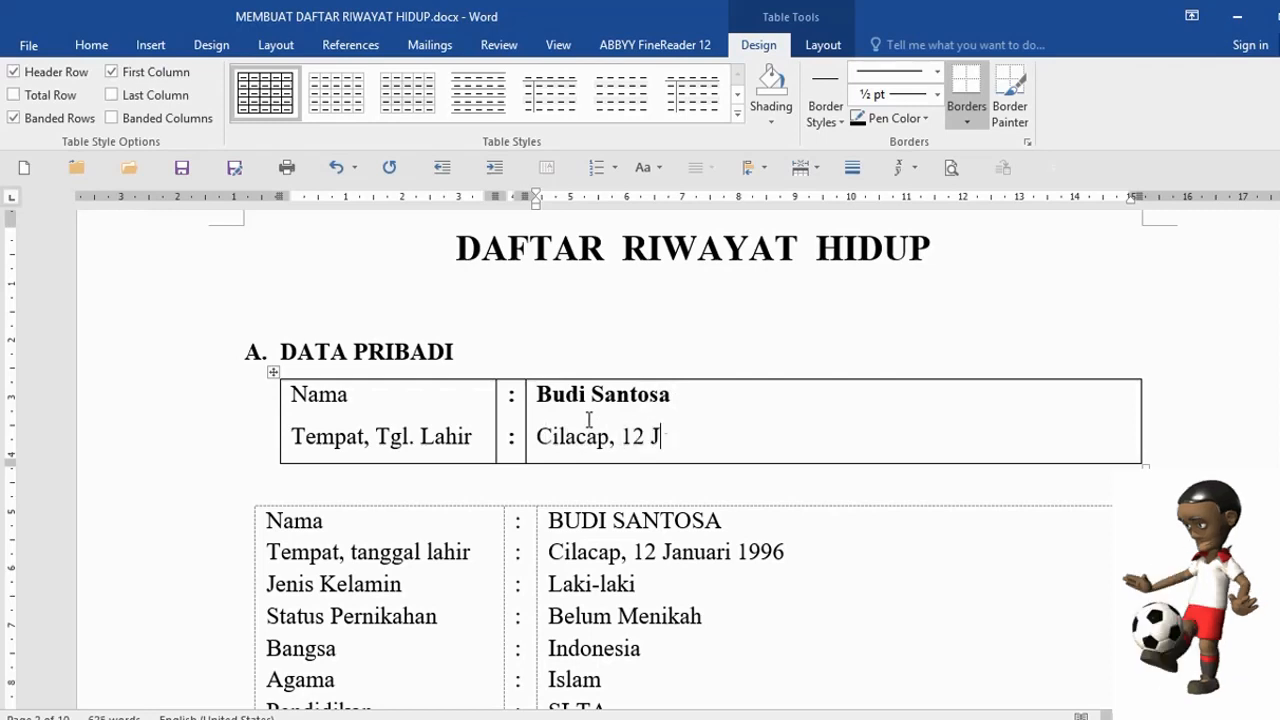
type("anuari 1996")
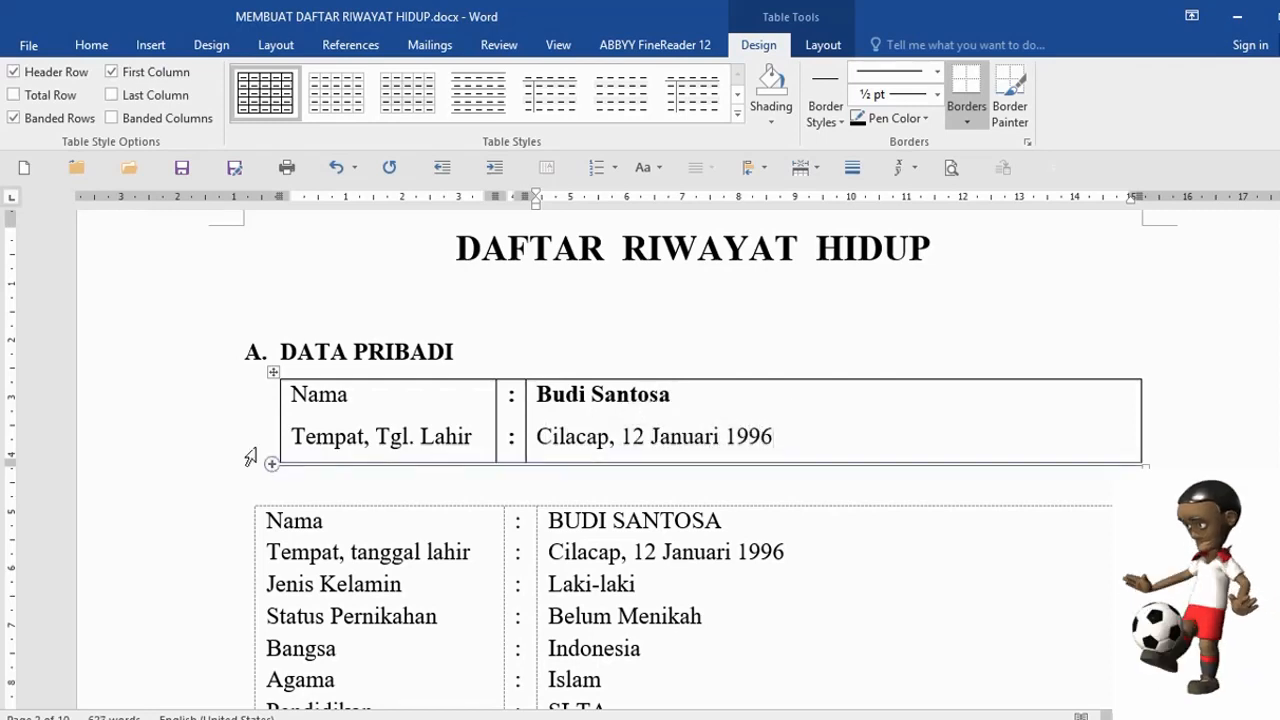
left_click(104, 433)
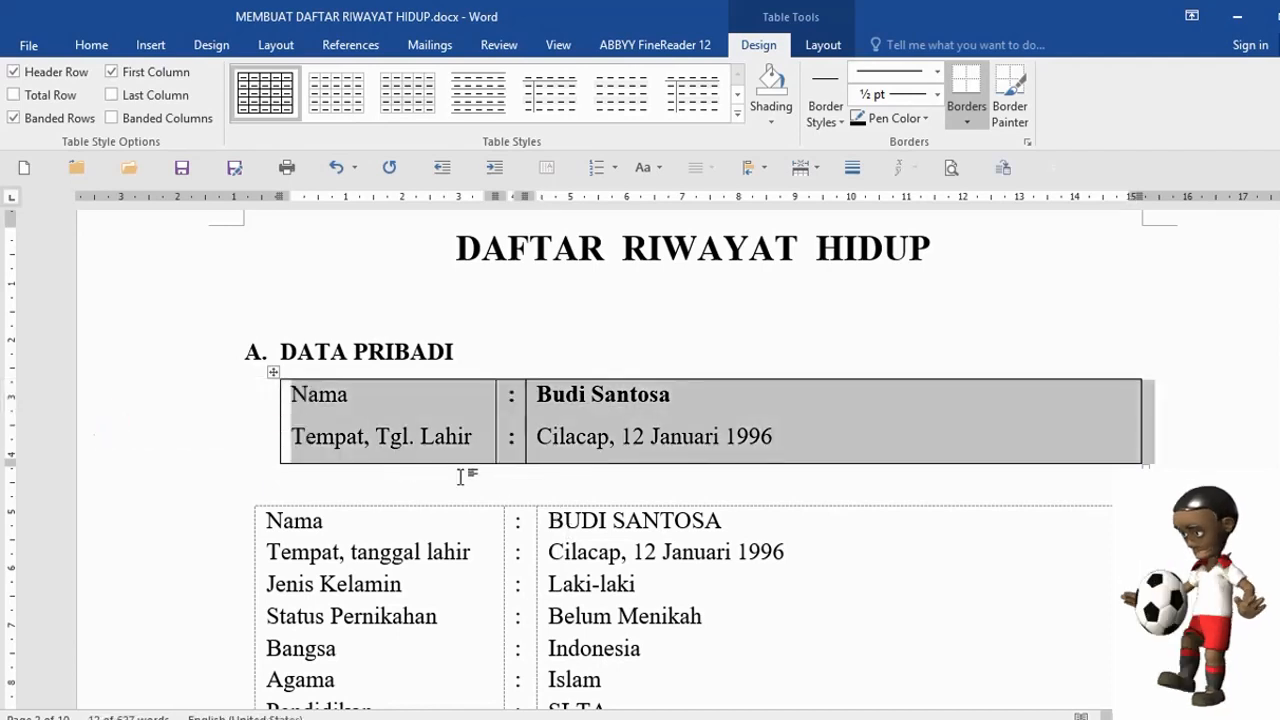
- Apply No Border to the small Nama / Tempat, Tgl. Lahir table
left_click(443, 476)
left_click(152, 433)
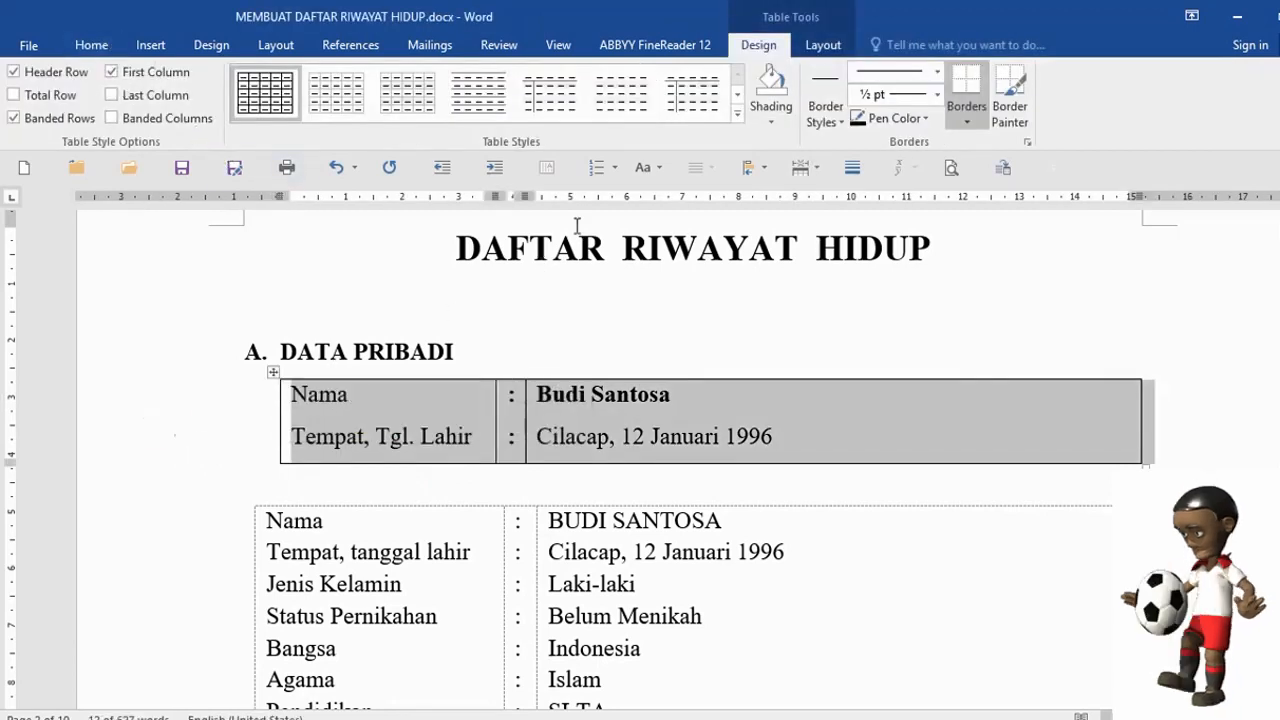
left_click(93, 45)
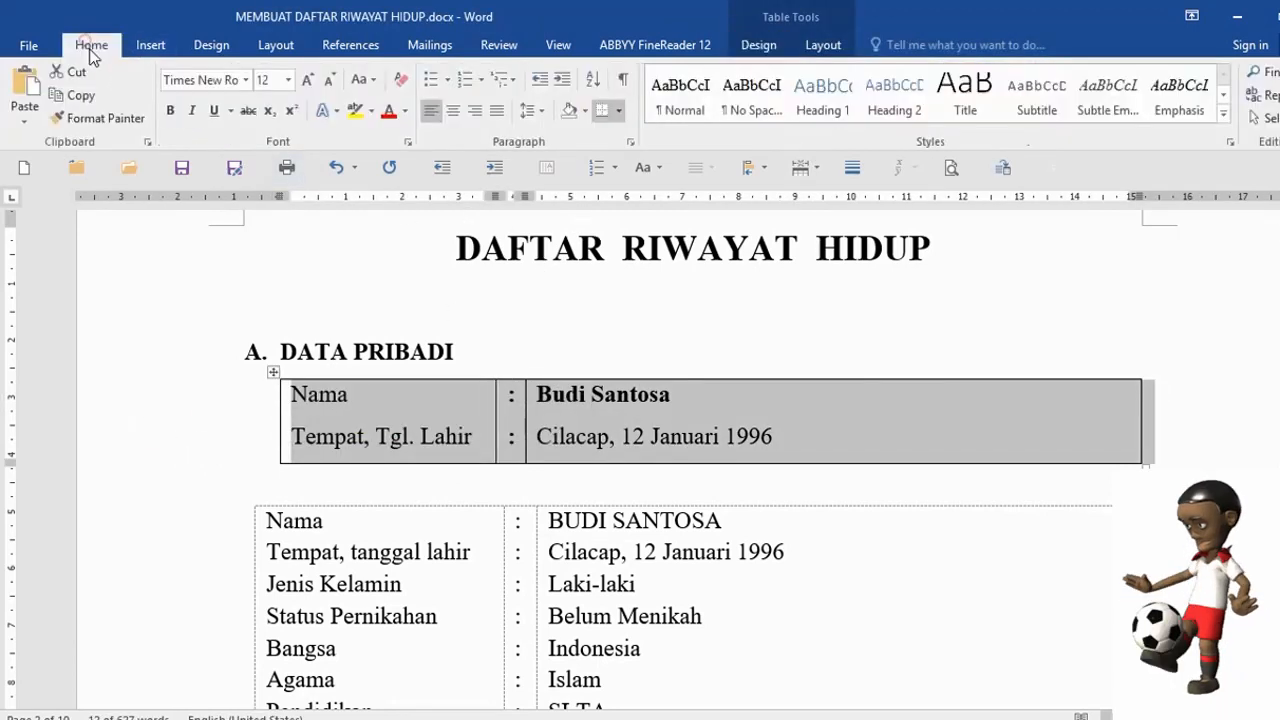
left_click(618, 110)
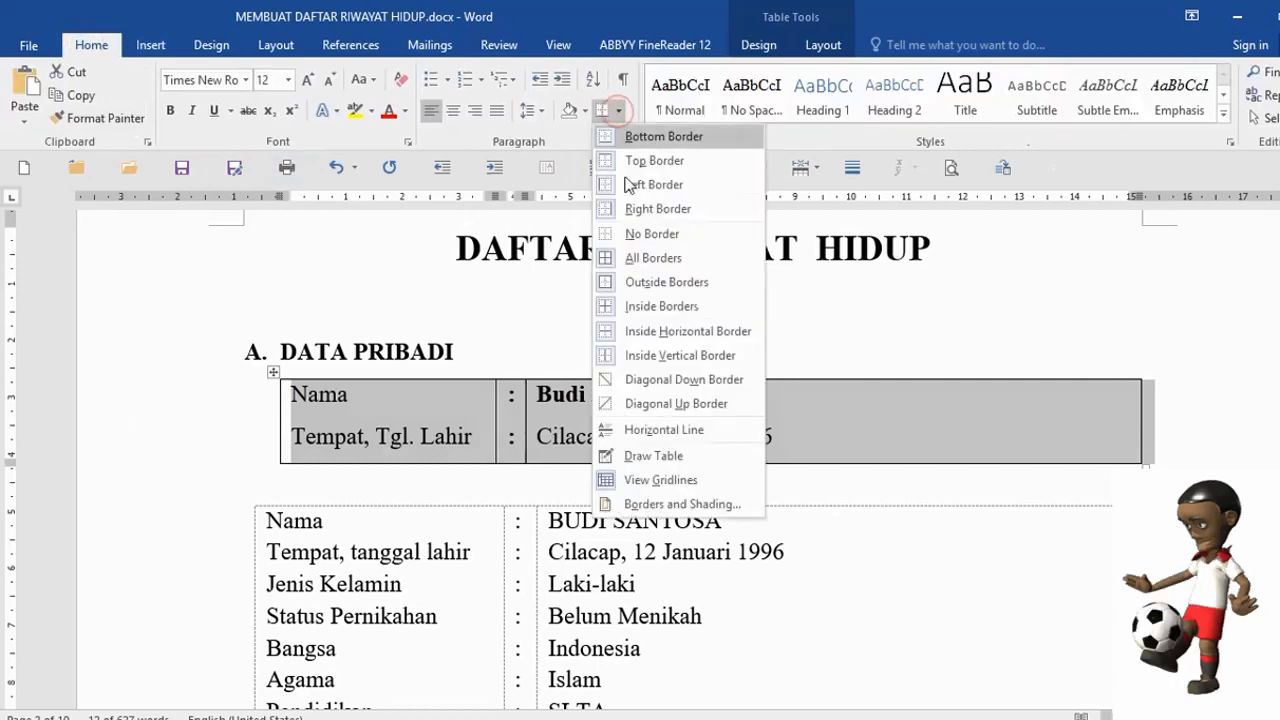
left_click(645, 236)
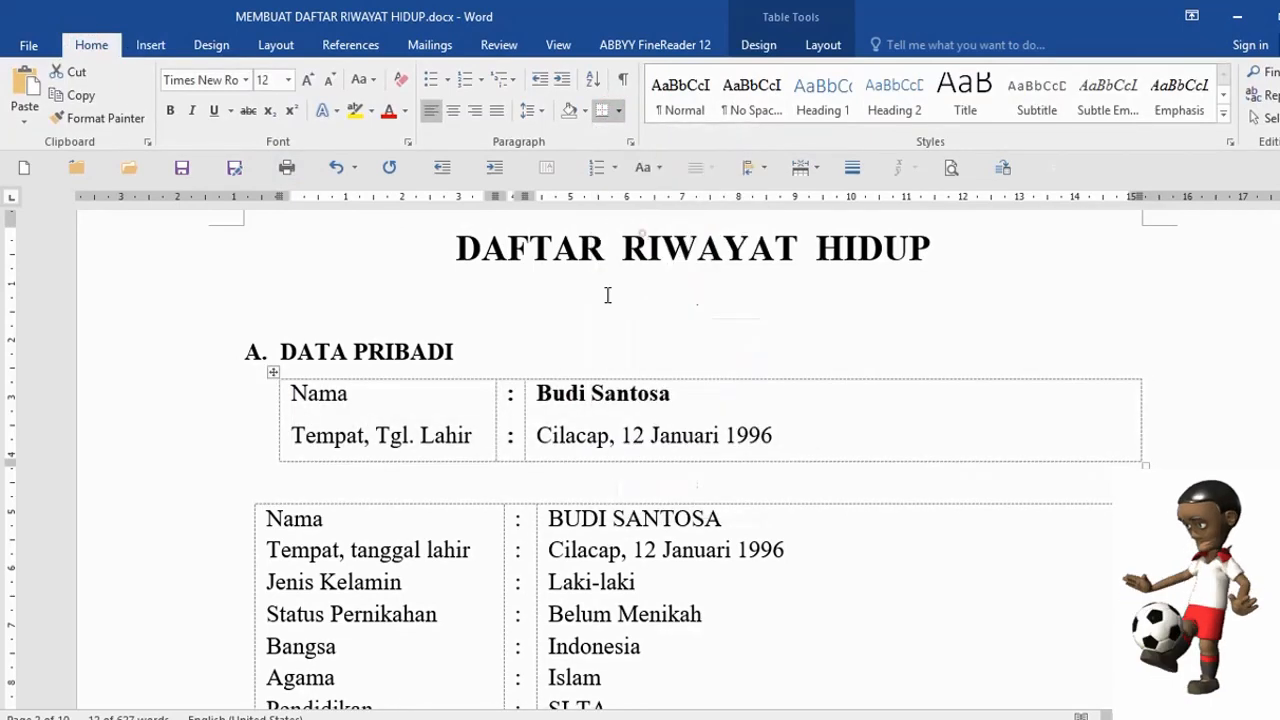
- Check the borderless table's Tempat, Tgl. Lahir label and birth date cells
left_click(460, 410)
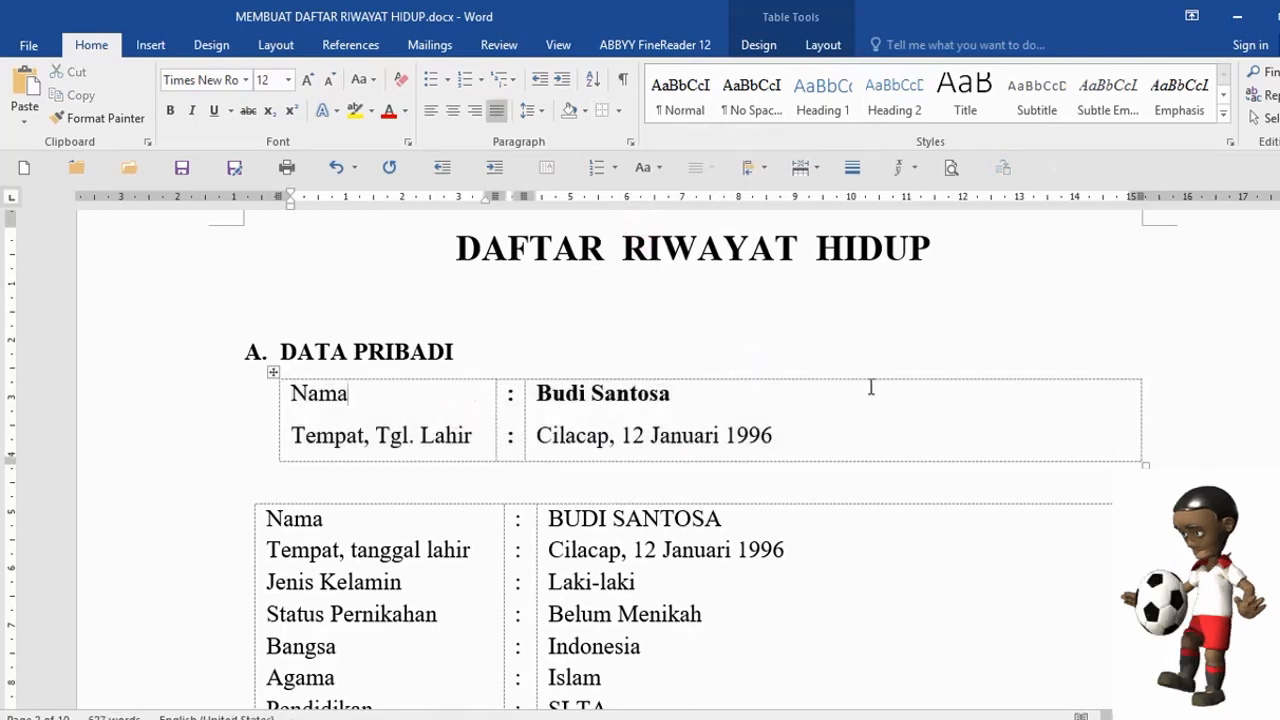
left_click(792, 429)
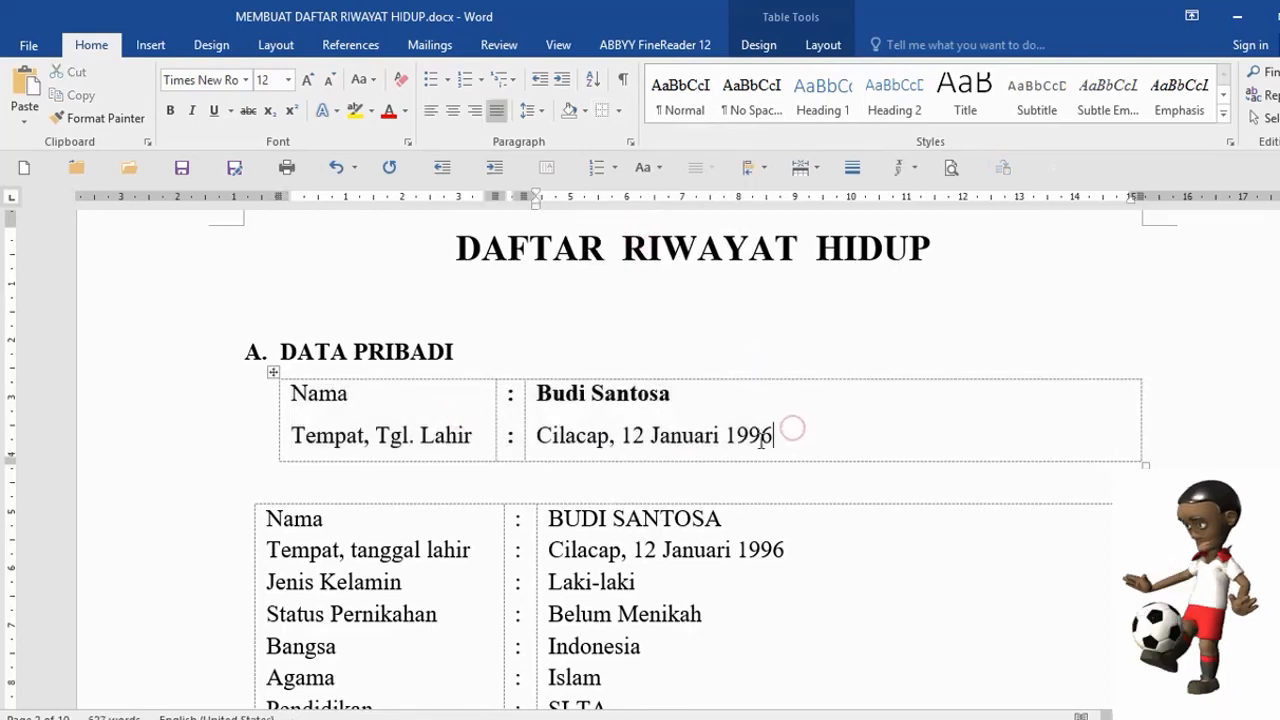
left_click(421, 428)
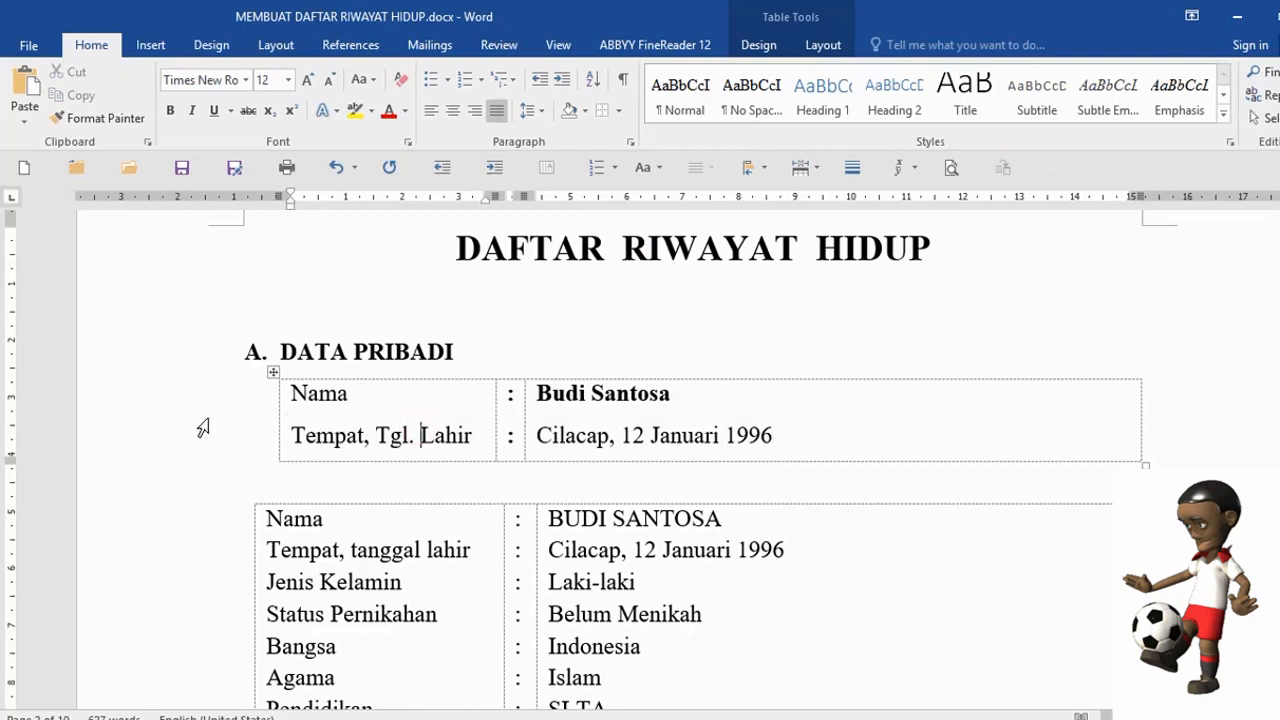
left_click(440, 424)
left_click(650, 435)
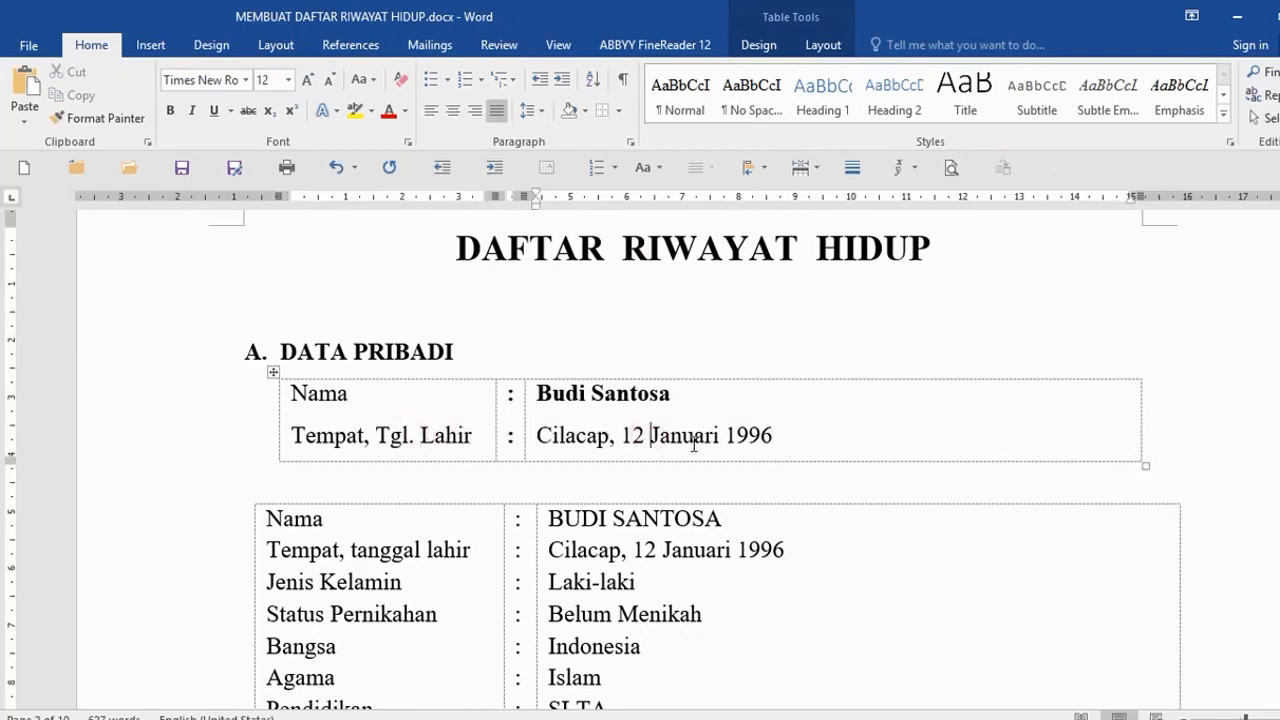
left_click(433, 421)
- Open the print preview with Ctrl+P to view the borderless table on the page
key("ctrl+p")
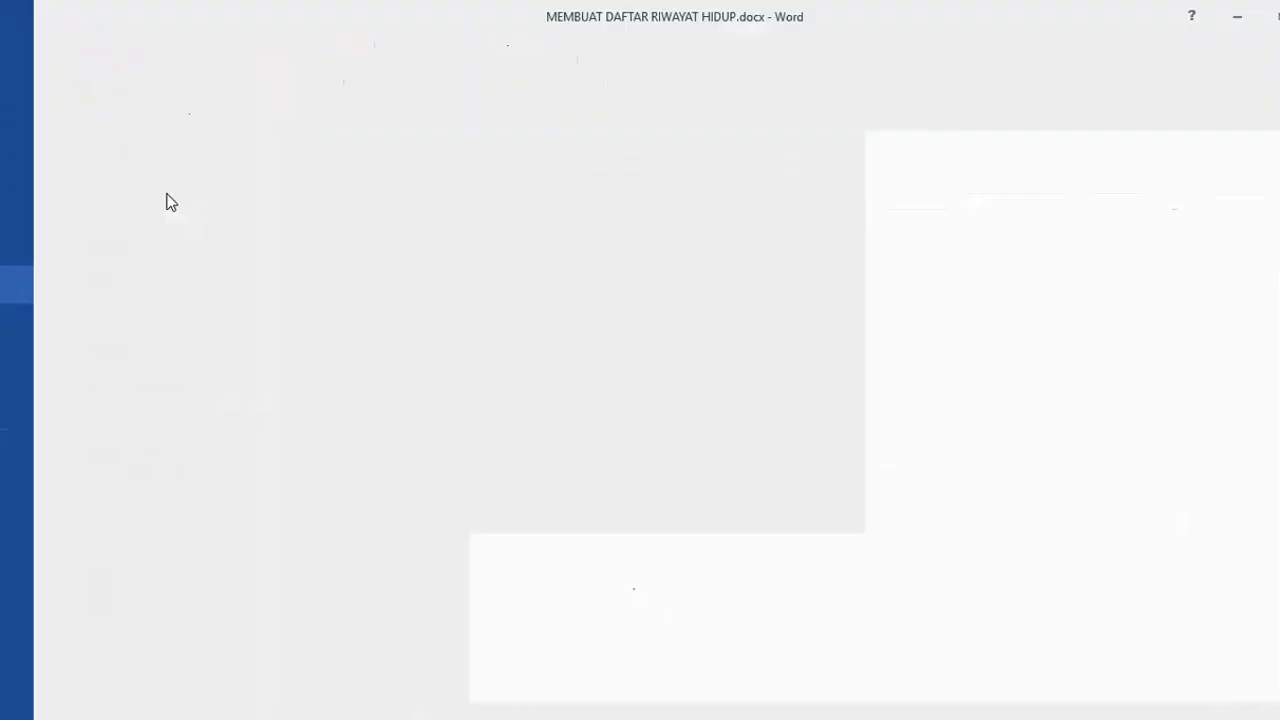
scroll(1040, 300, "up", 5, "ctrl")
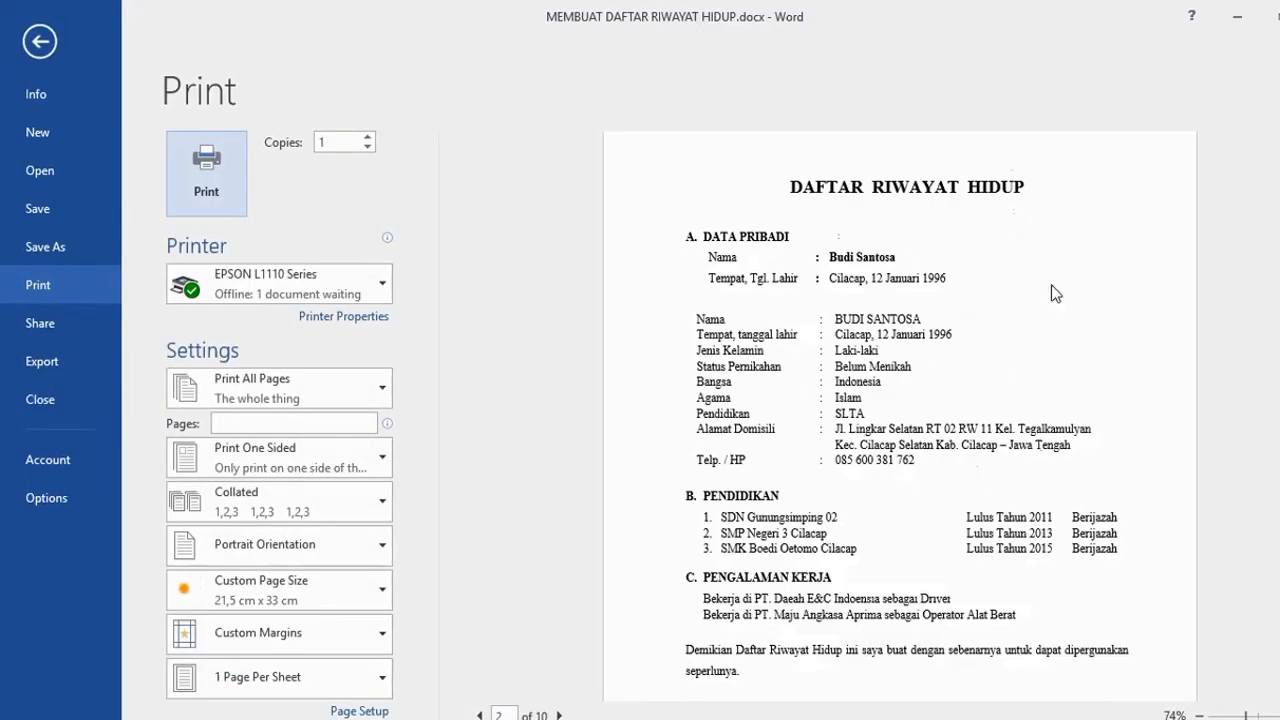
scroll(905, 400, "down", 1)
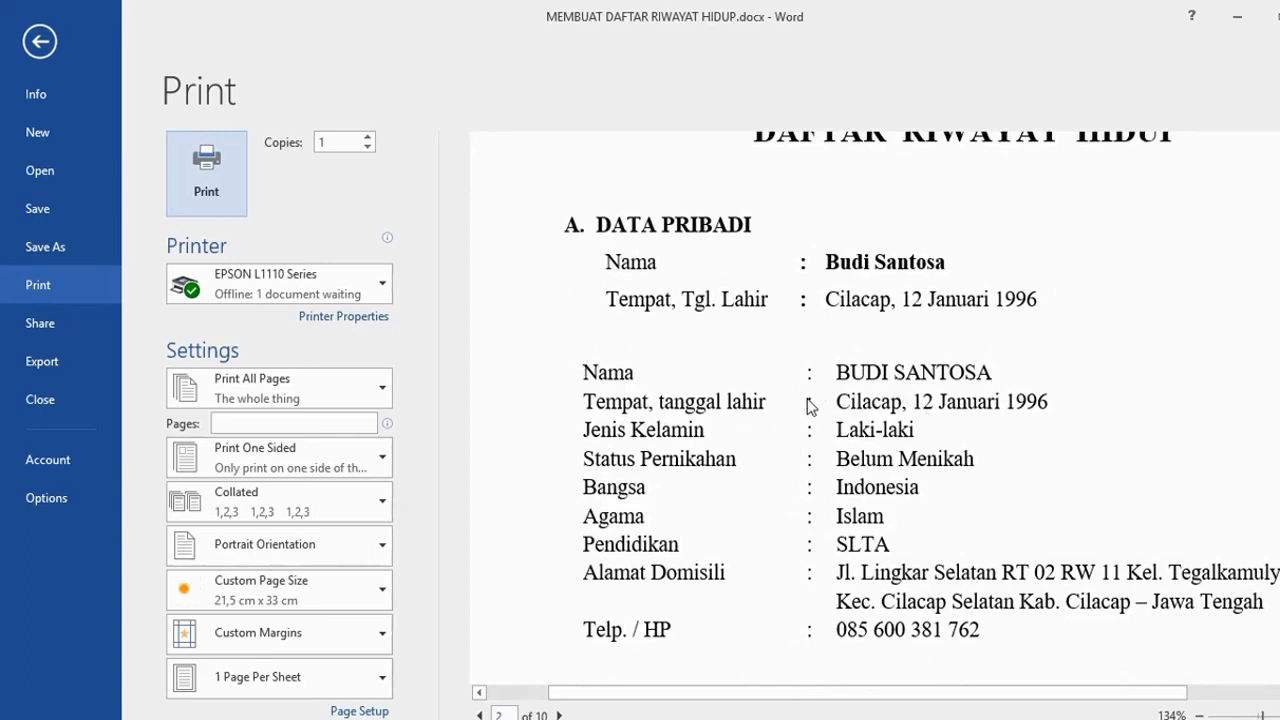
- Leave the print preview, cut the small two-row table and delete the leftover blank line
left_click(39, 36)
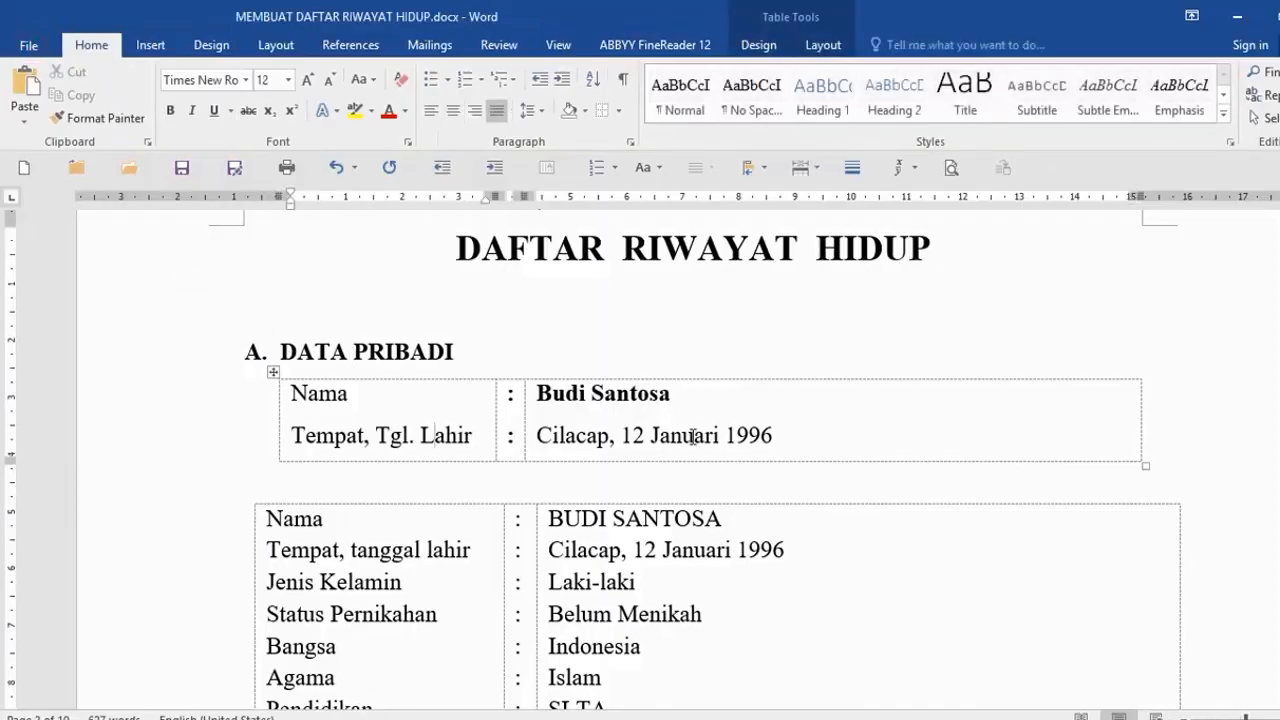
double_click(86, 402)
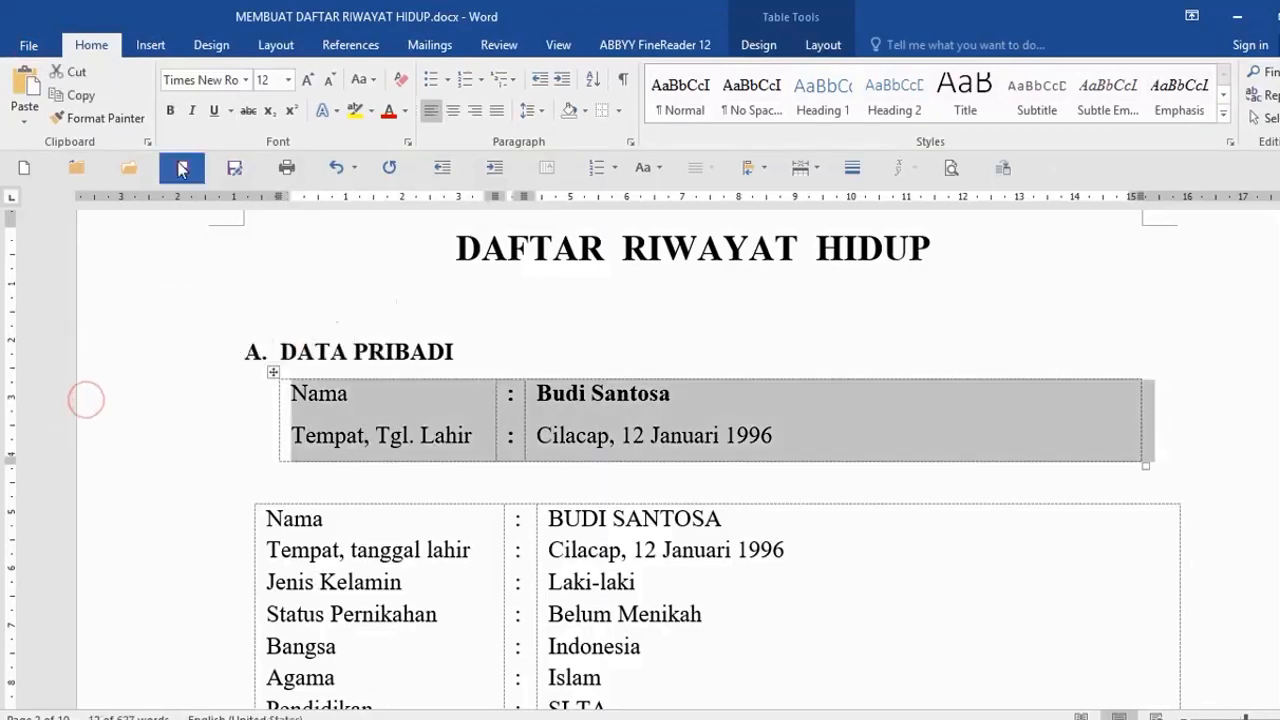
left_click(74, 73)
key("Delete")
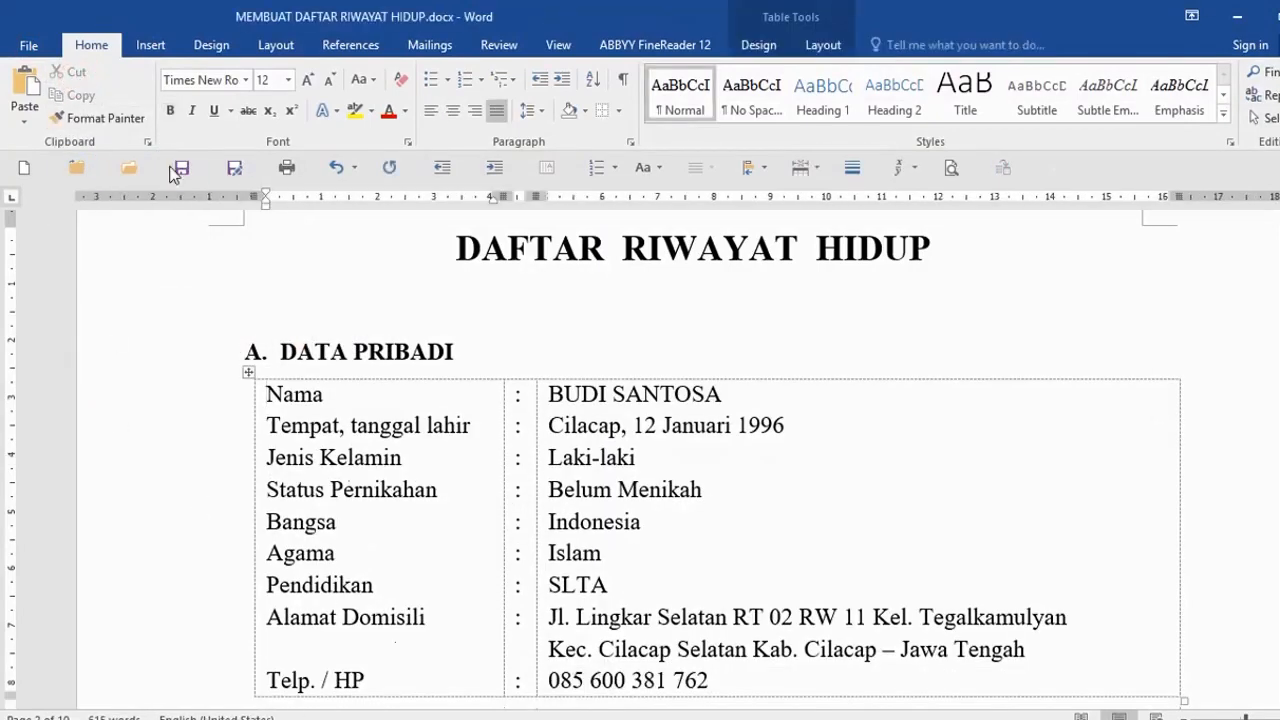
scroll(439, 470, "down", 3)
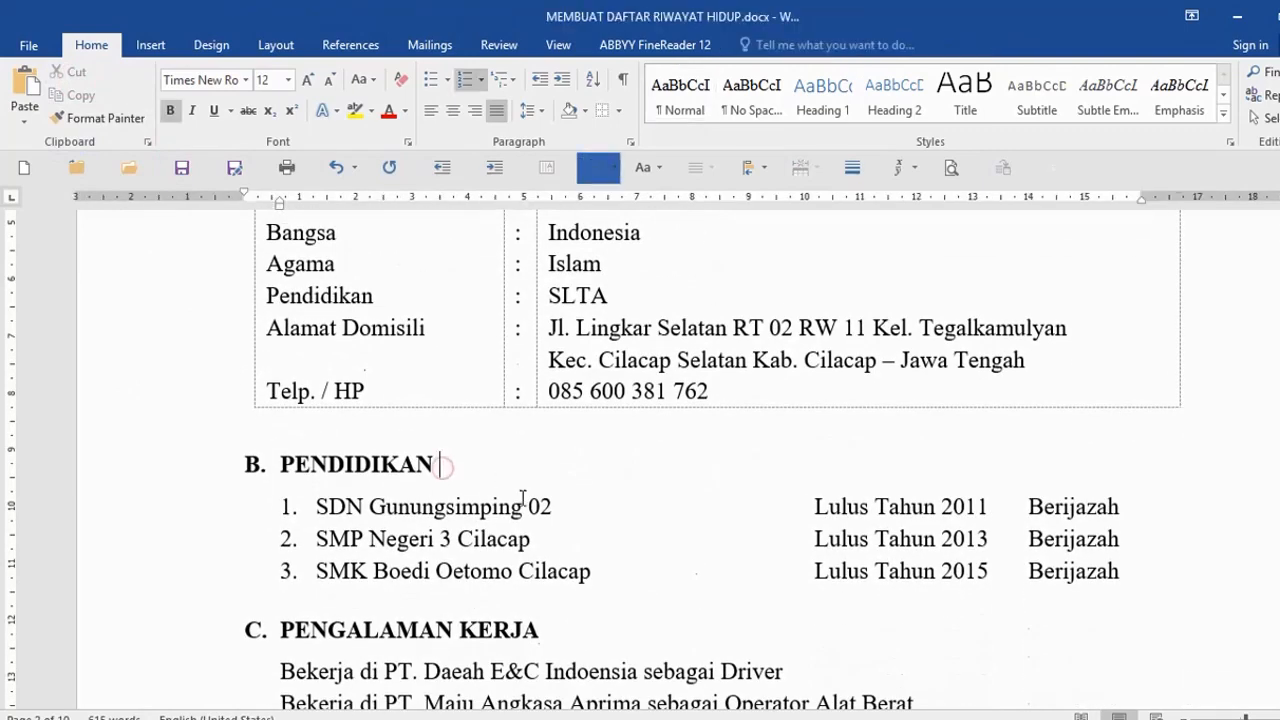
left_click(168, 498)
scroll(570, 537, "down", 1)
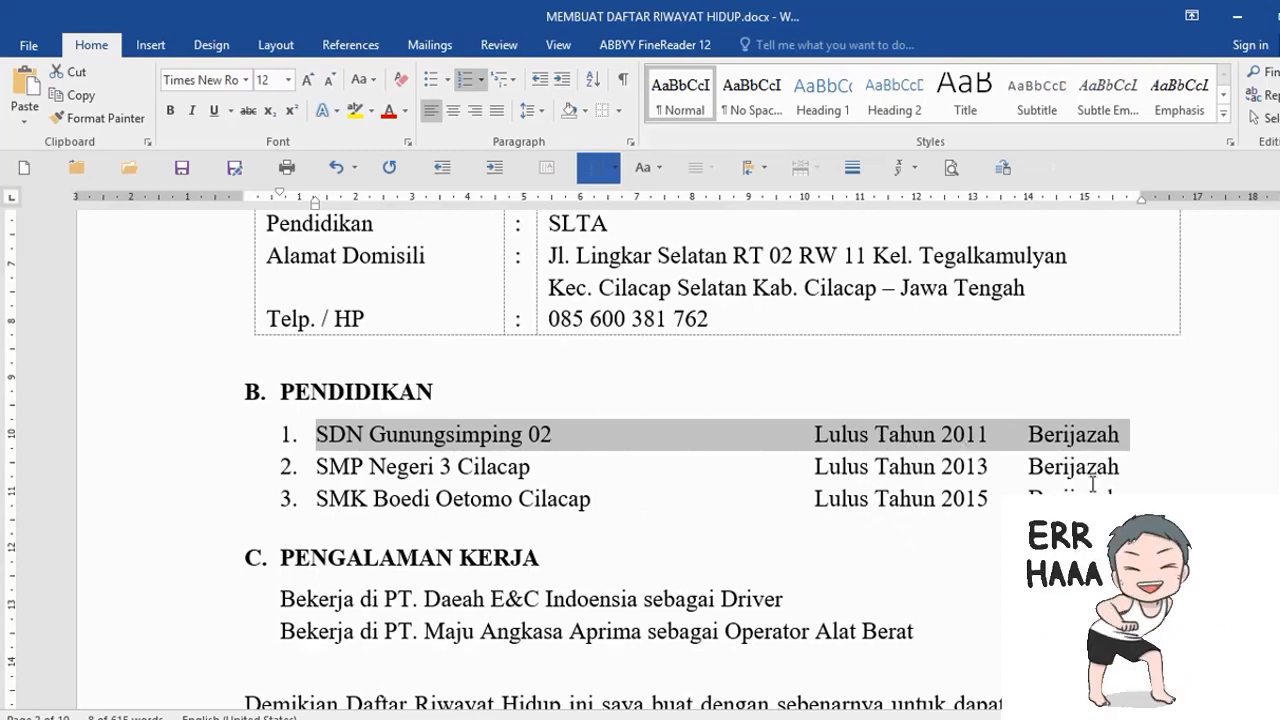
scroll(1090, 485, "down", 3)
left_click(586, 410)
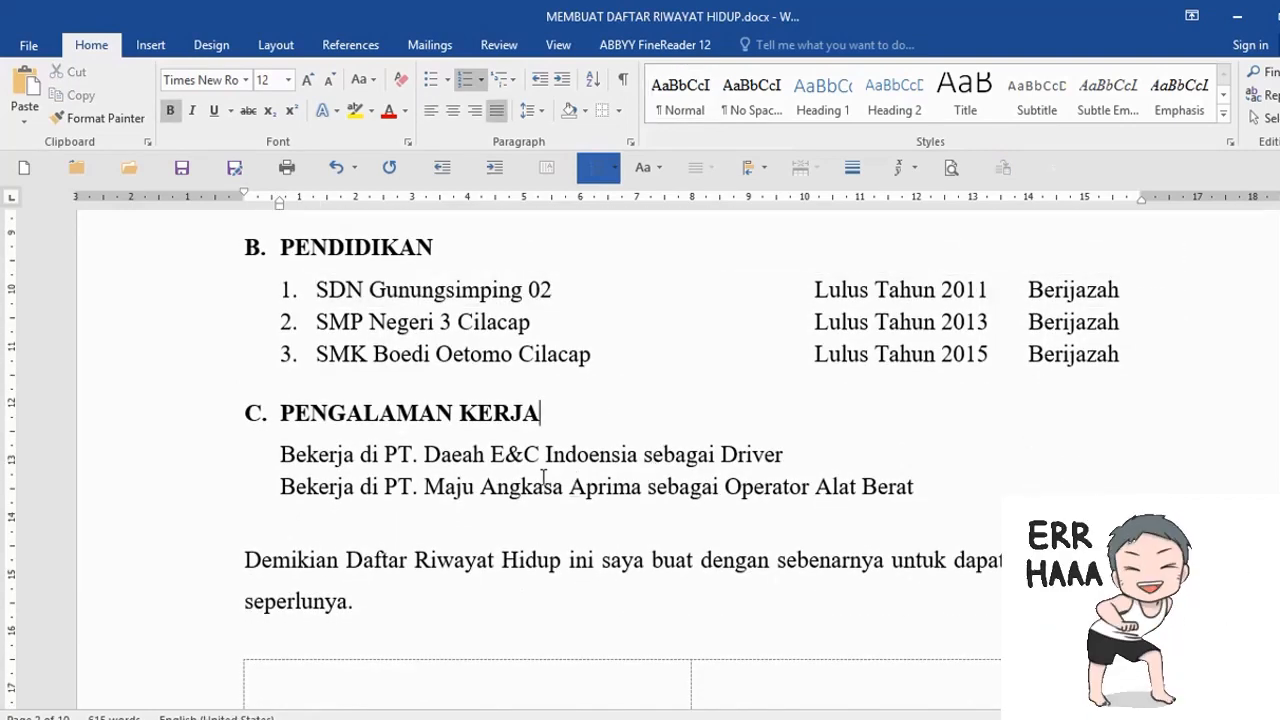
left_click(276, 455)
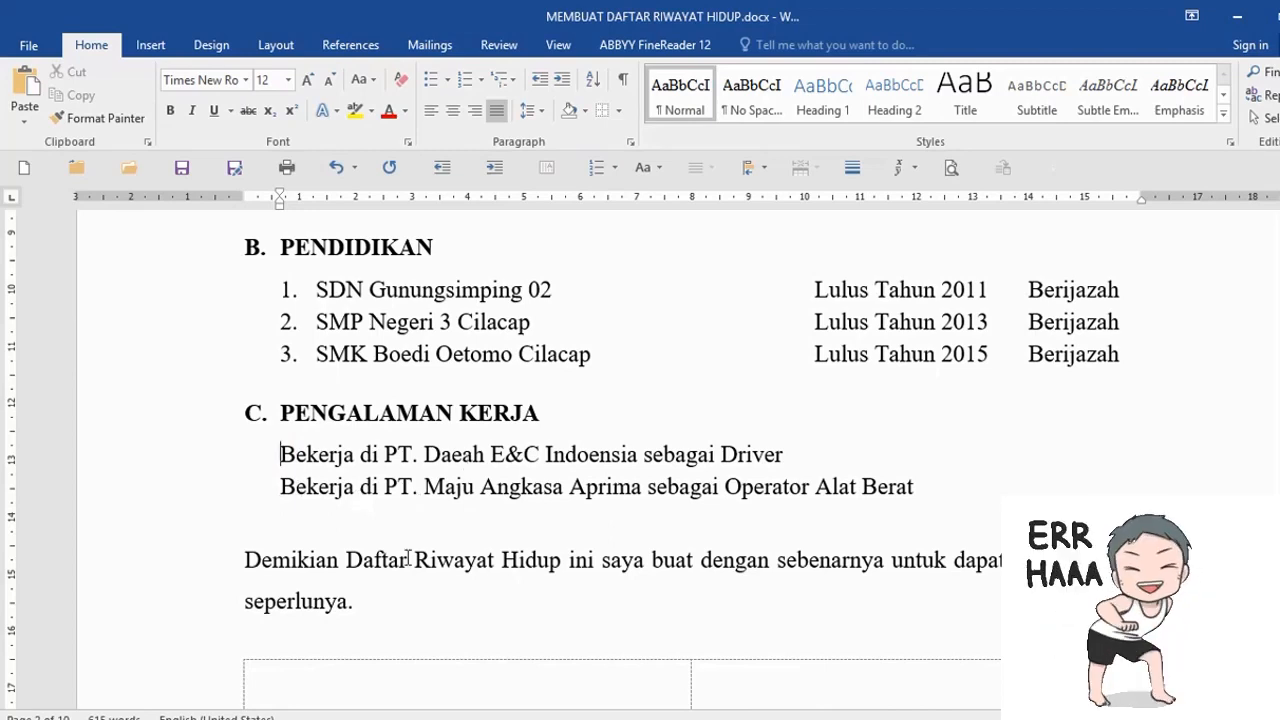
- Append 'mulai tanggal 10 Januari 2017 s/d 31 Desember 2018' after Driver in the first job entry
left_click(795, 457)
type("mulai tanggal")
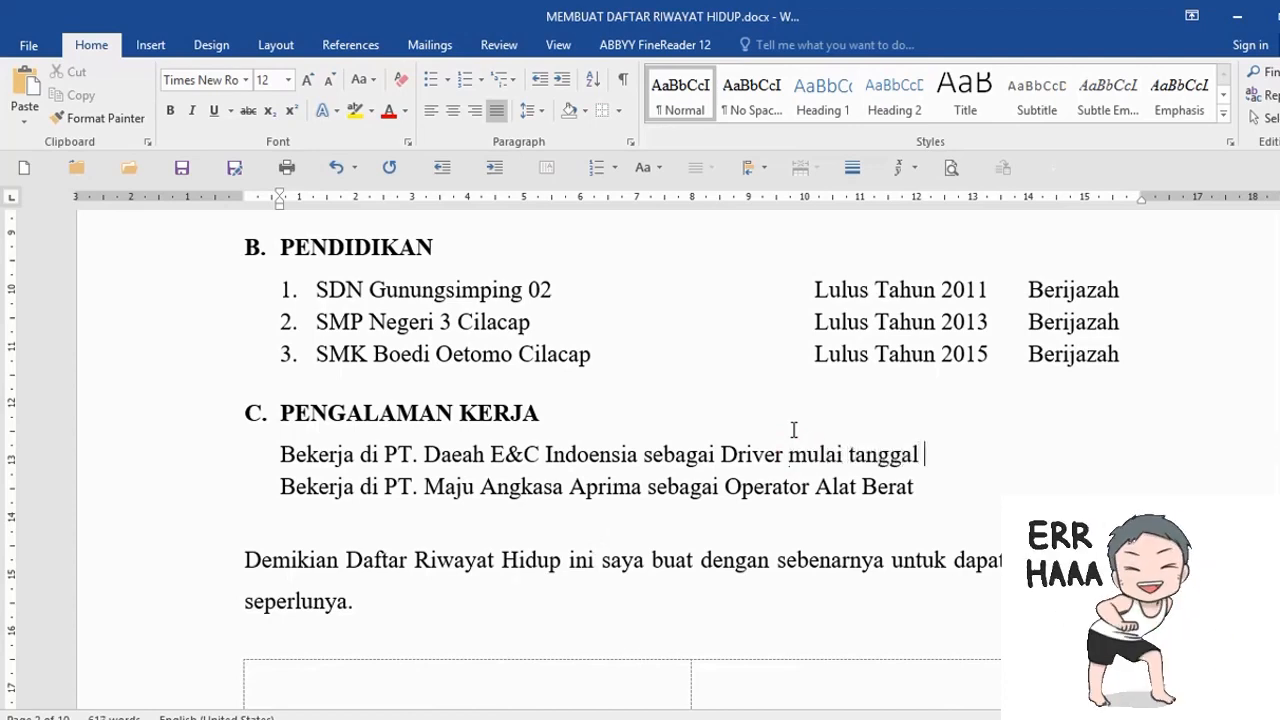
type(" 10 Januari 201")
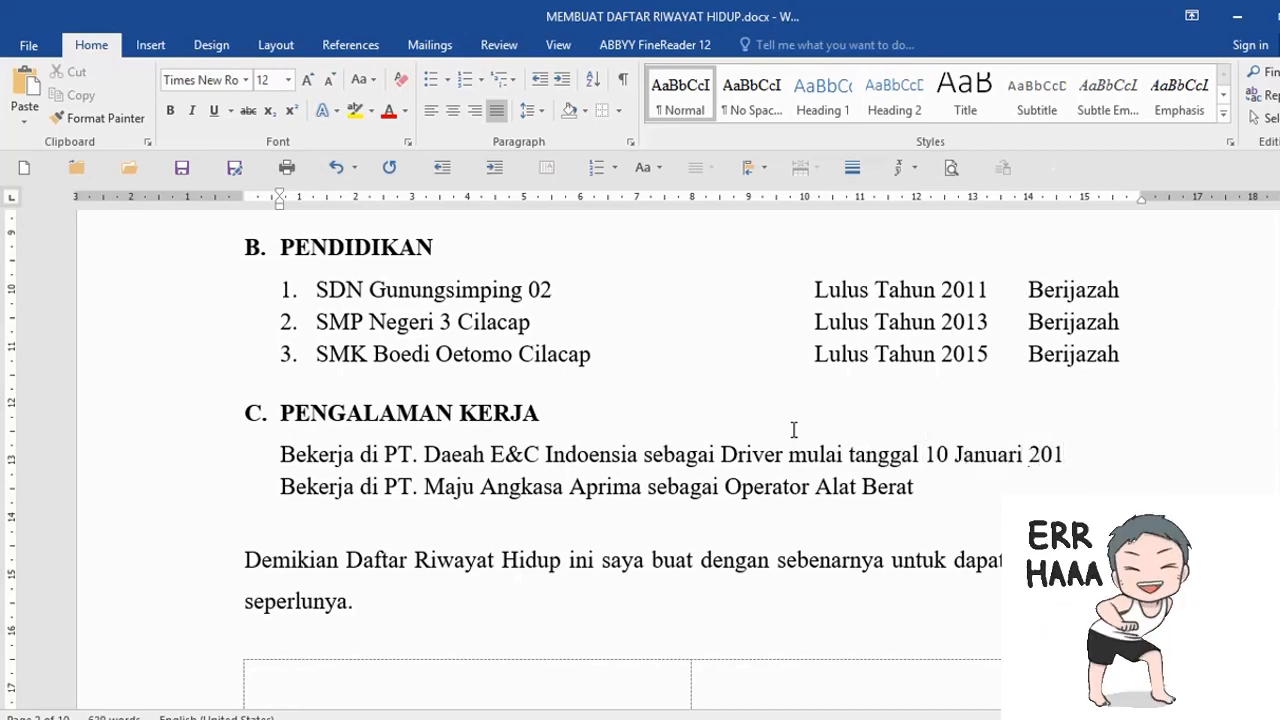
type("7 s/d 31")
type("Desember ")
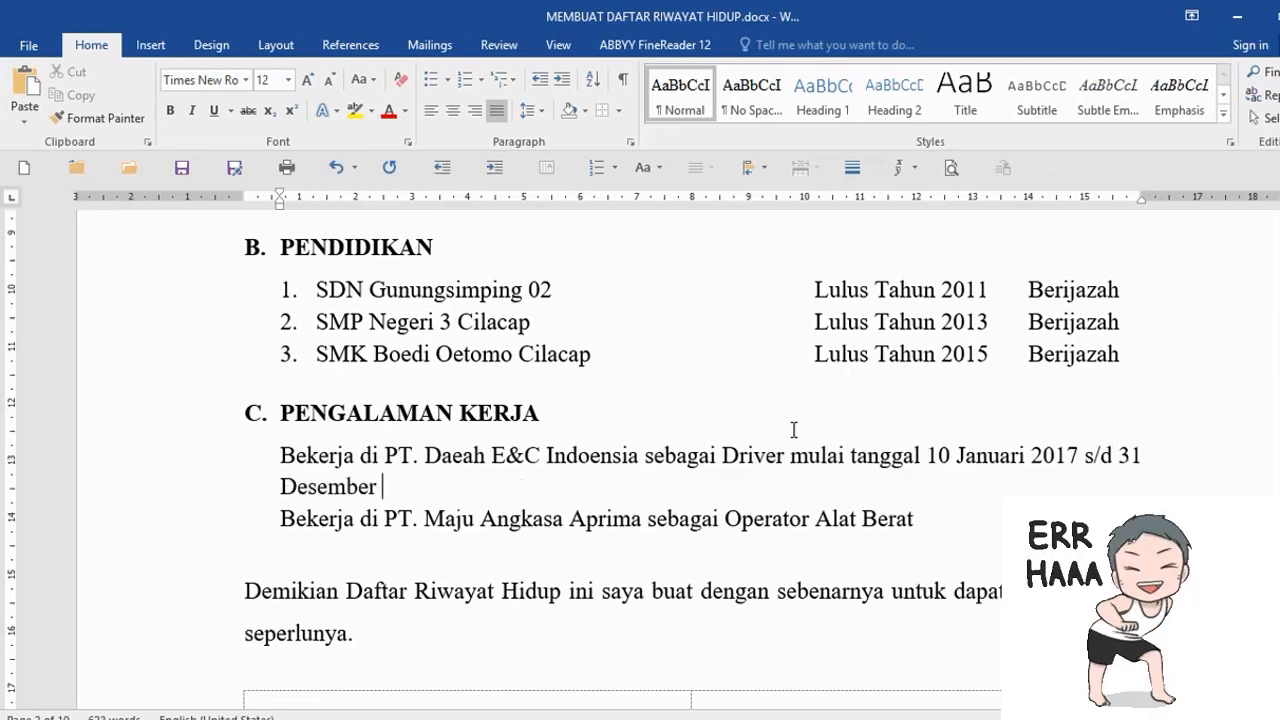
type("2018")
- Turn the first job line into a dash bullet and pull the second job line into a new bullet
left_click(253, 459)
type("-")
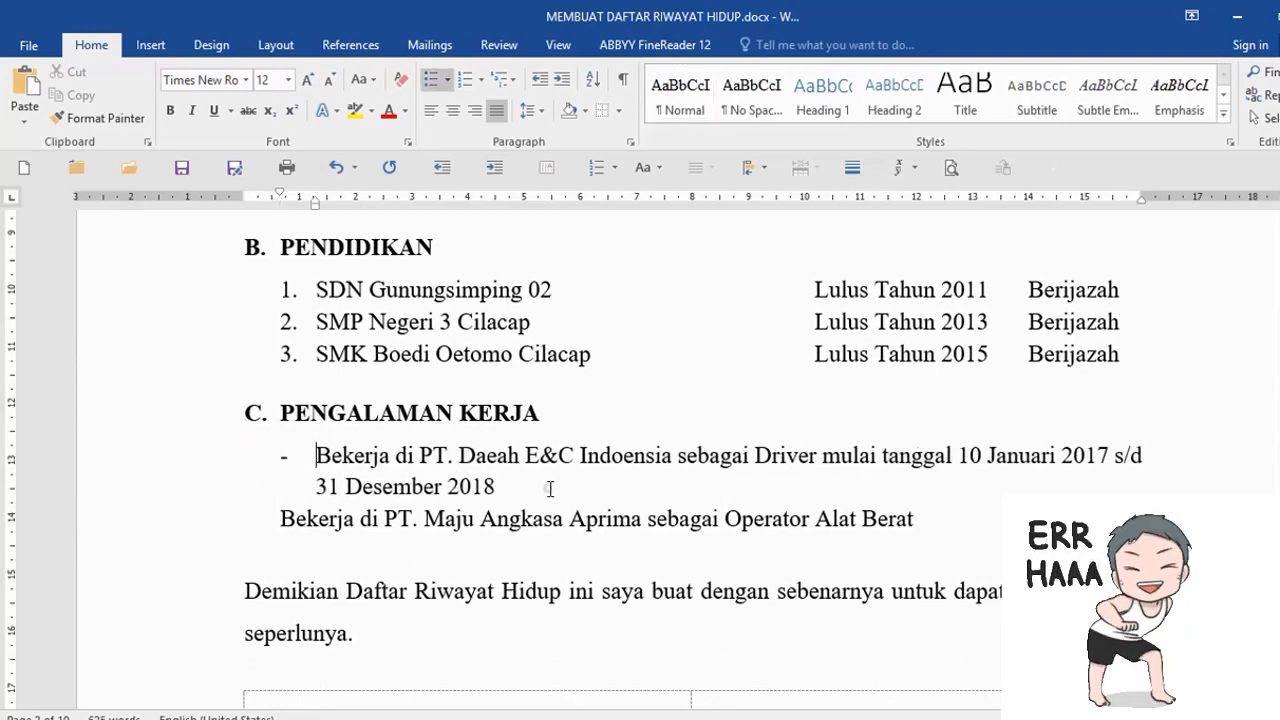
left_click(550, 488)
key("Return")
key("Down")
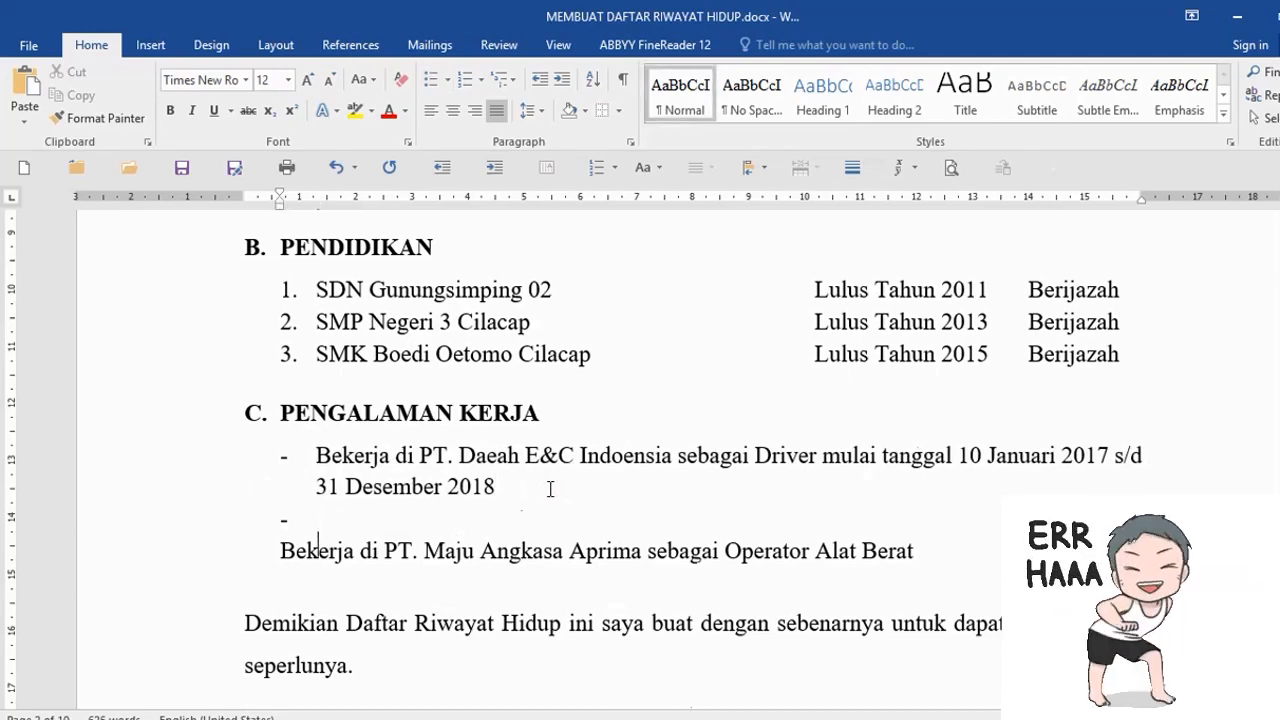
key("BackSpace")
key("BackSpace")
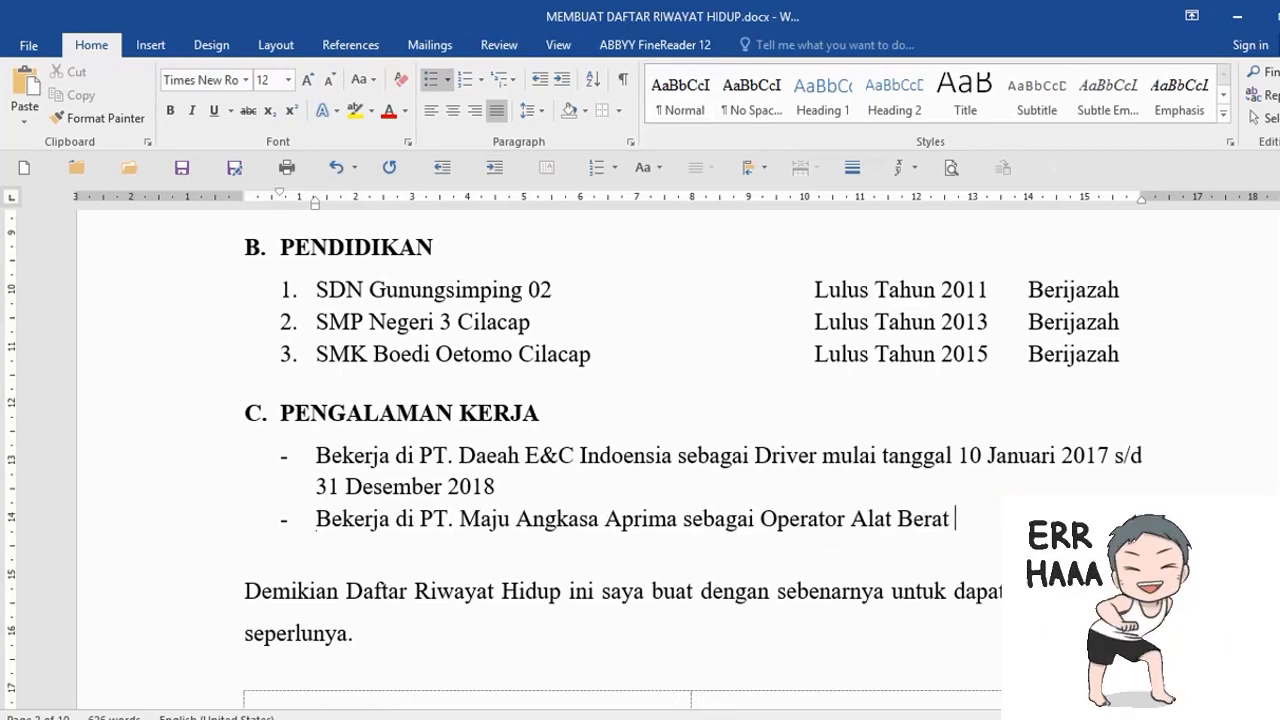
- Add 'mulai tanggal 1 Februari 2019 sampai dengan sekarang' to the second job entry
type("mulai tanggal 1 F")
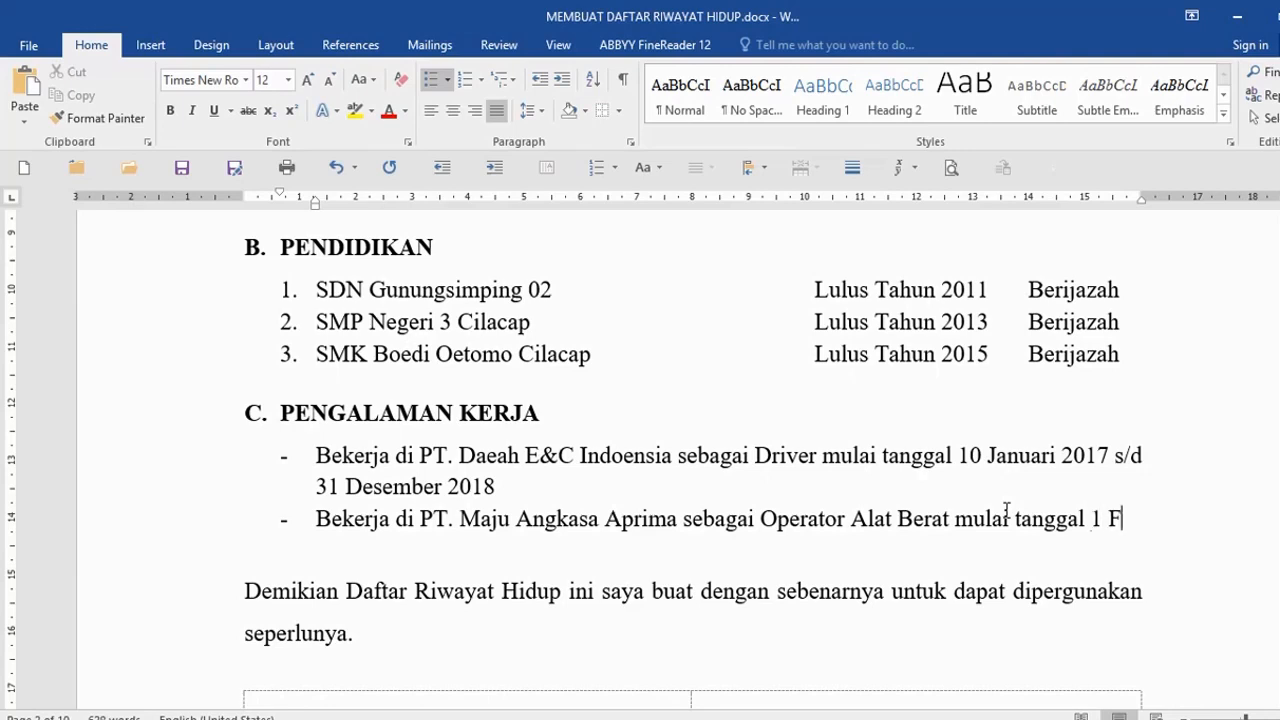
type("ebrau")
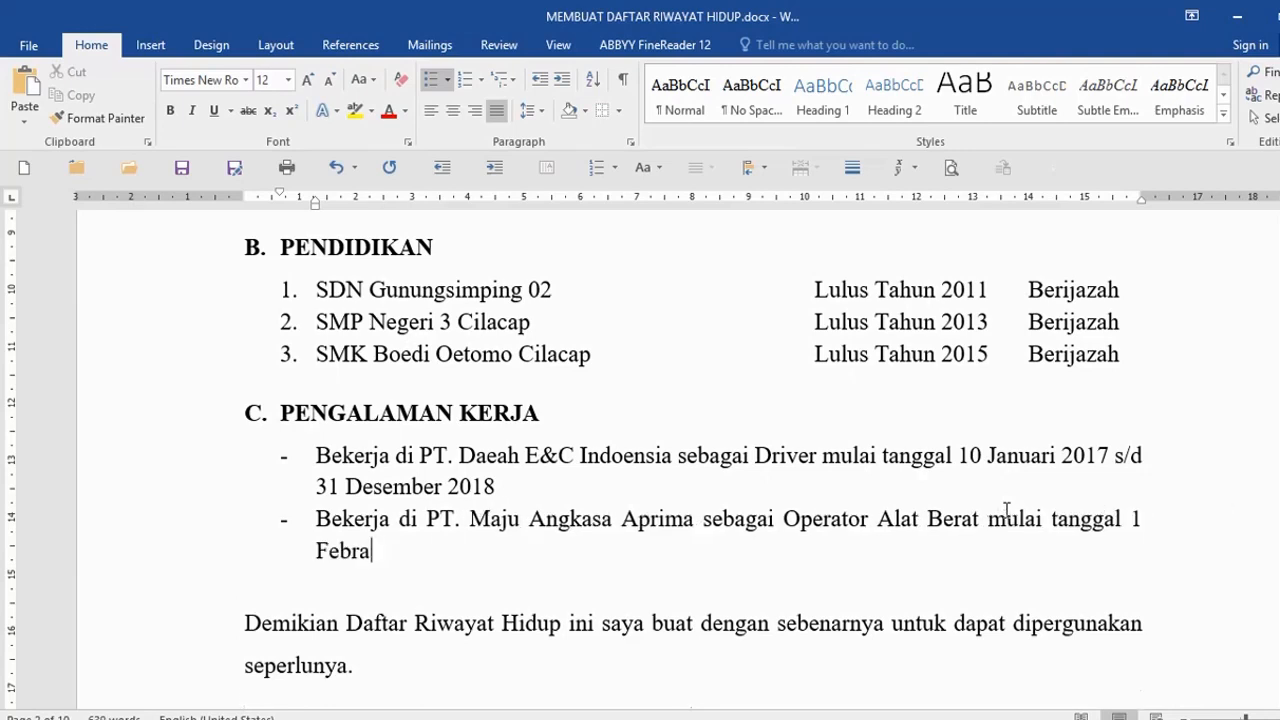
key("BackSpace")
key("BackSpace")
type("ruari 2018")
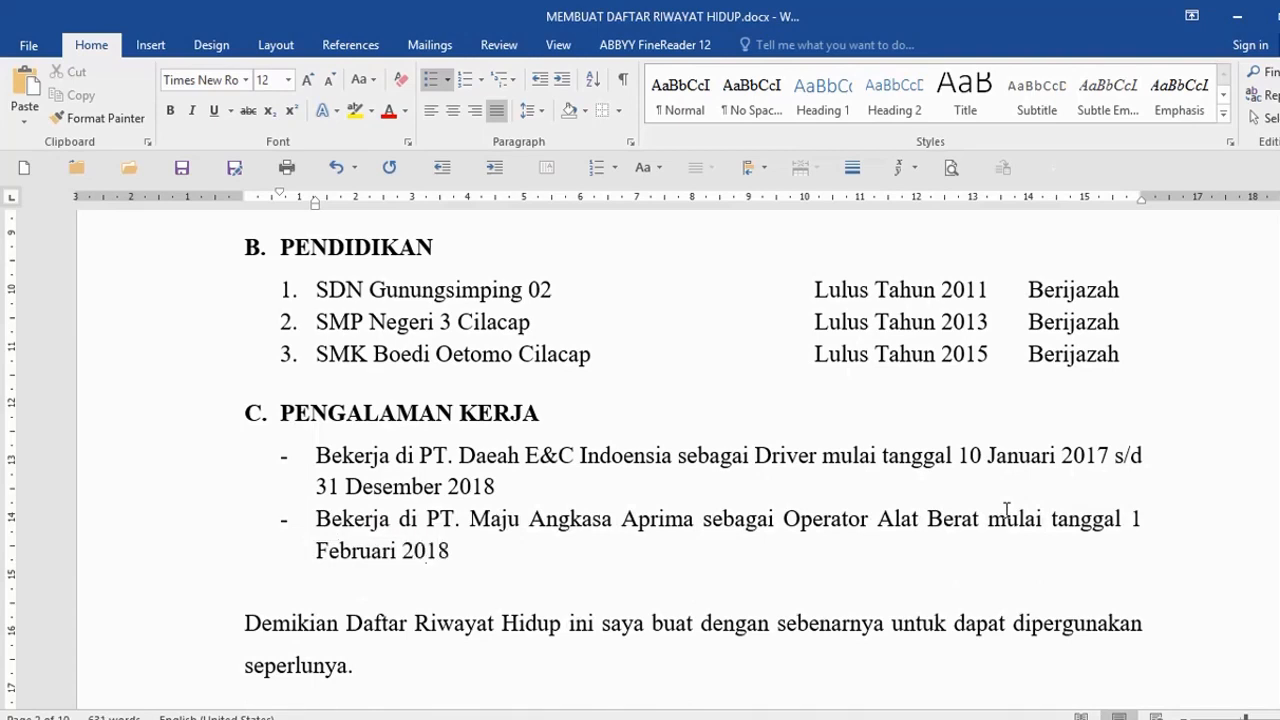
key("BackSpace")
type("9 Samap")
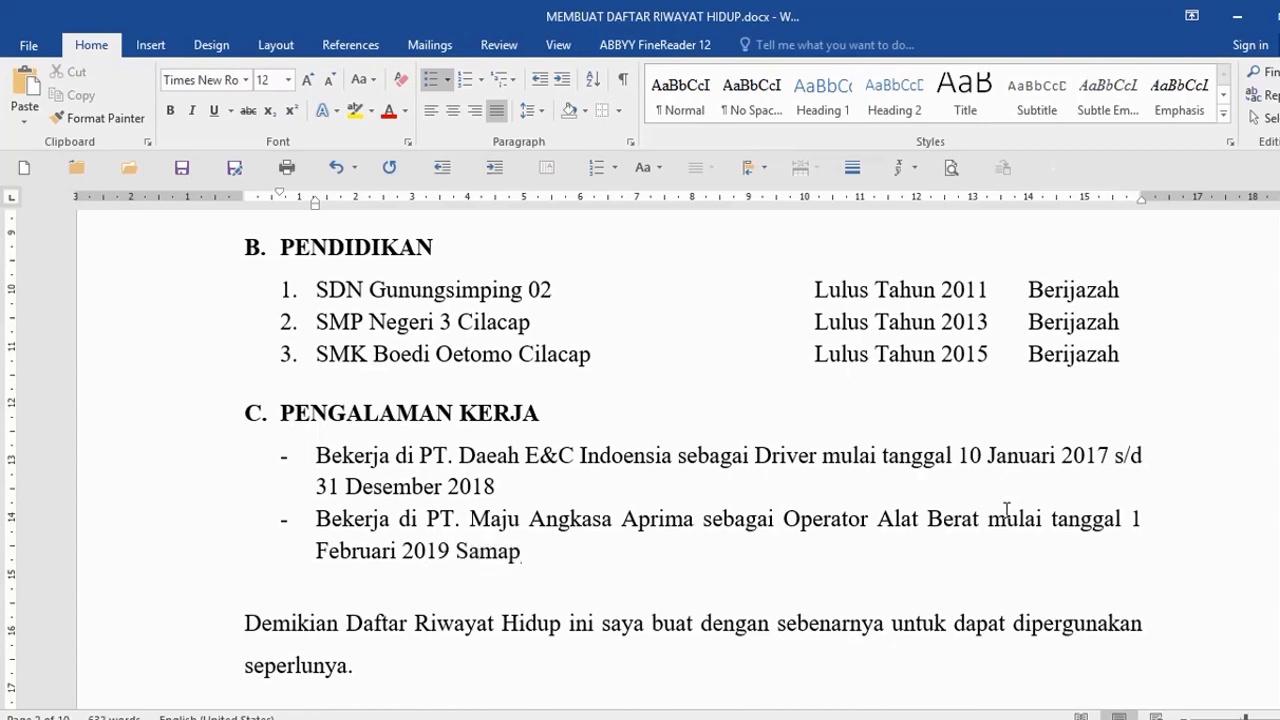
type("ai dengans ekarang")
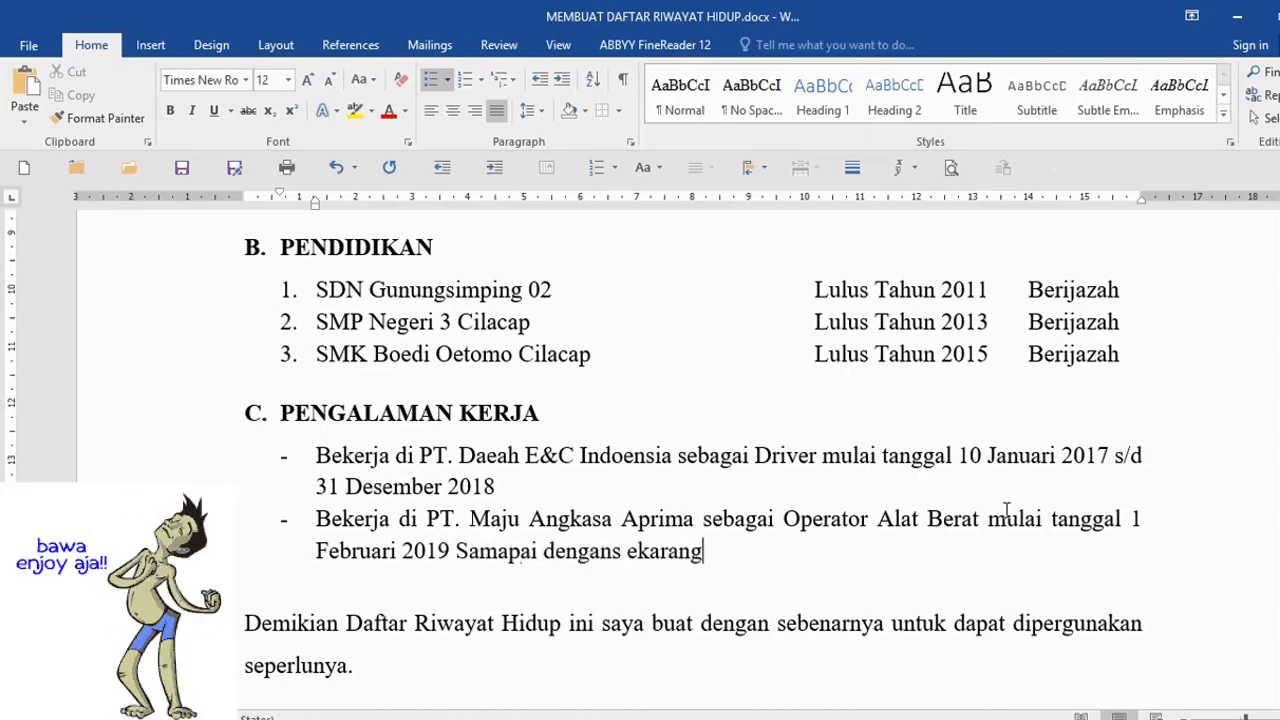
type("s")
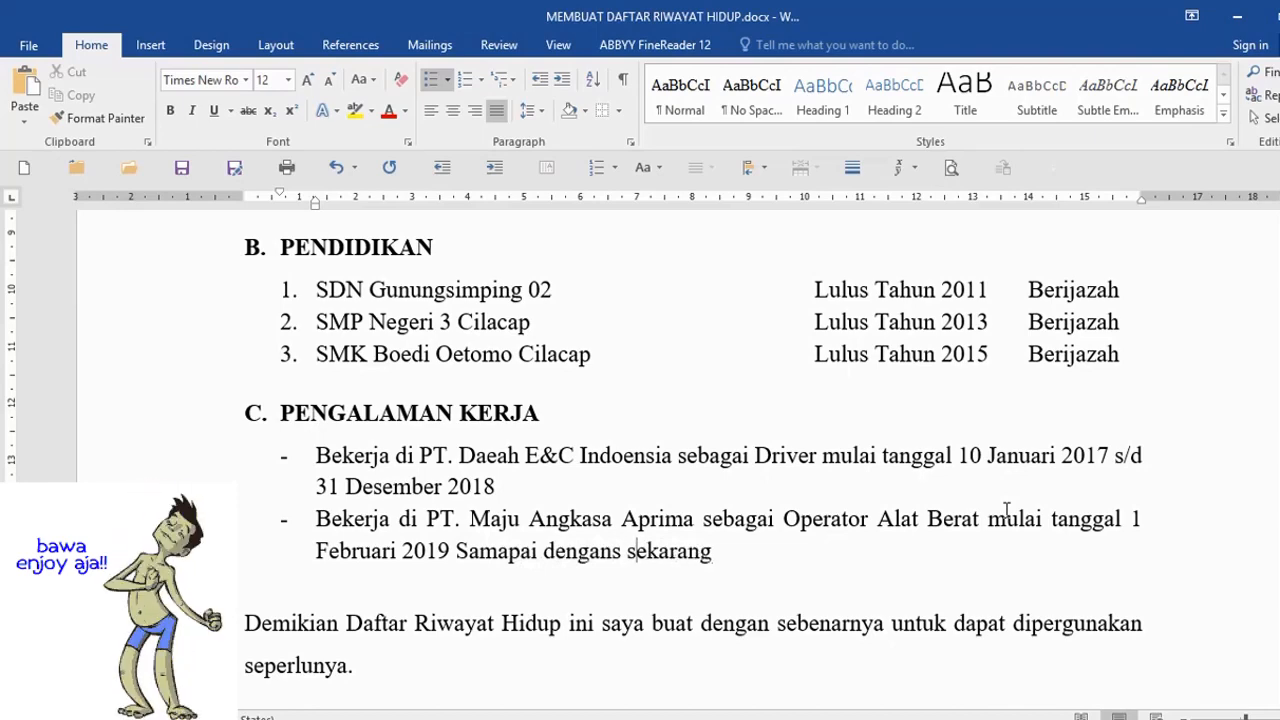
- Replace the blank line above 'Hormat saya' in the signature cell with 'Cilacap, 18 November 2019'
left_click(931, 589)
scroll(850, 585, "down", 3)
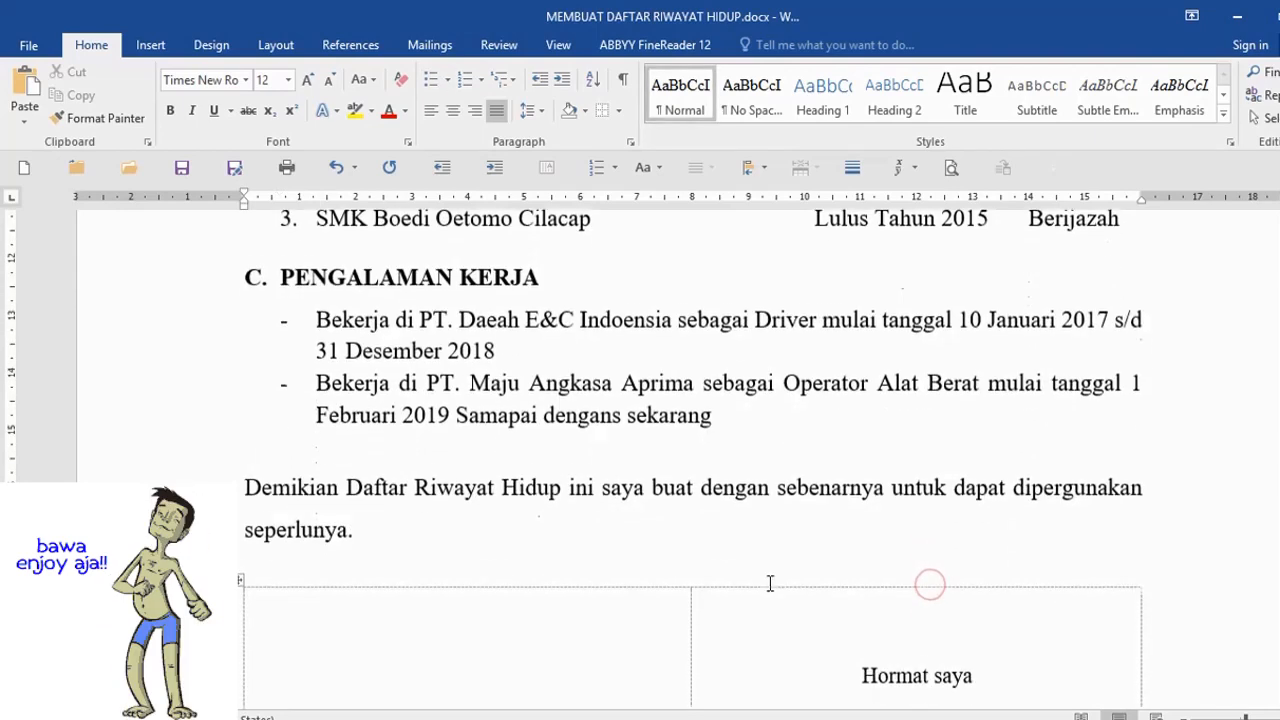
left_click(272, 482)
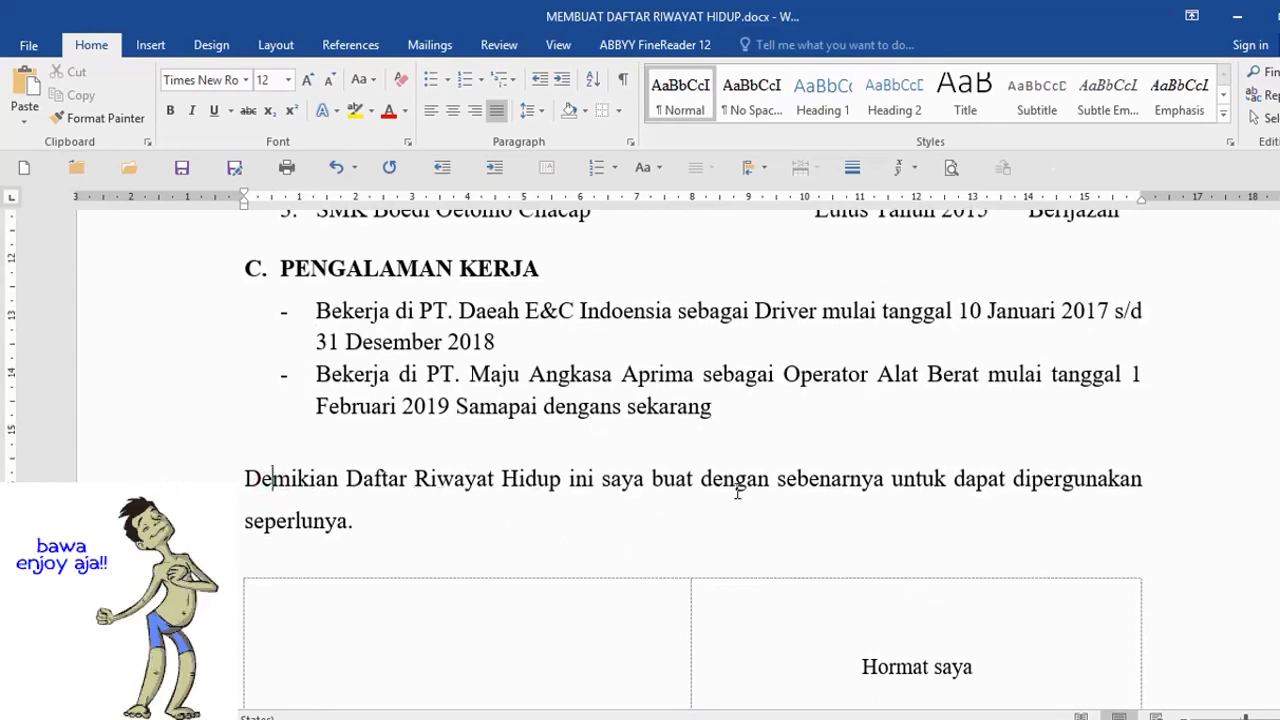
scroll(1062, 492, "down", 1)
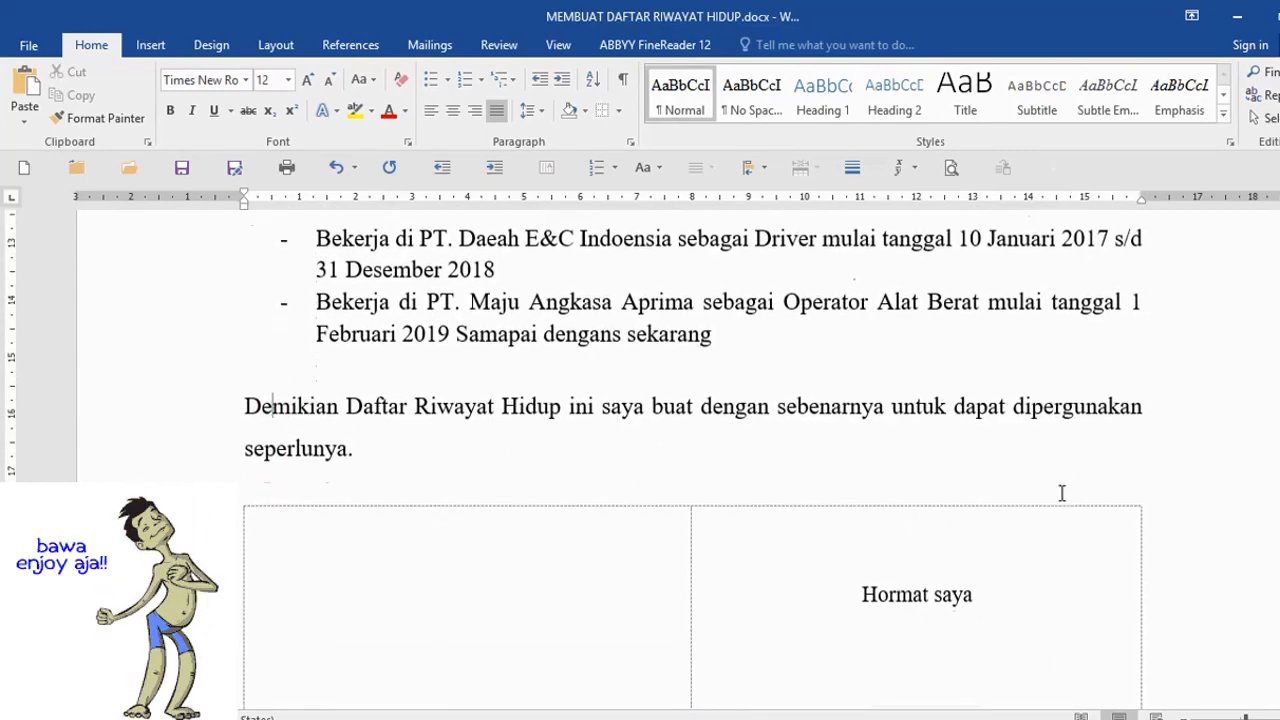
left_click(876, 540)
scroll(900, 540, "up", 8)
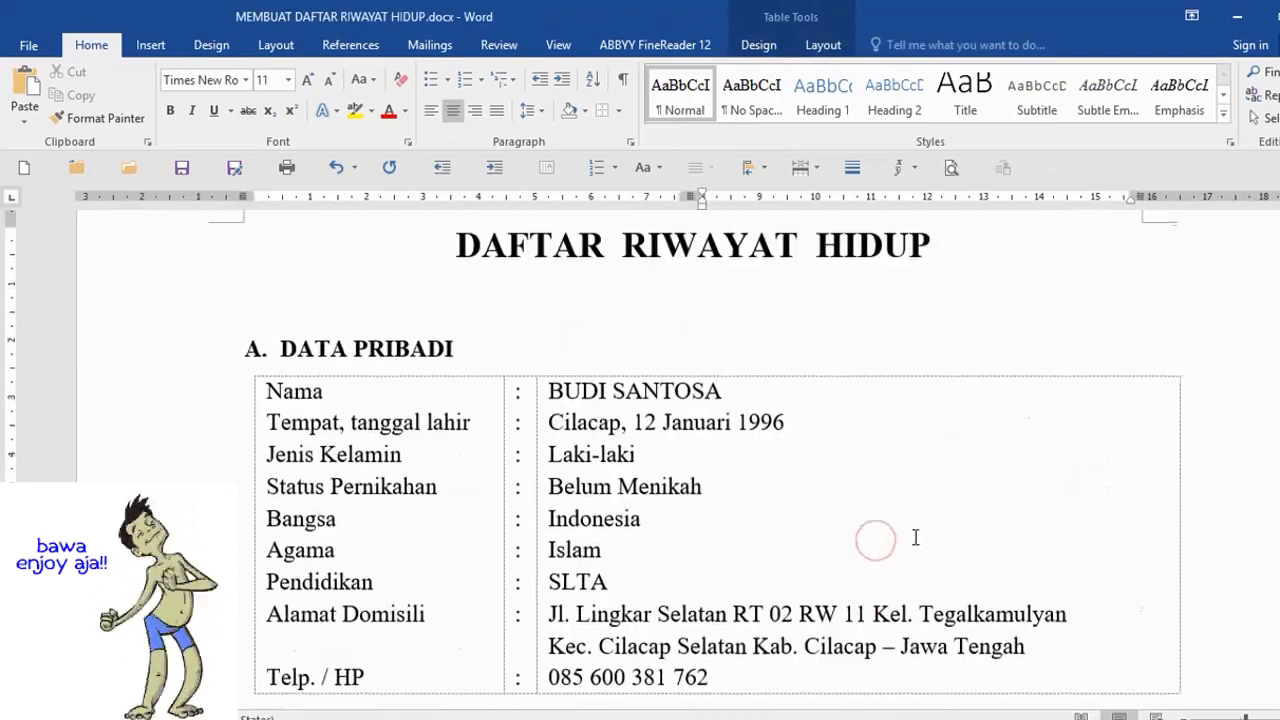
scroll(915, 537, "down", 8)
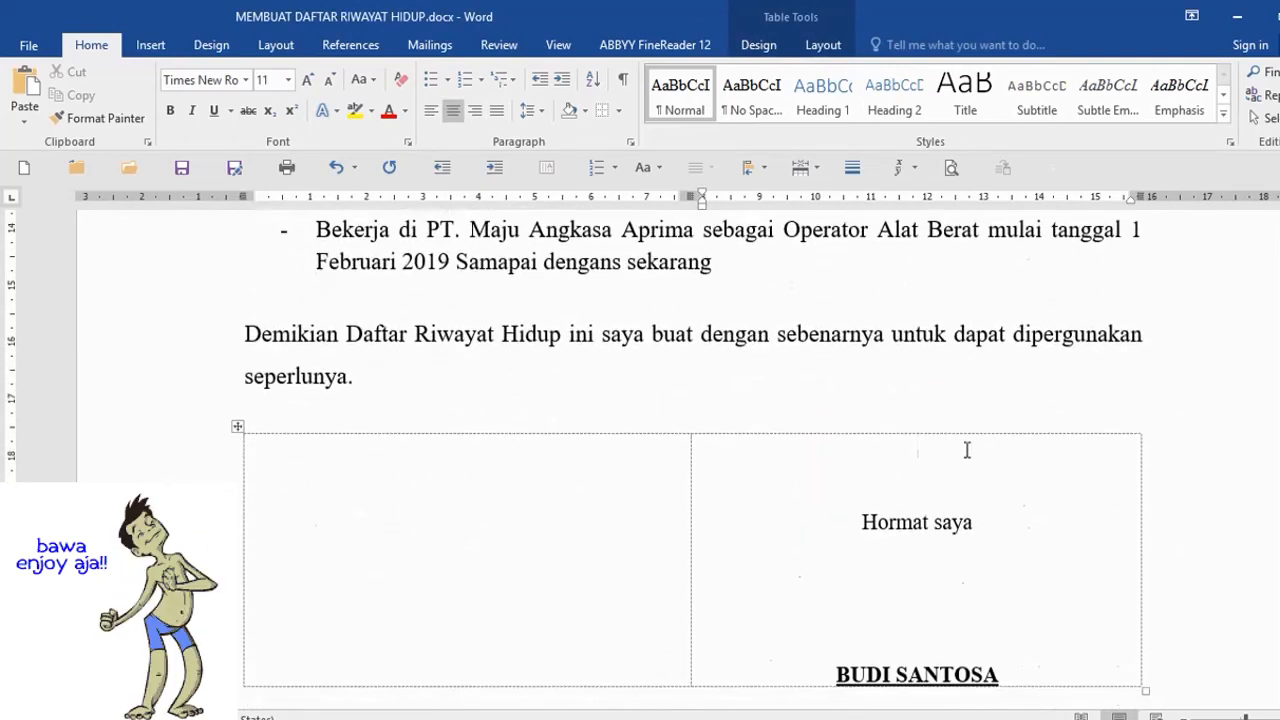
key("Delete")
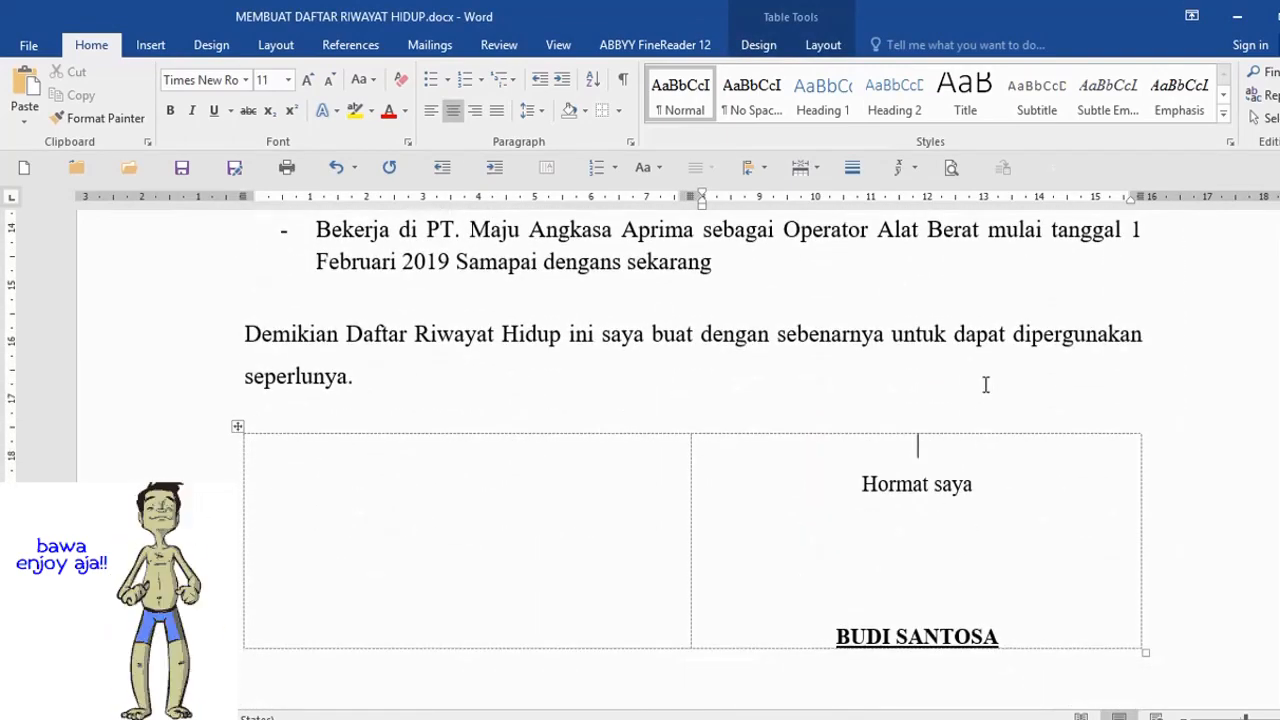
type("Cilacap")
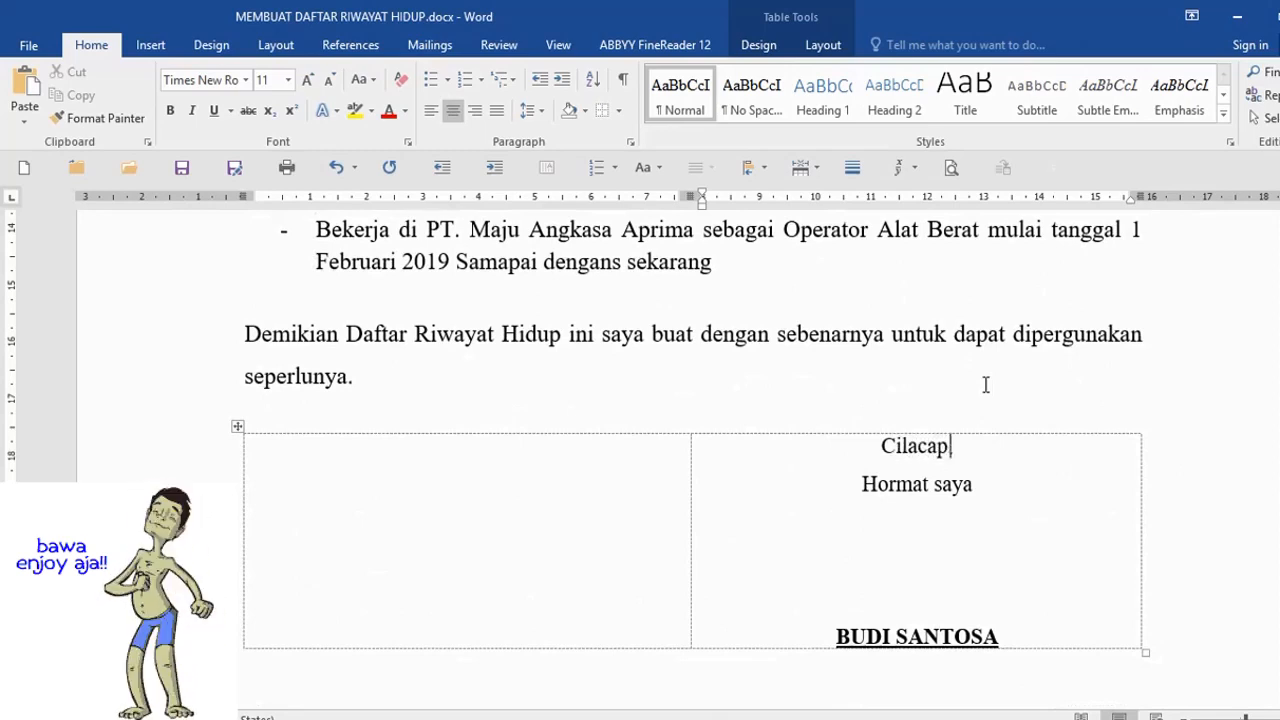
type(", 18")
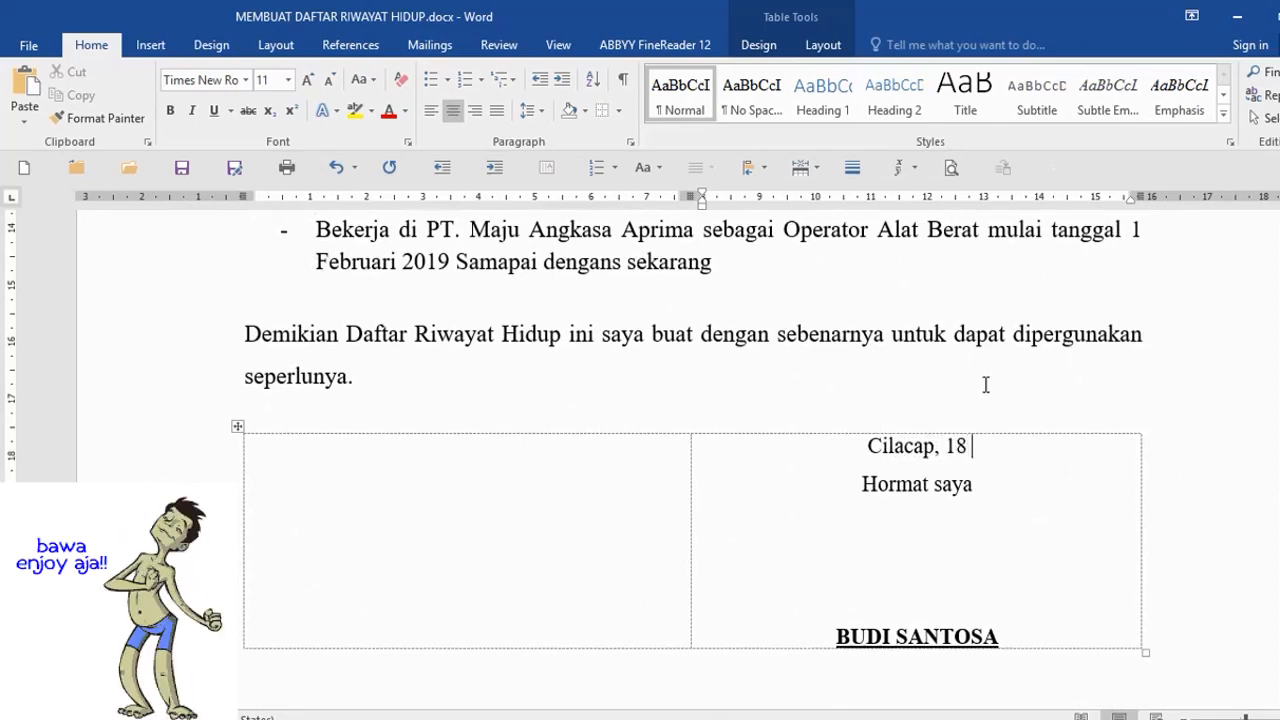
type(" November 201")
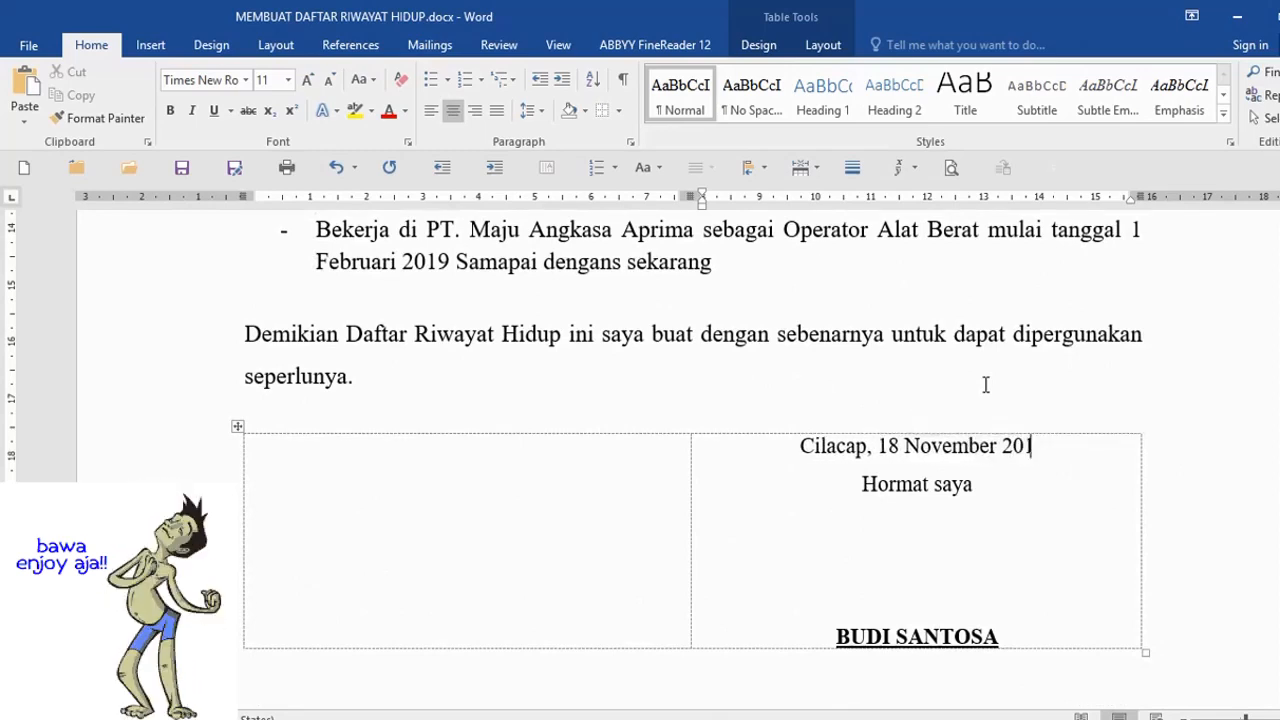
type("9")
- Check the Hormat saya line and the signature name beneath it
left_click(1002, 490)
scroll(920, 634, "down", 3)
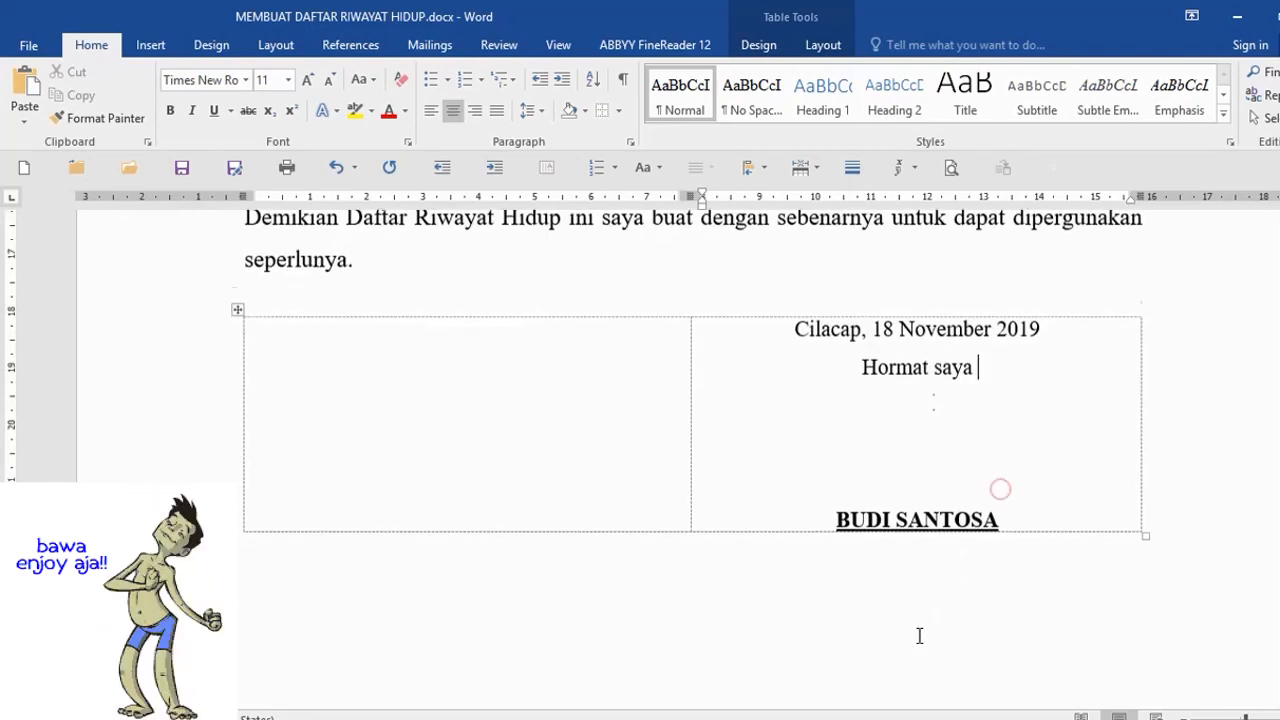
left_click(840, 492)
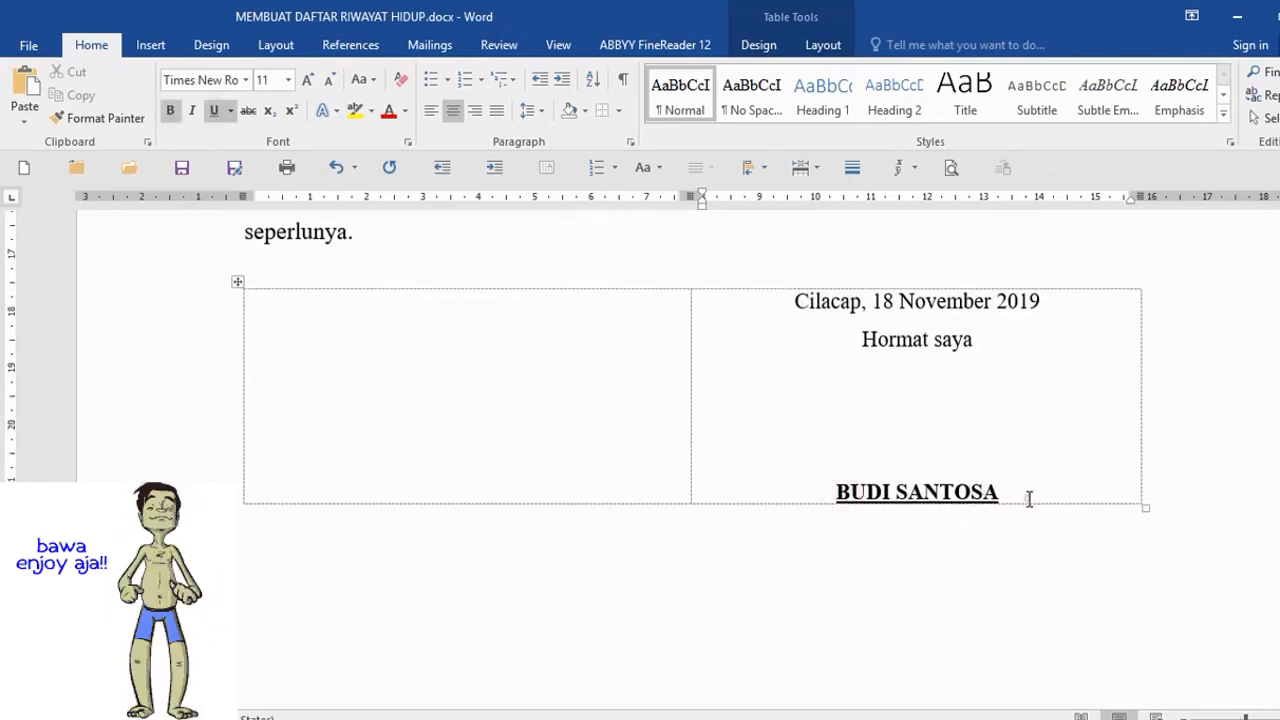
left_click(1028, 499)
scroll(755, 571, "up", 10)
scroll(755, 571, "up", 13)
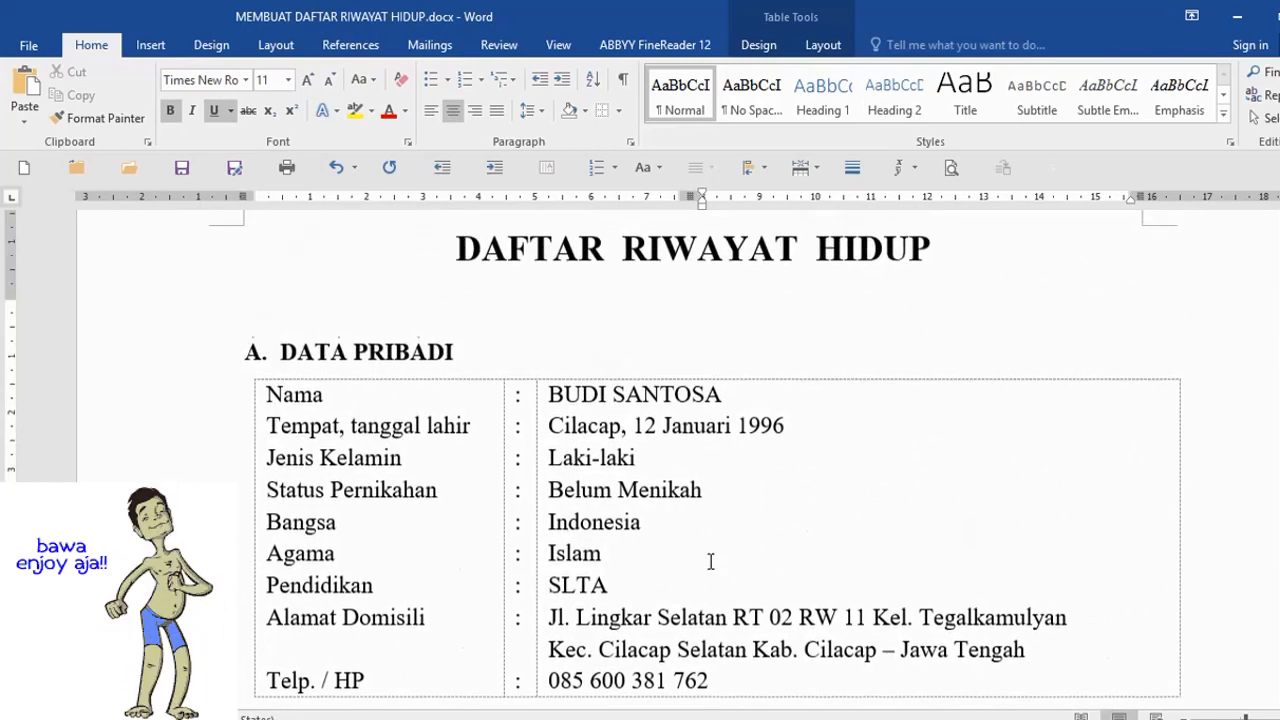
scroll(524, 515, "down", 1)
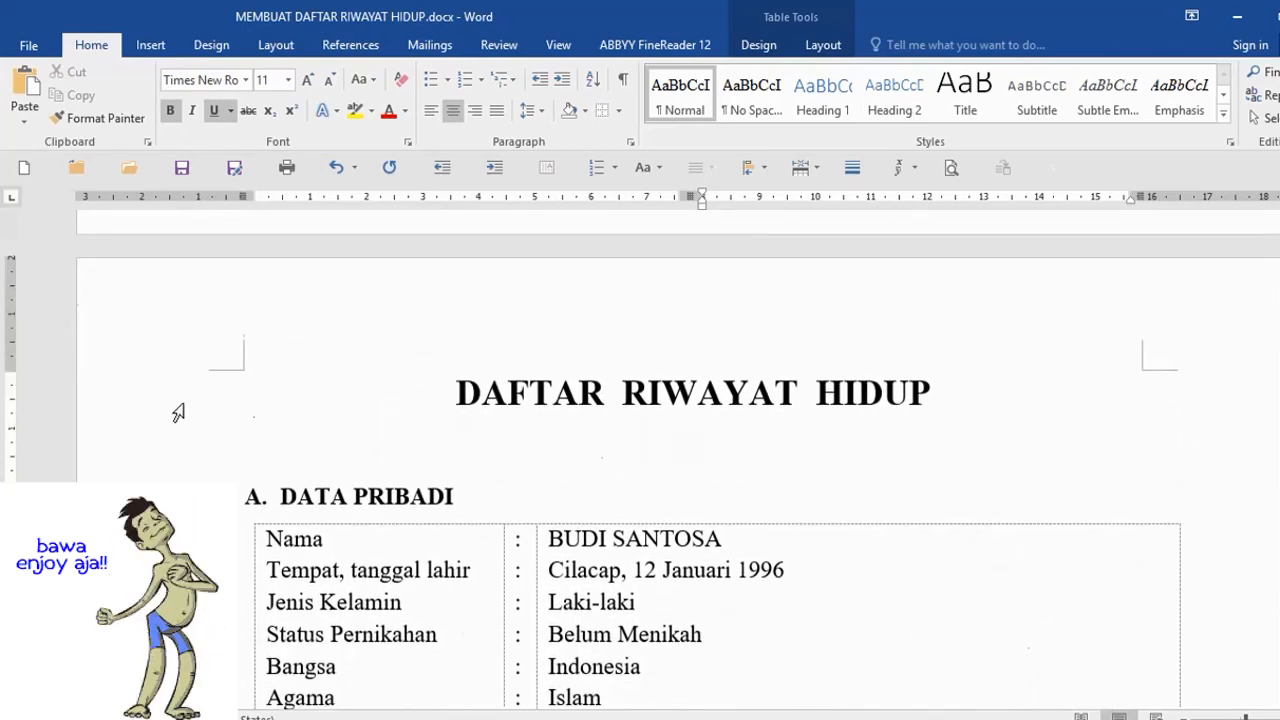
left_click(159, 392)
left_click(720, 400)
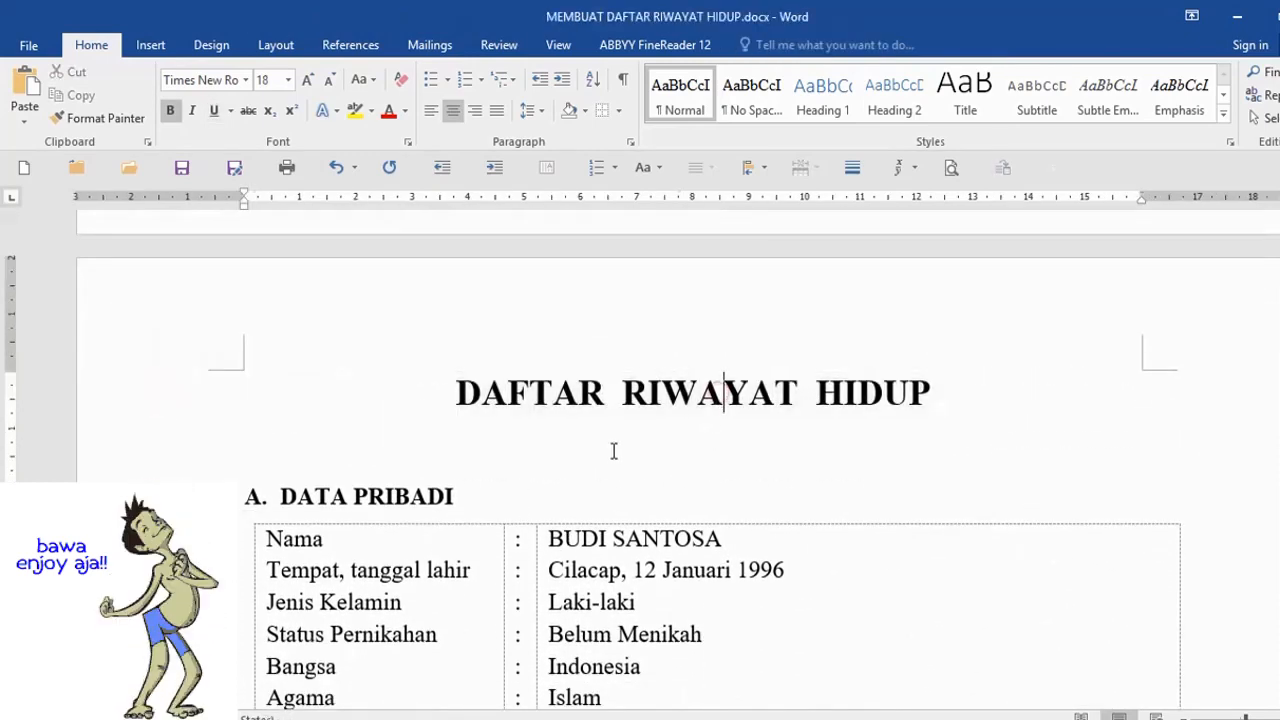
left_click(162, 400)
scroll(162, 400, "down", 1)
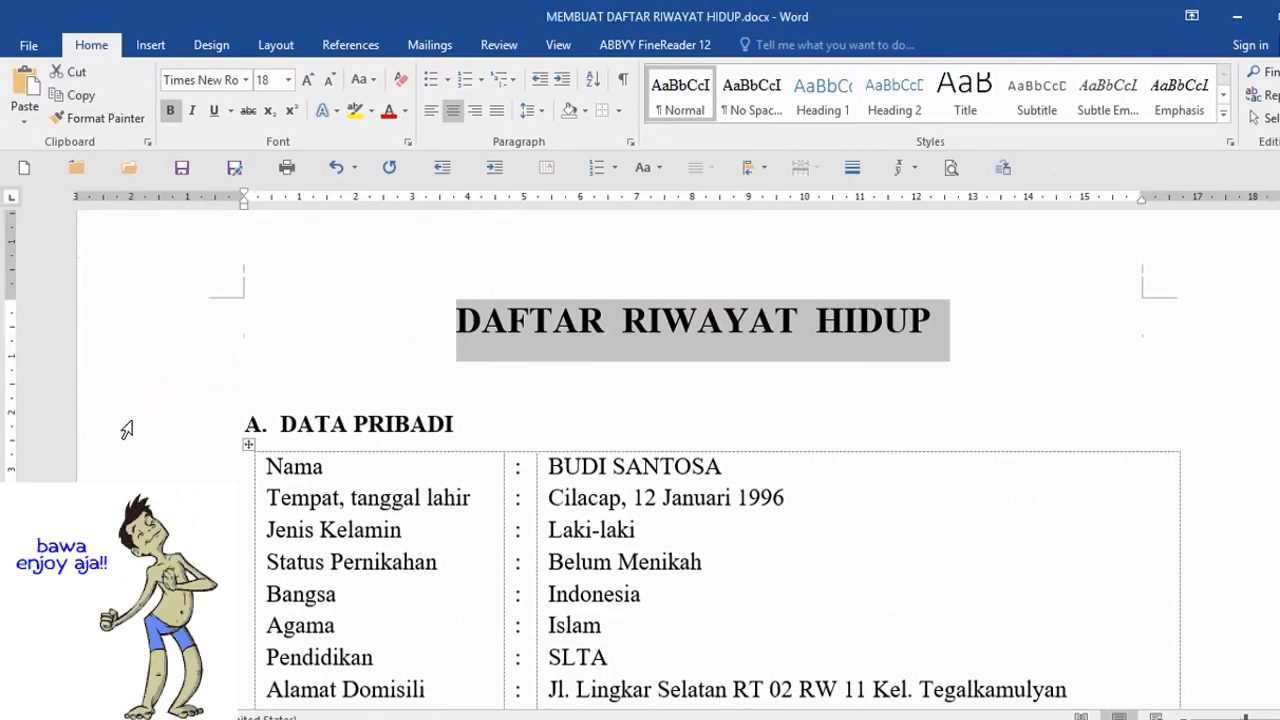
left_click(129, 418)
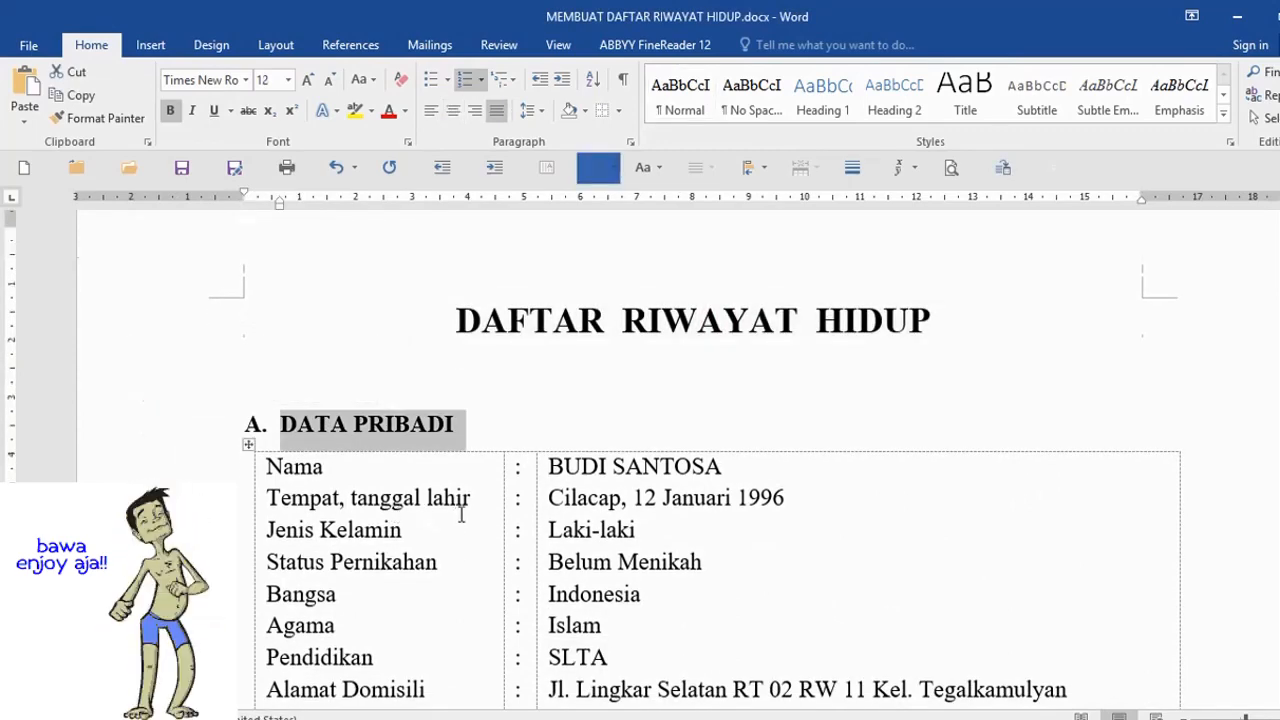
scroll(420, 428, "down", 1)
scroll(598, 524, "down", 1)
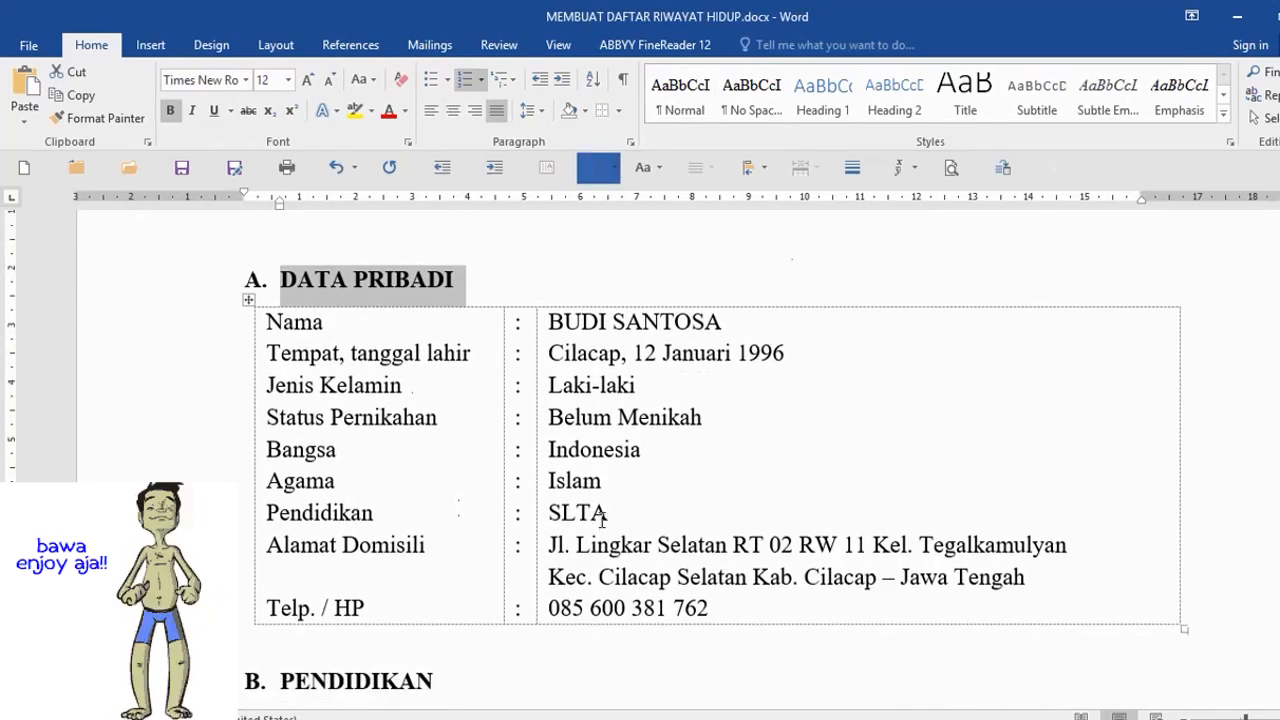
scroll(622, 522, "down", 2)
left_click(146, 539)
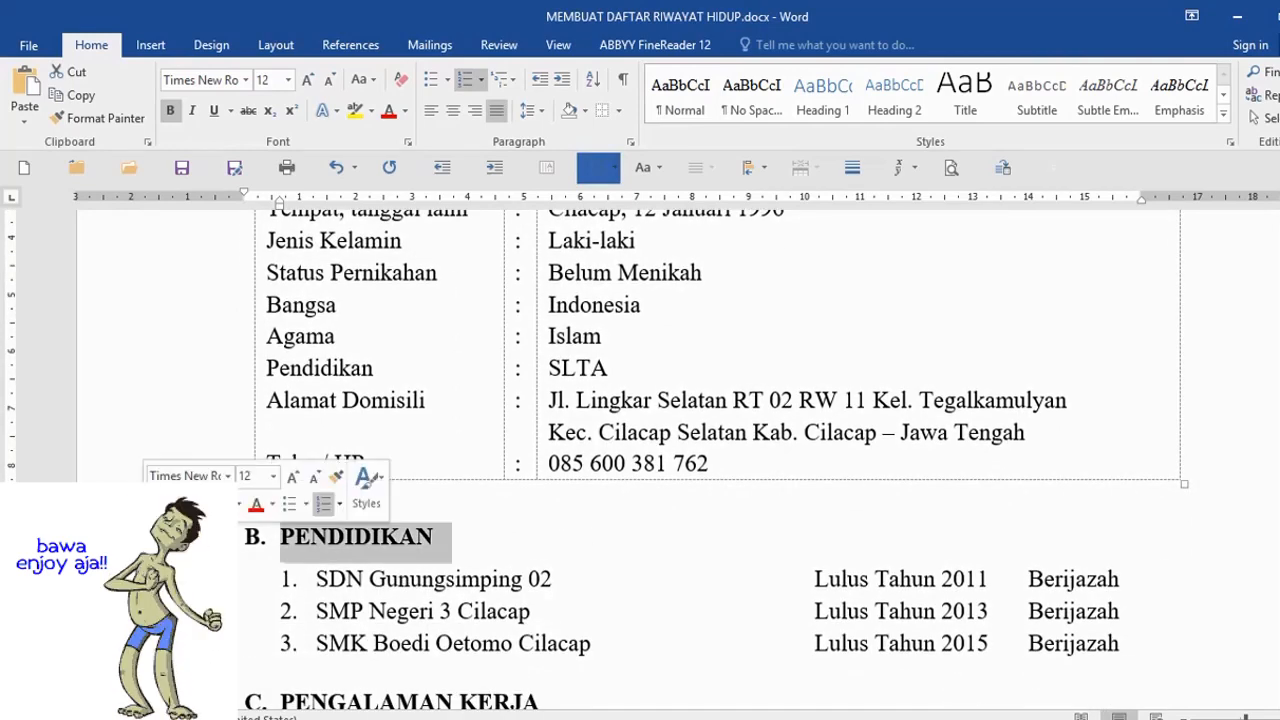
scroll(577, 609, "down", 2)
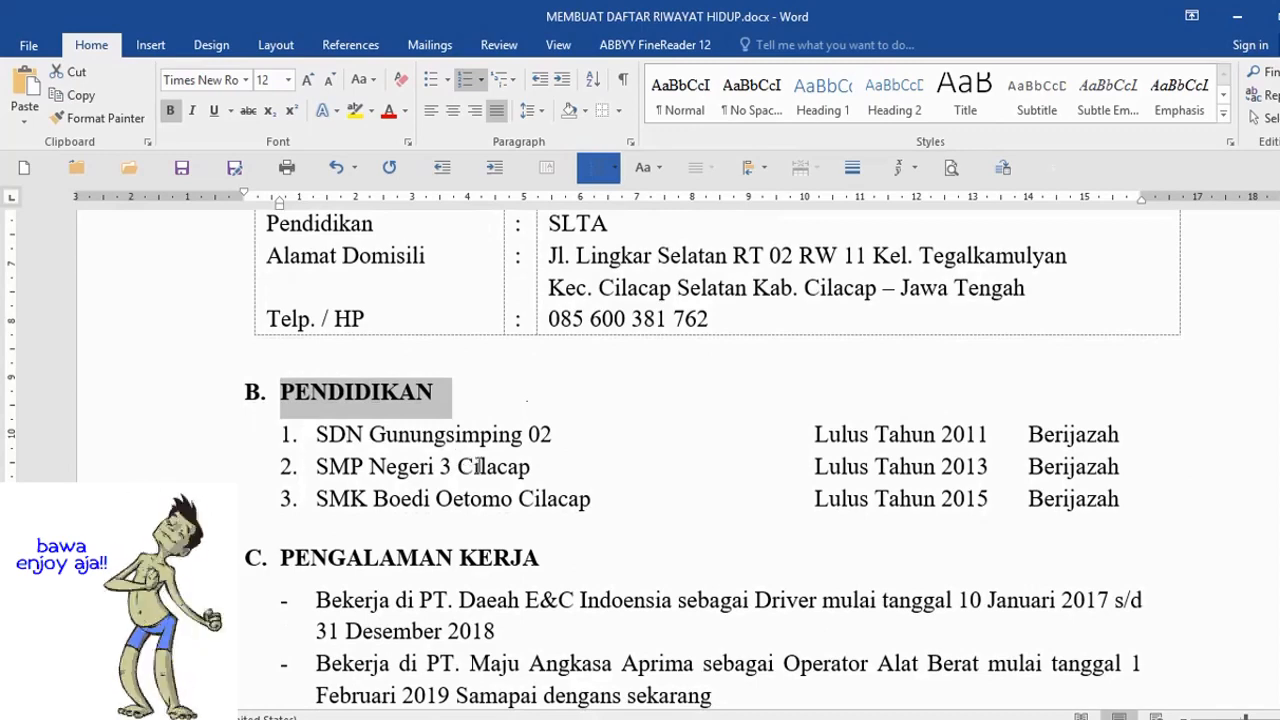
scroll(478, 466, "down", 2)
left_click(170, 412)
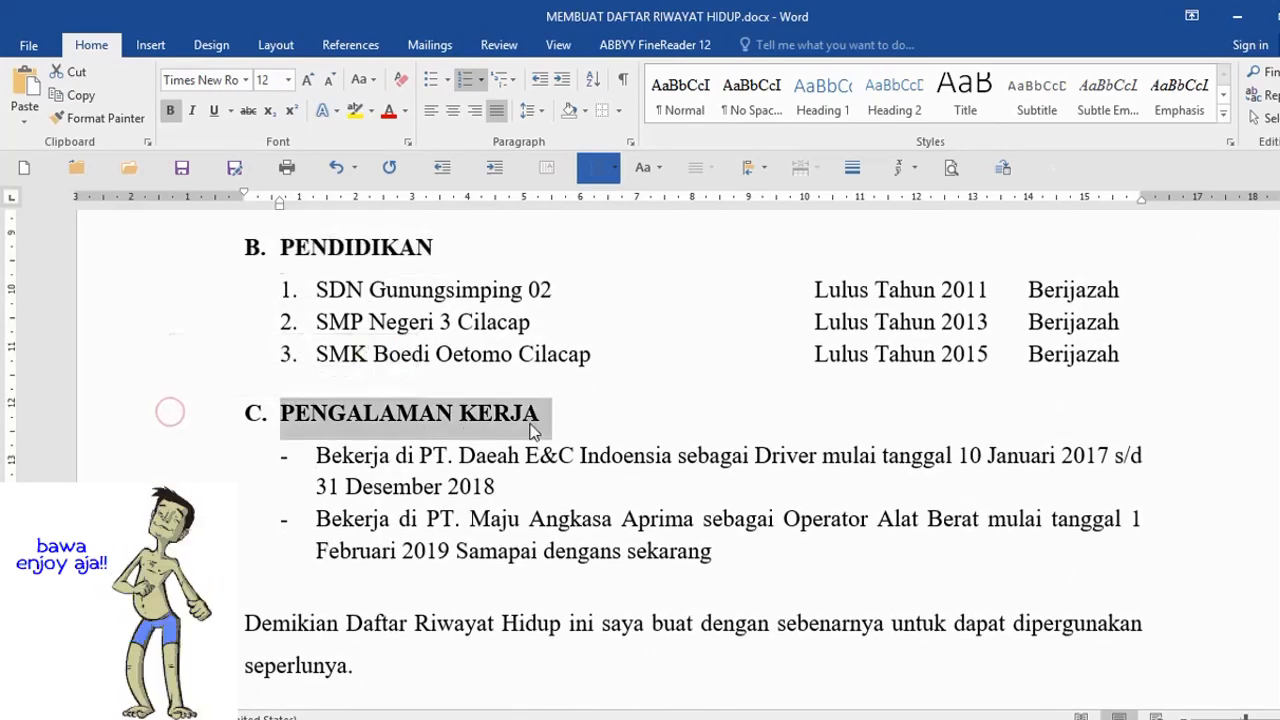
left_click(560, 393)
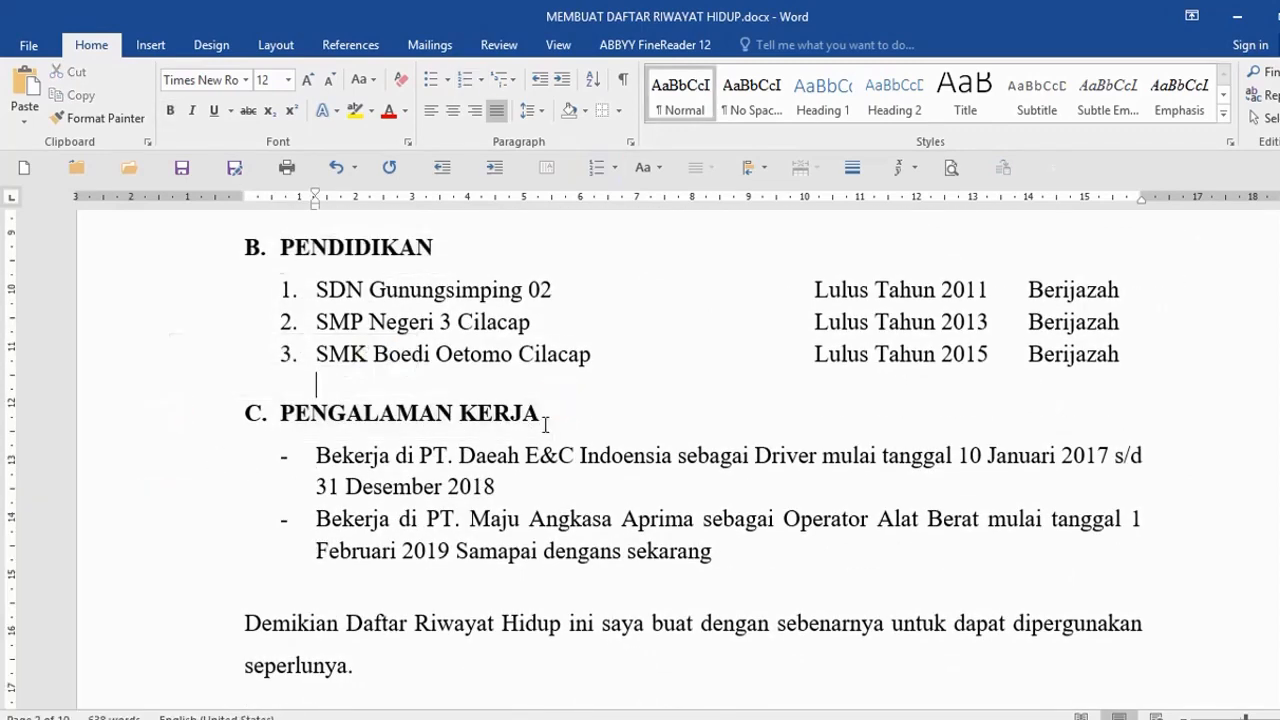
- Add blank lines below the education list and paste a copy of the PENDIDIKAN heading as section C
key("Return")
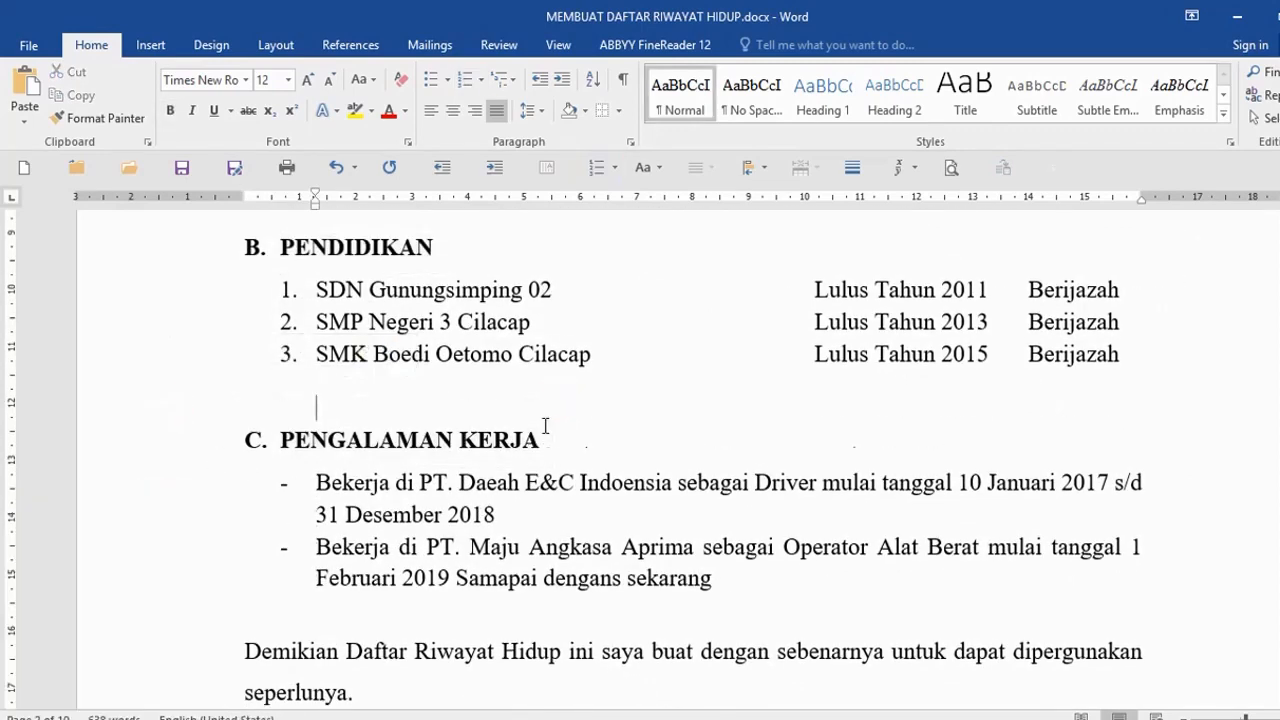
left_click(338, 401)
key("Return")
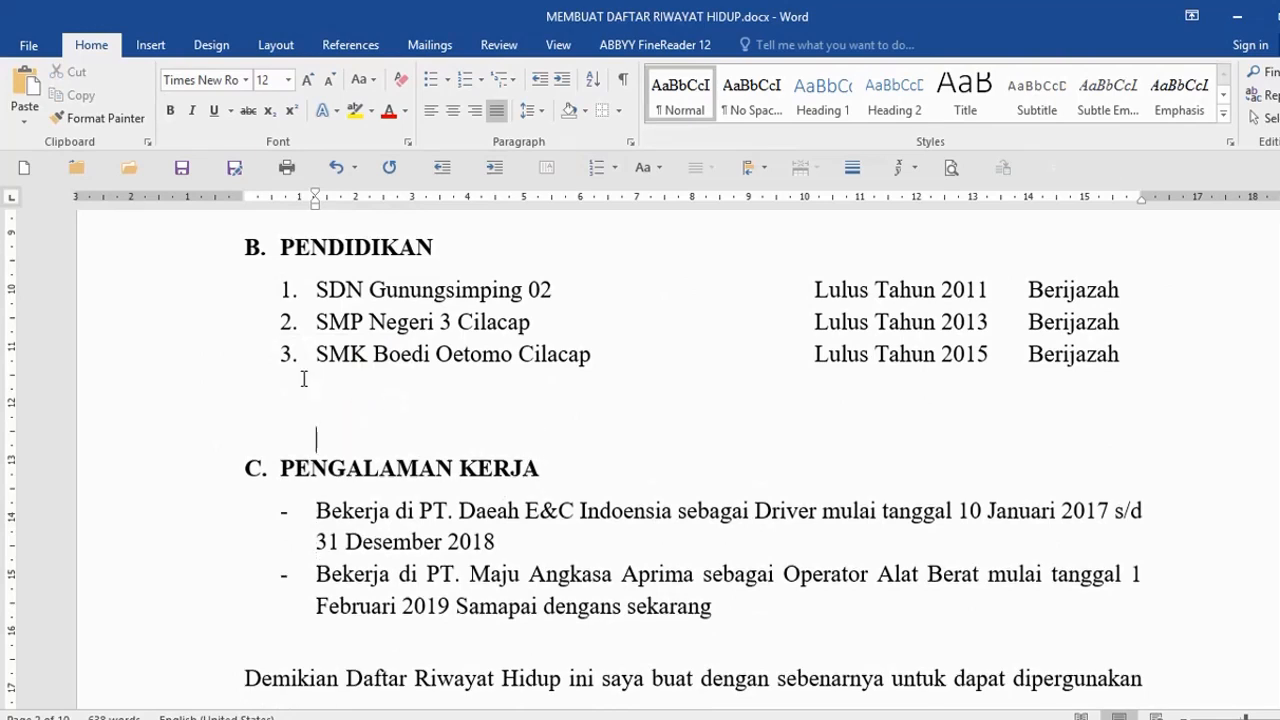
left_click(145, 257)
key("ctrl+c")
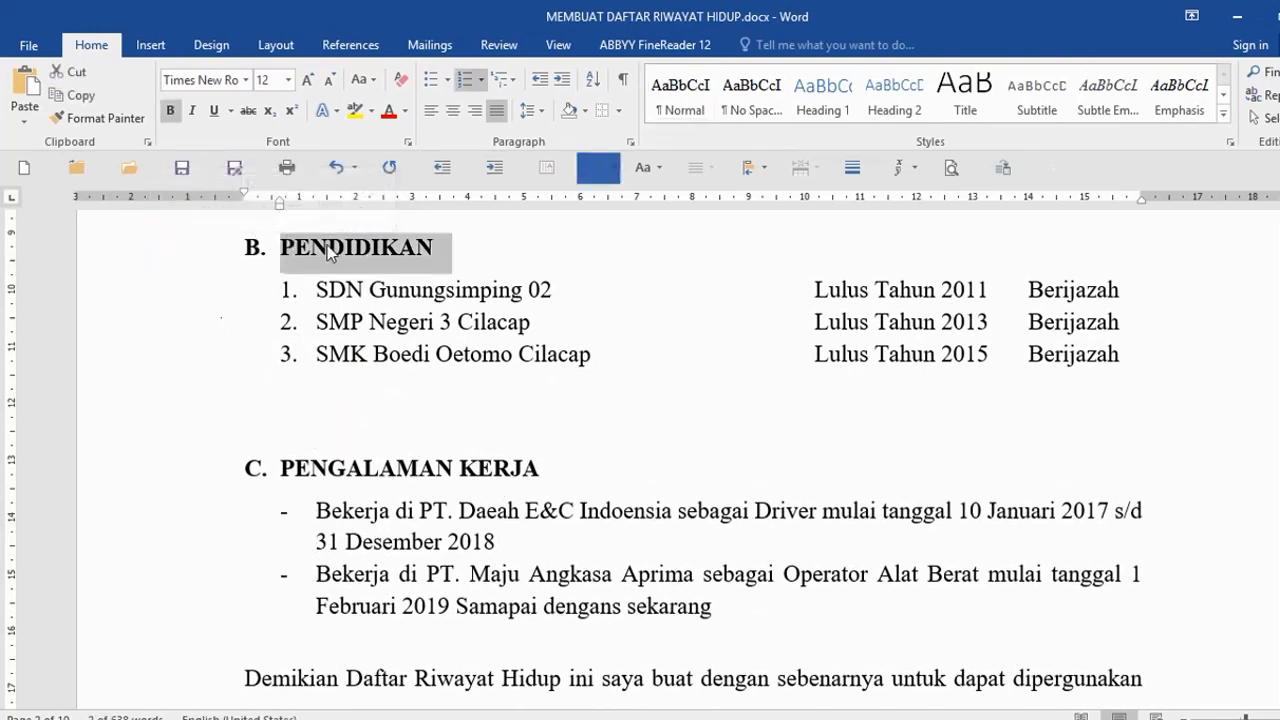
left_click(314, 424)
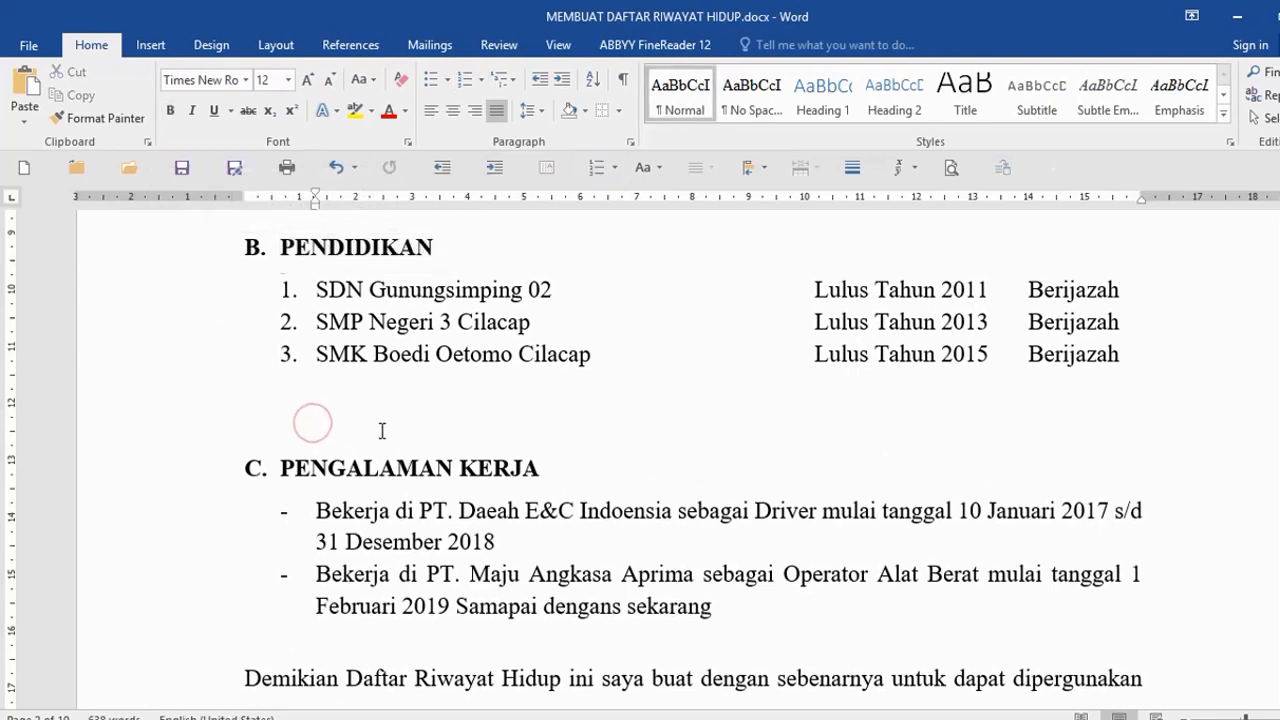
key("ctrl+v")
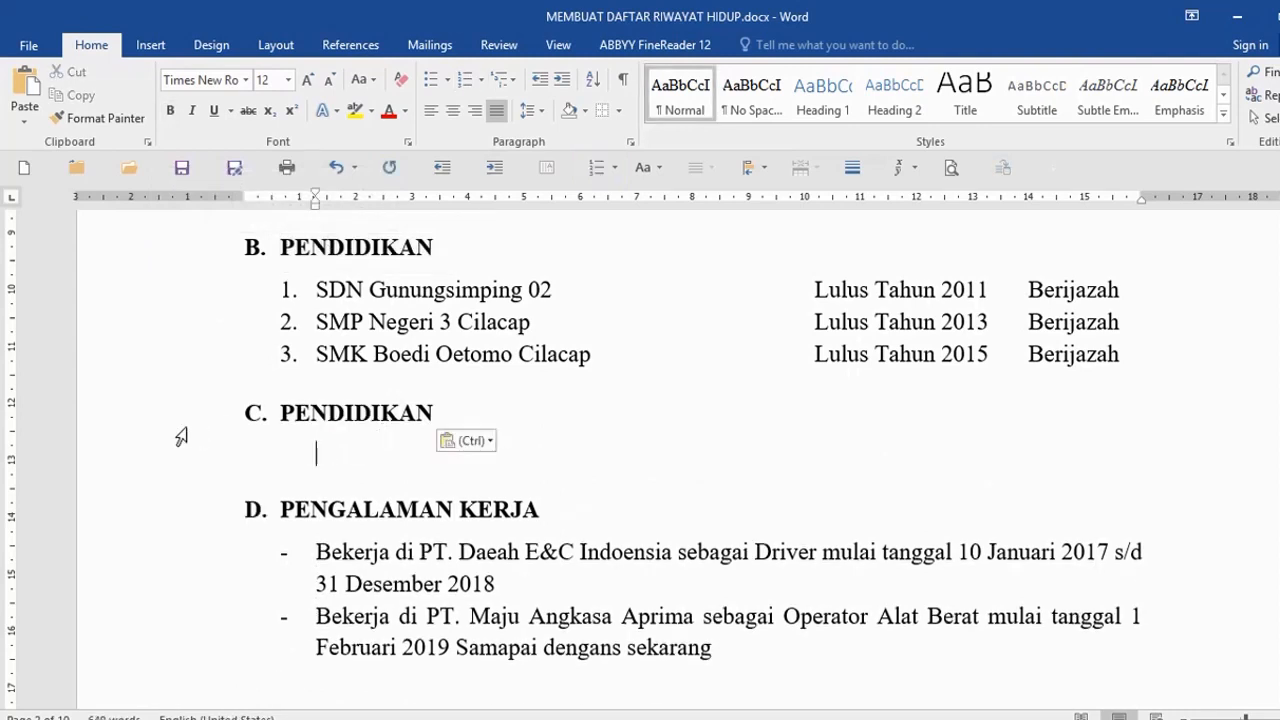
- Rename the new section C heading to 'PENDIDIKAN NON FORMAL'
left_click(149, 420)
type("Pen")
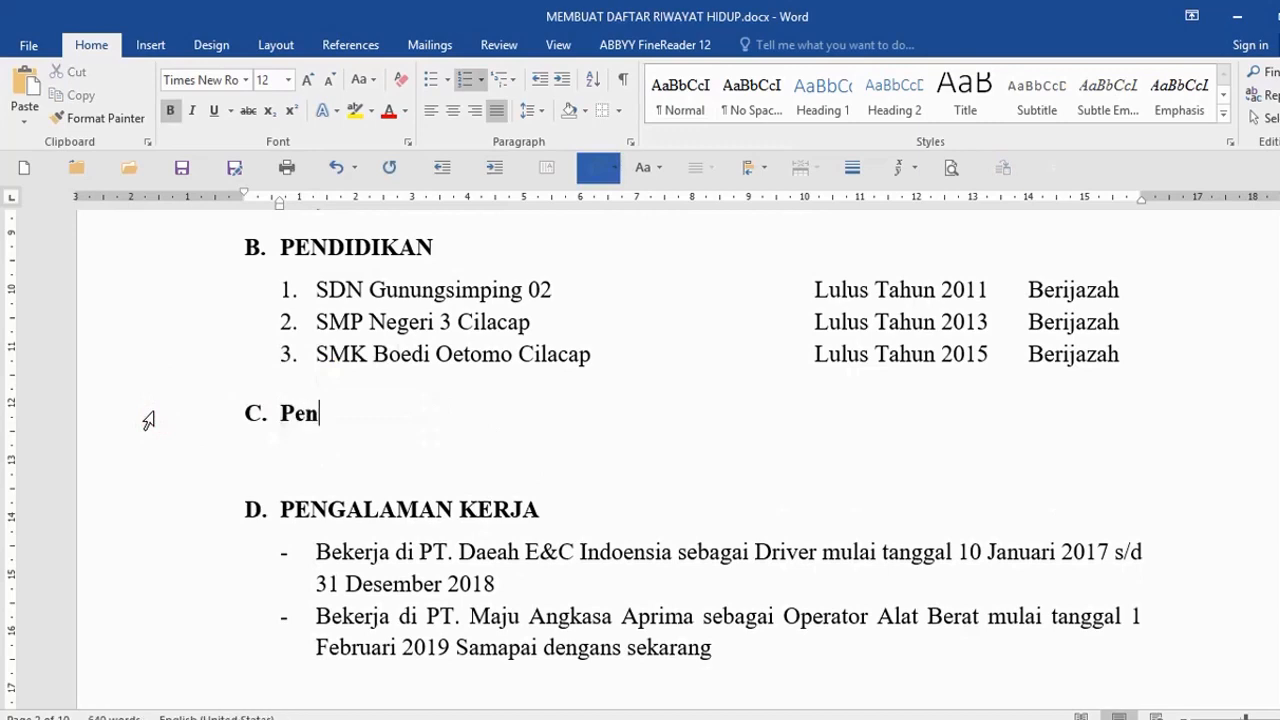
key("BackSpace")
key("BackSpace")
type("ENDIK")
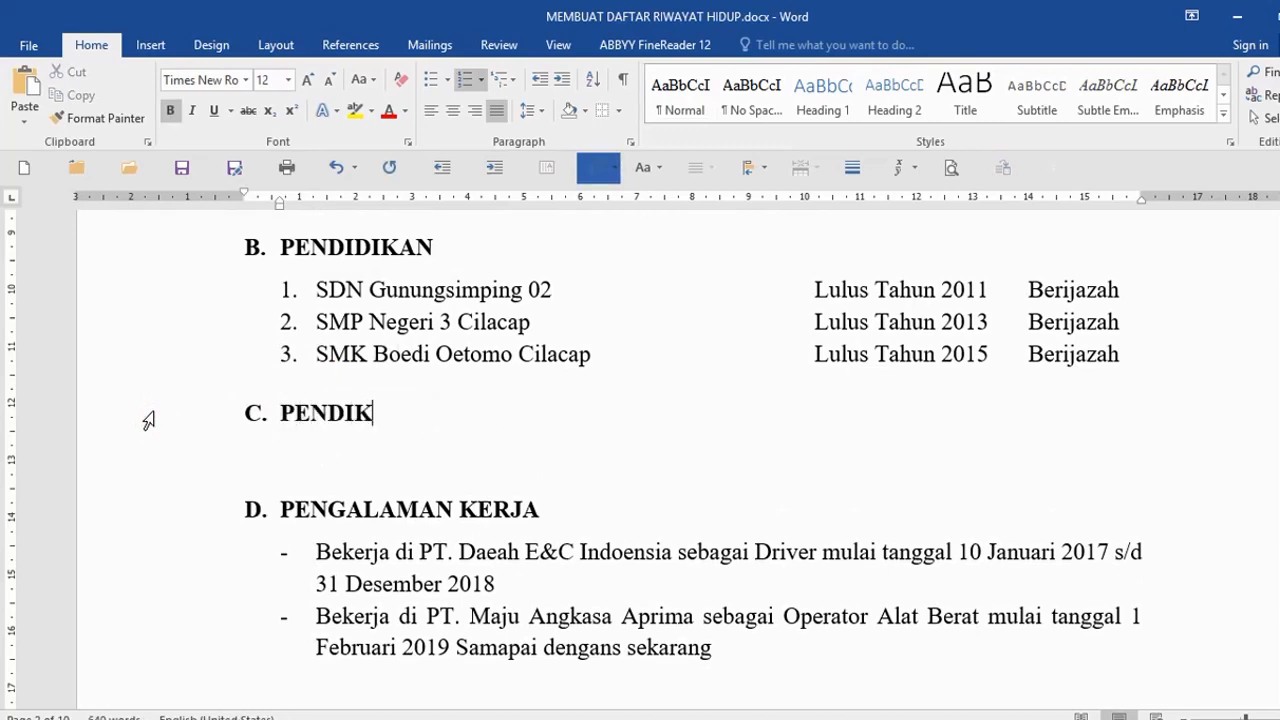
key("BackSpace")
type("DIKAN NON ")
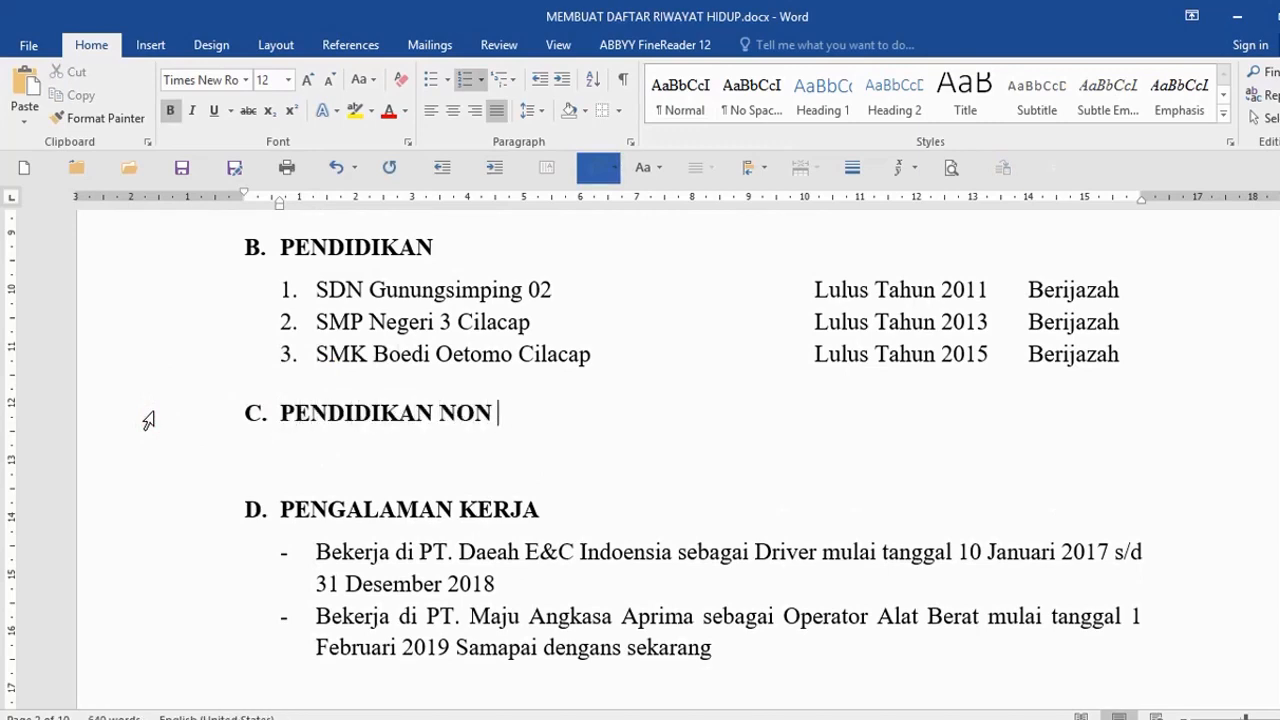
type("FORMAL")
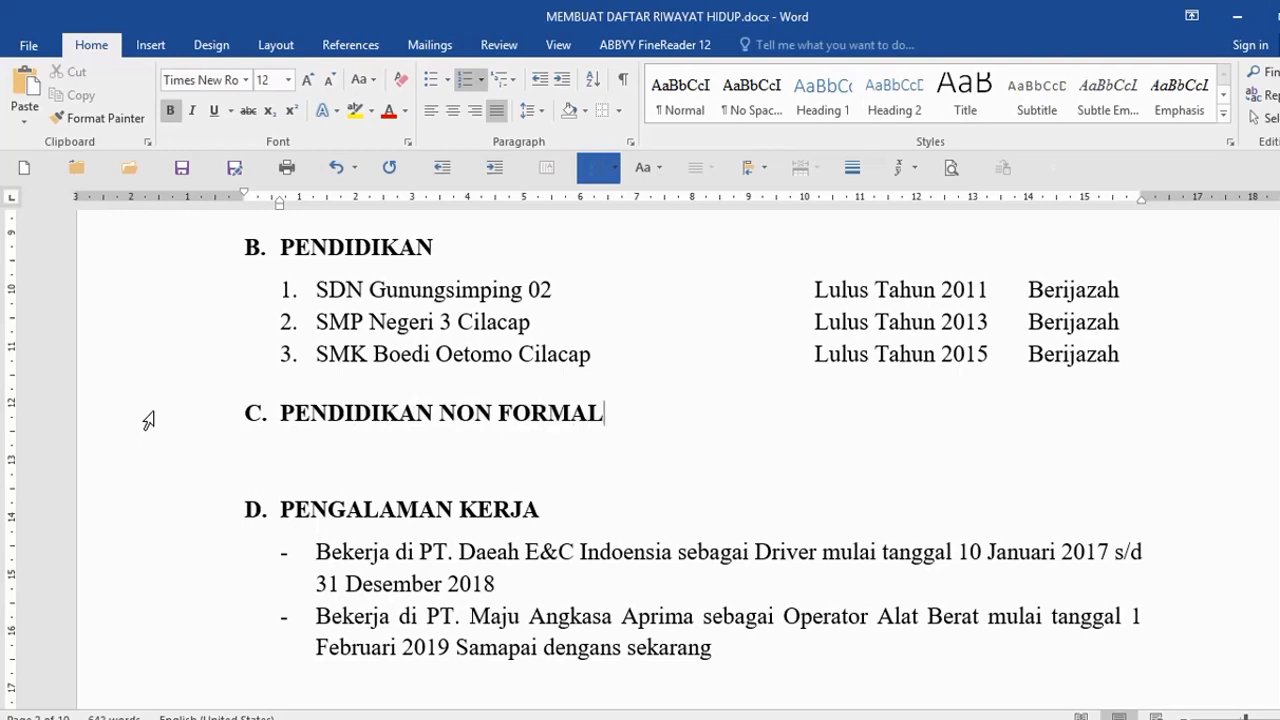
- List 'Kursus Komputer di LPK Jawa Abadi' and begin 'Kursus Administrasi di LPK Manunggal' as dash items
key("Return")
key("BackSpace")
type("-")
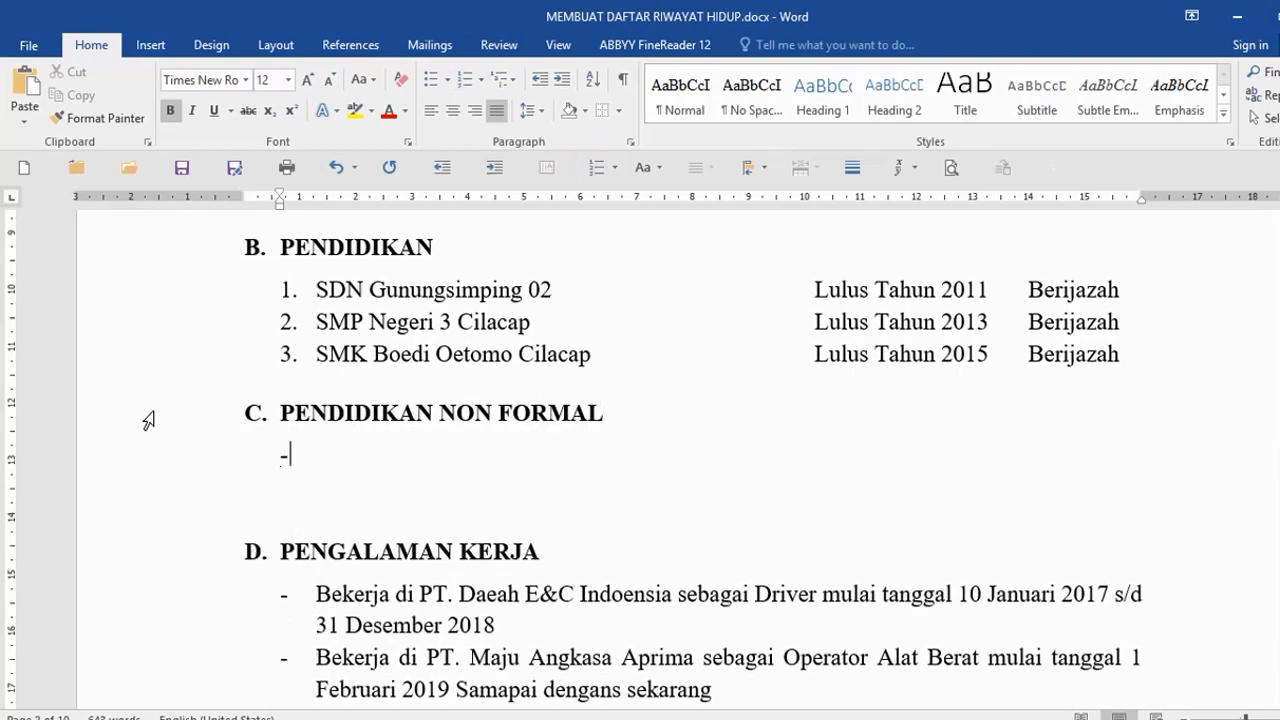
type(" Kursus Ko")
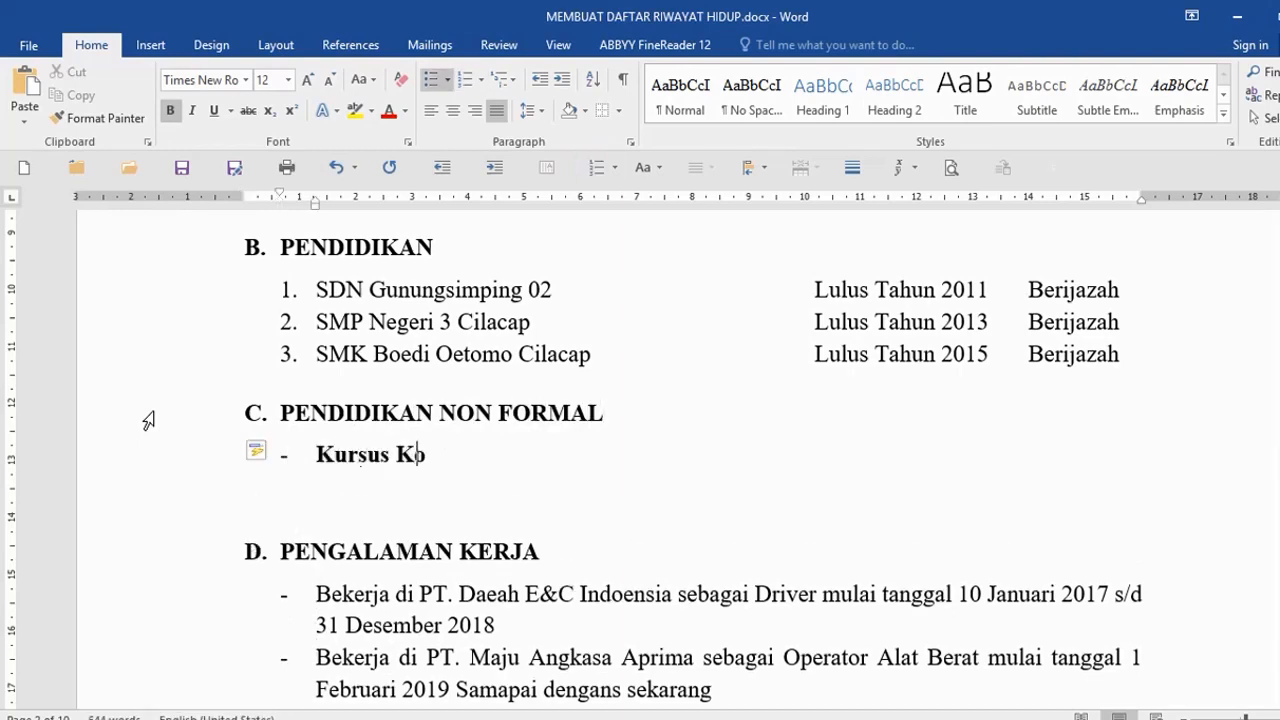
type("mputer di")
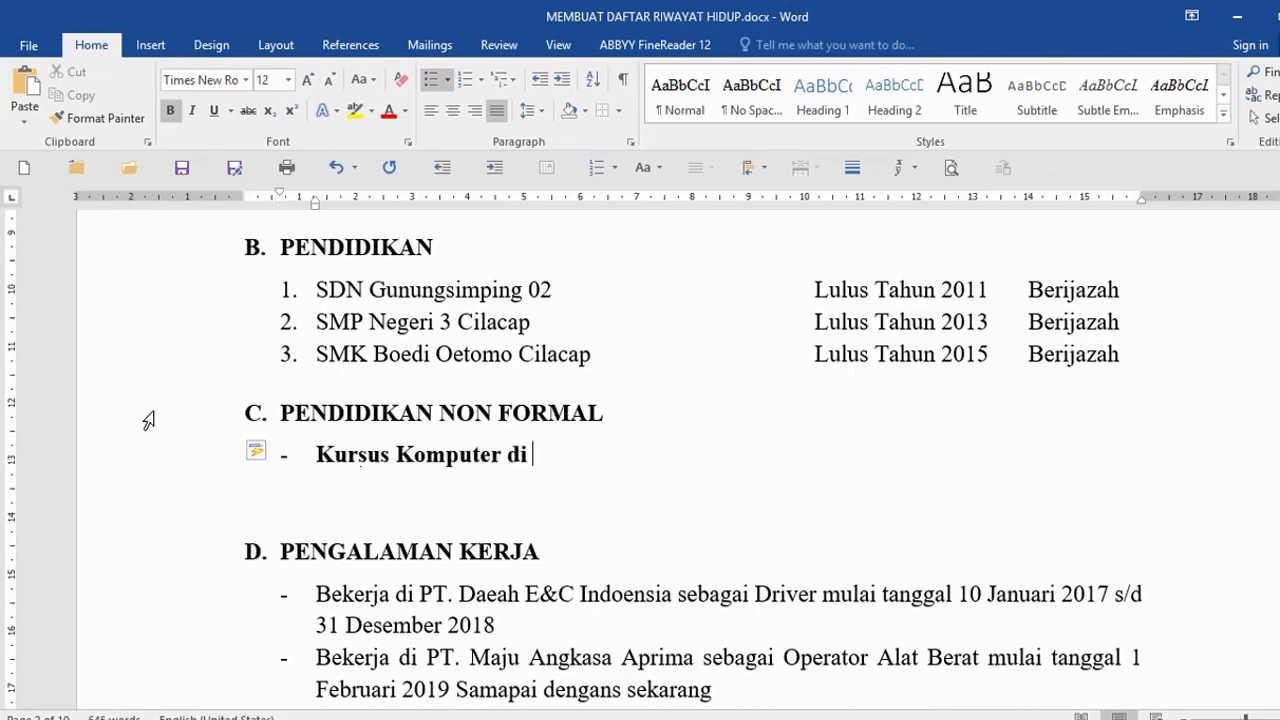
type(" LPK Jawa ")
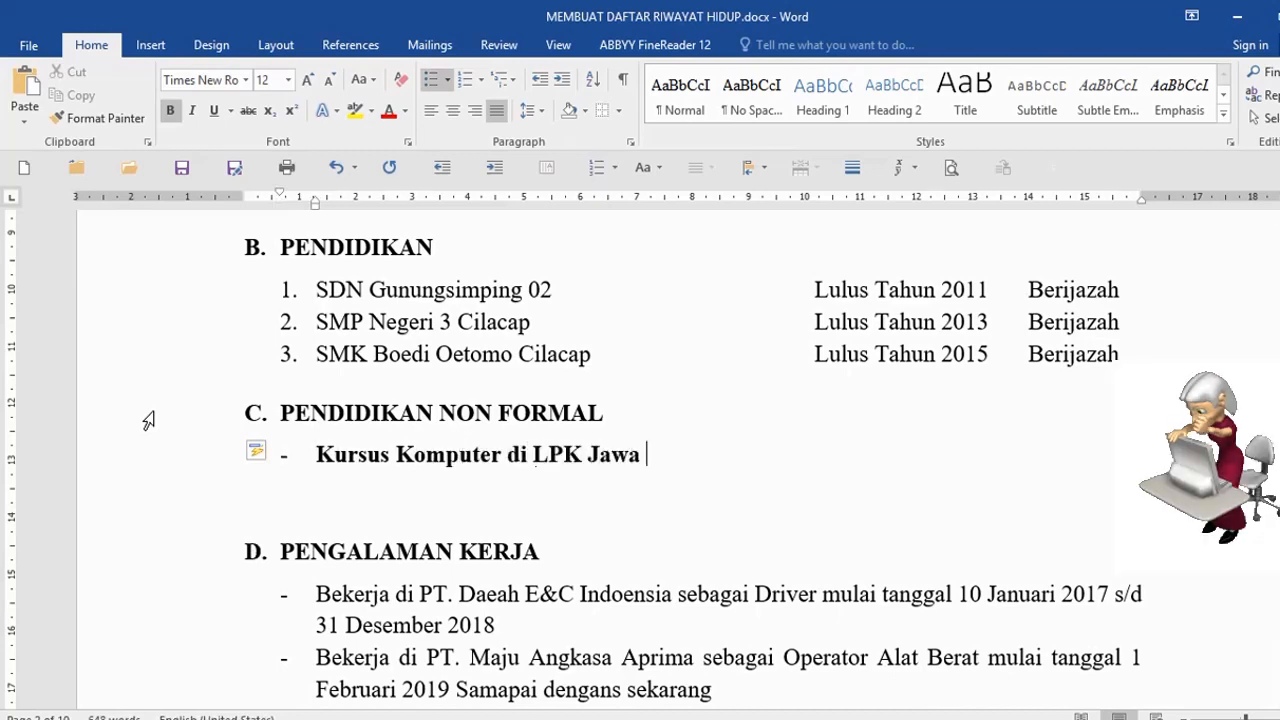
type("Abadi")
key("Return")
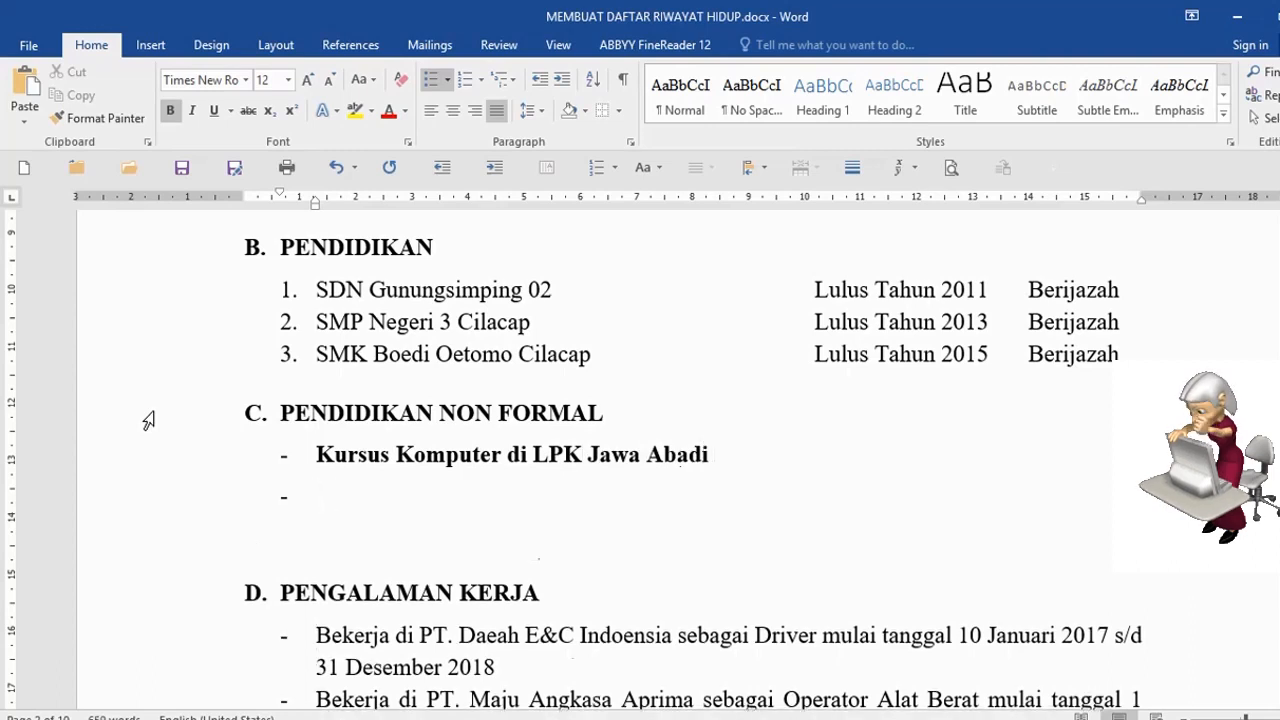
type("Kursus")
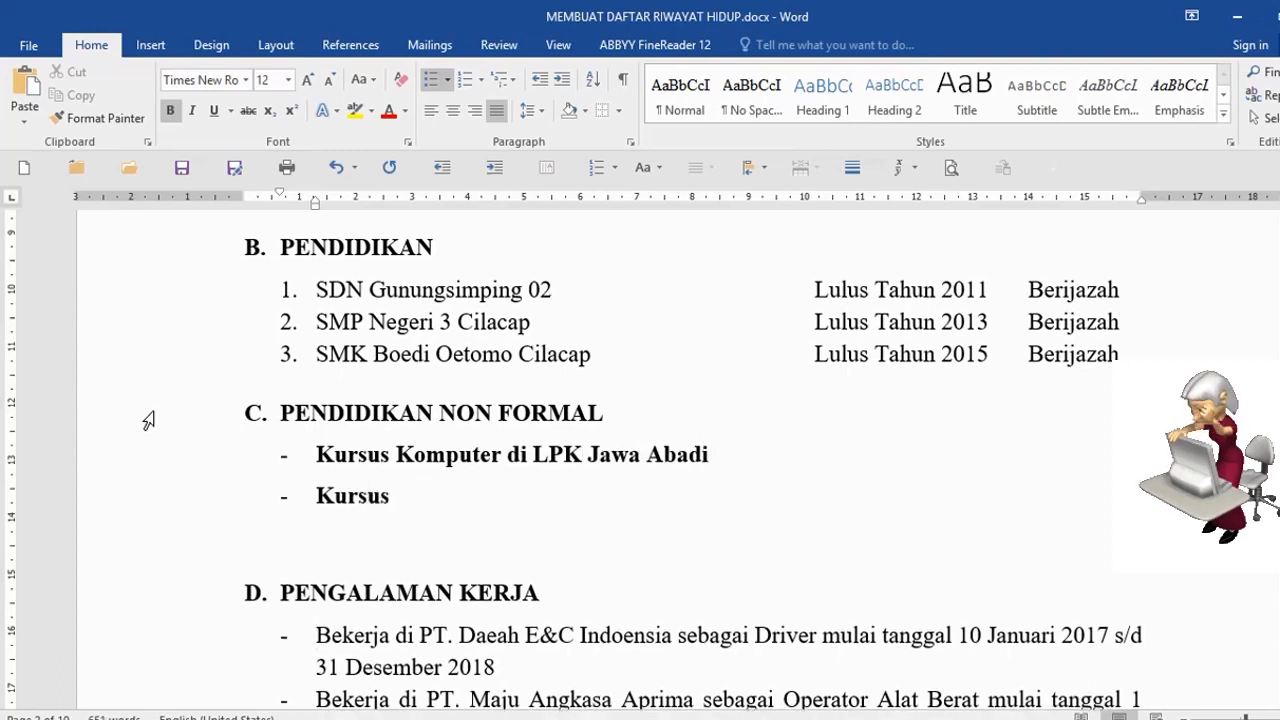
type(" Administra")
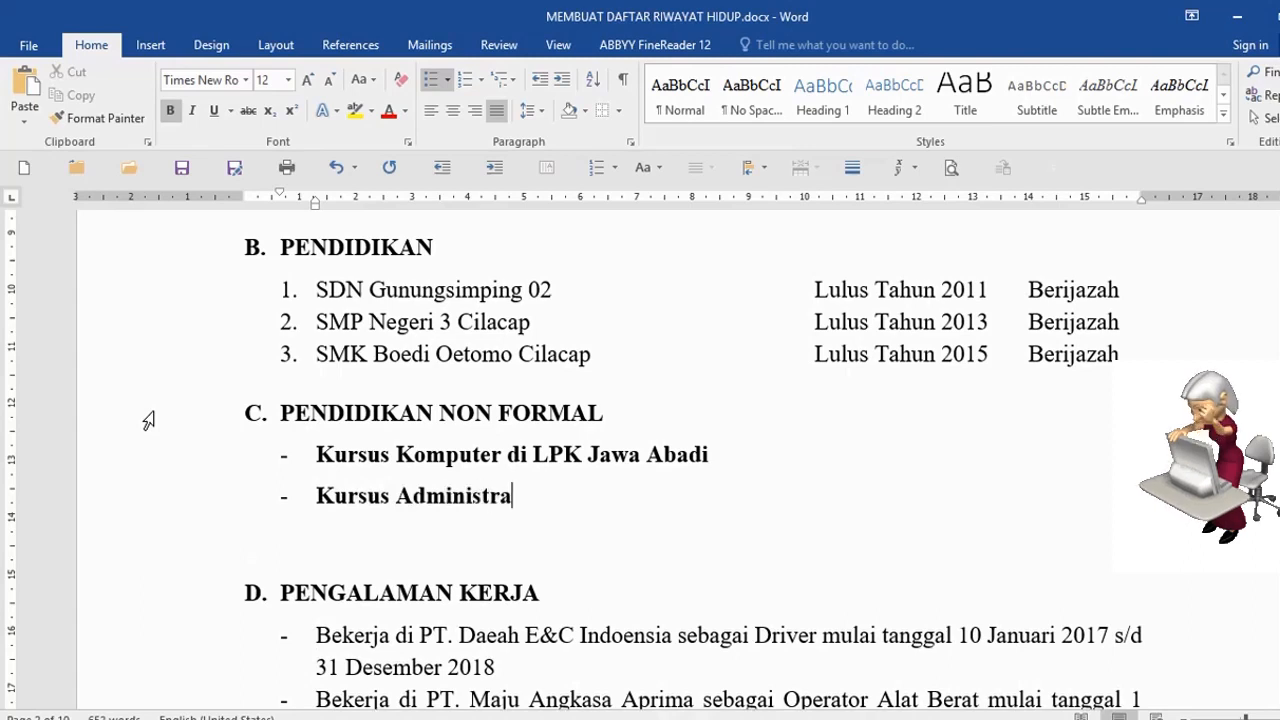
type("si D")
key("BackSpace")
type("di LPK")
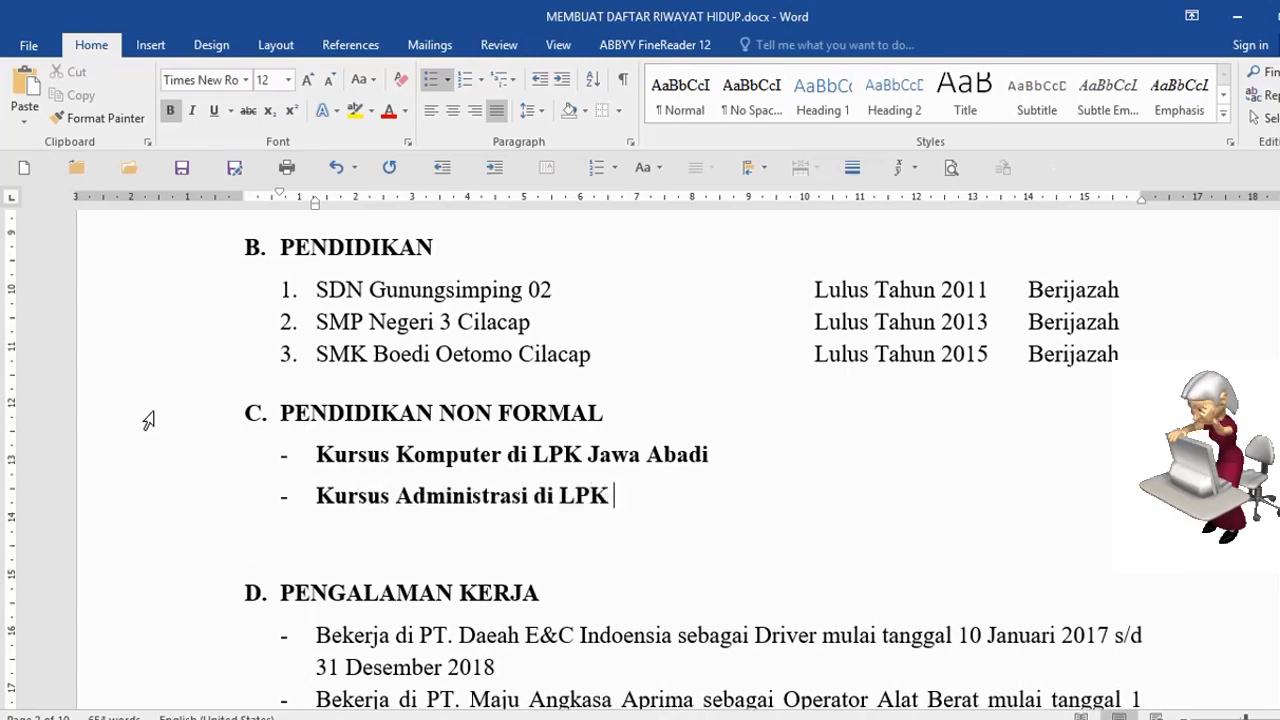
type(" Manung")
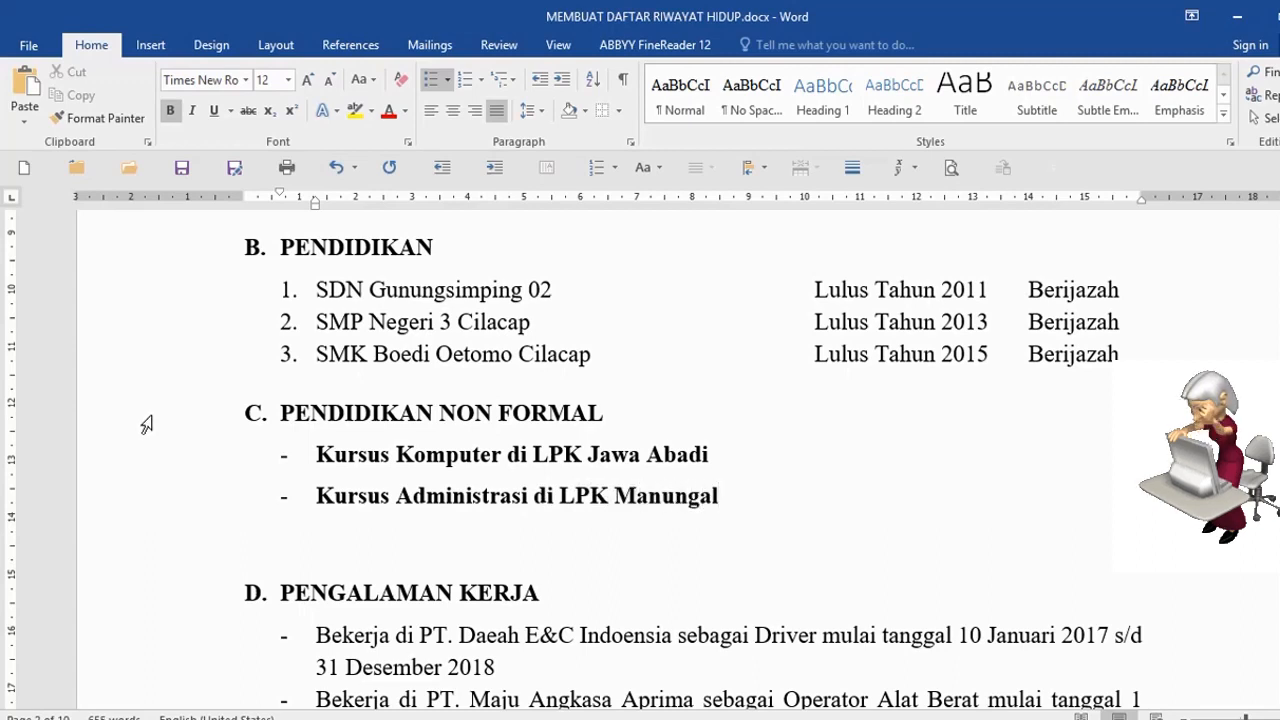
type("g")
- Unbold both Kursus lines and delete the extra blank line below the courses
left_click_drag(147, 461, 149, 493)
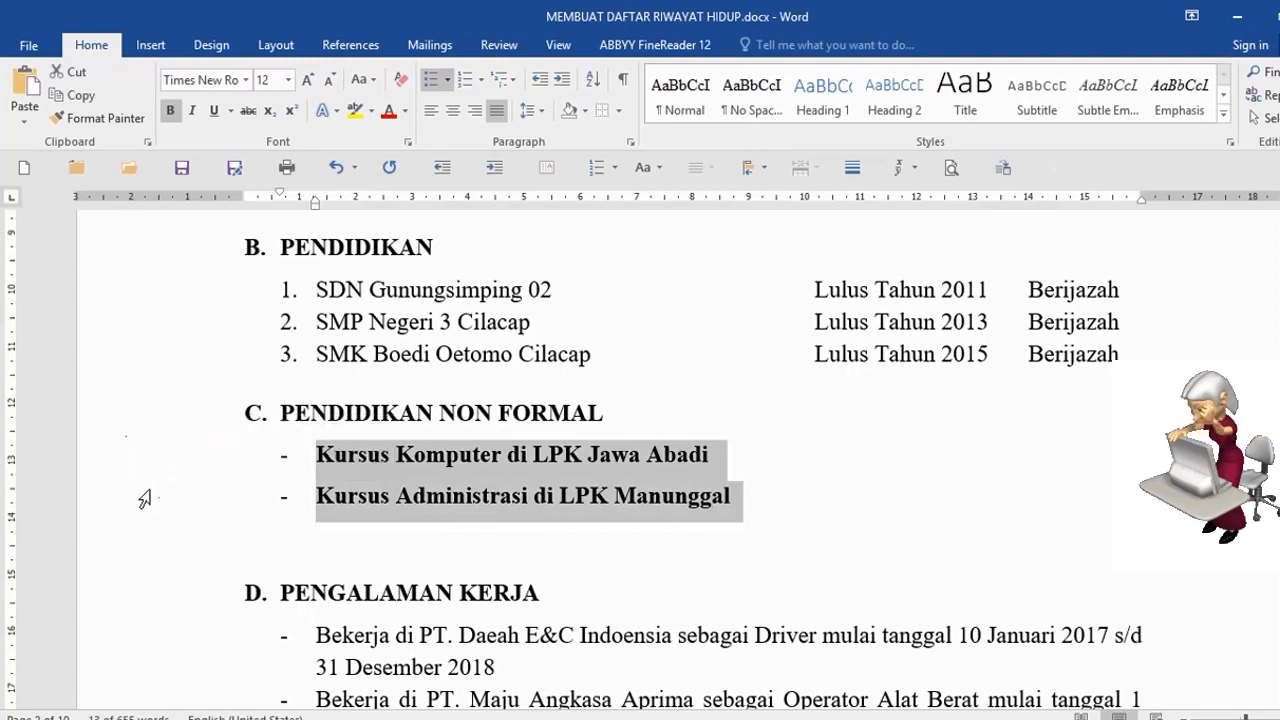
key("ctrl+b")
left_click(384, 466)
left_click(337, 412)
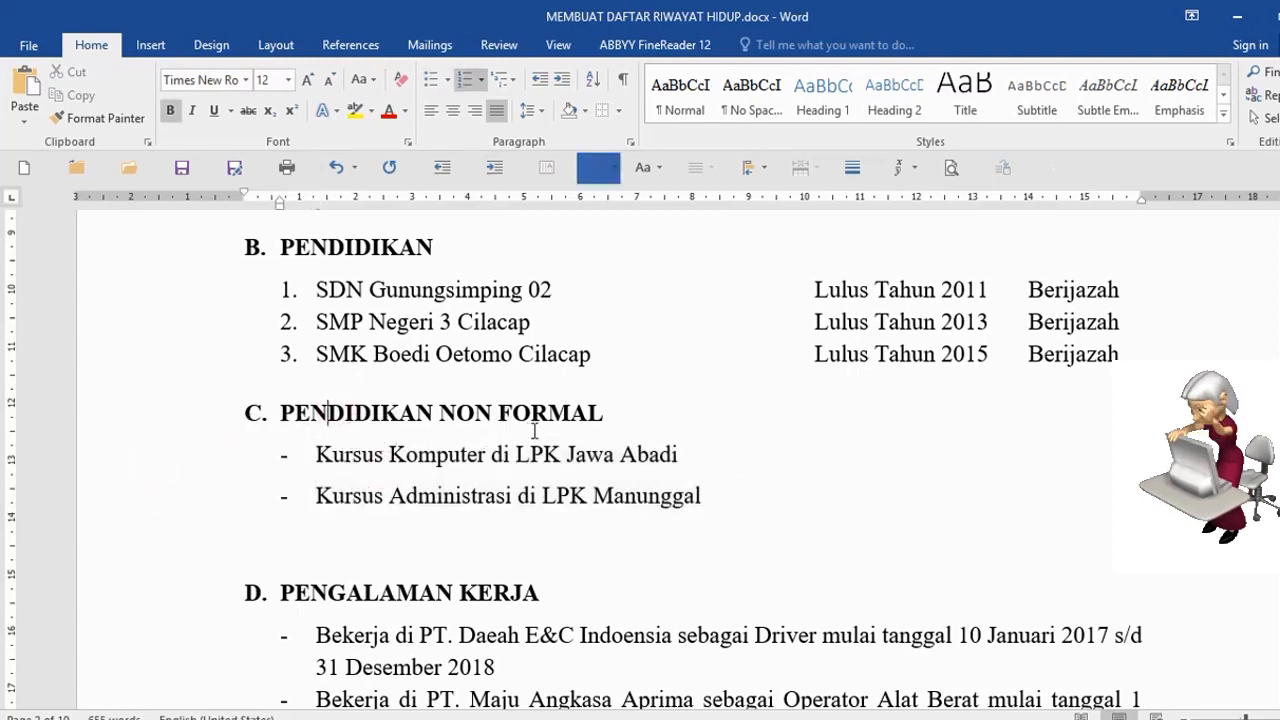
scroll(585, 440, "down", 2)
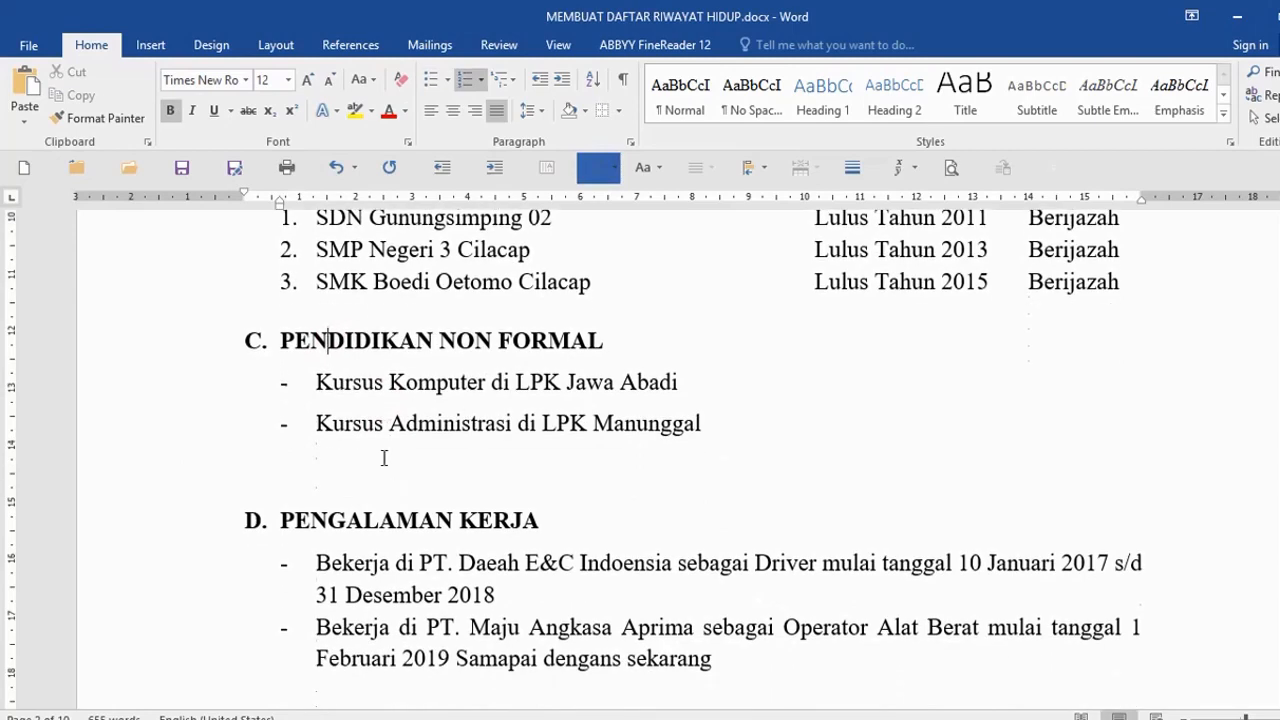
left_click(384, 458)
key("Delete")
- Go back up to the title area and select the DATA PRIBADI heading text
scroll(288, 457, "down", 2)
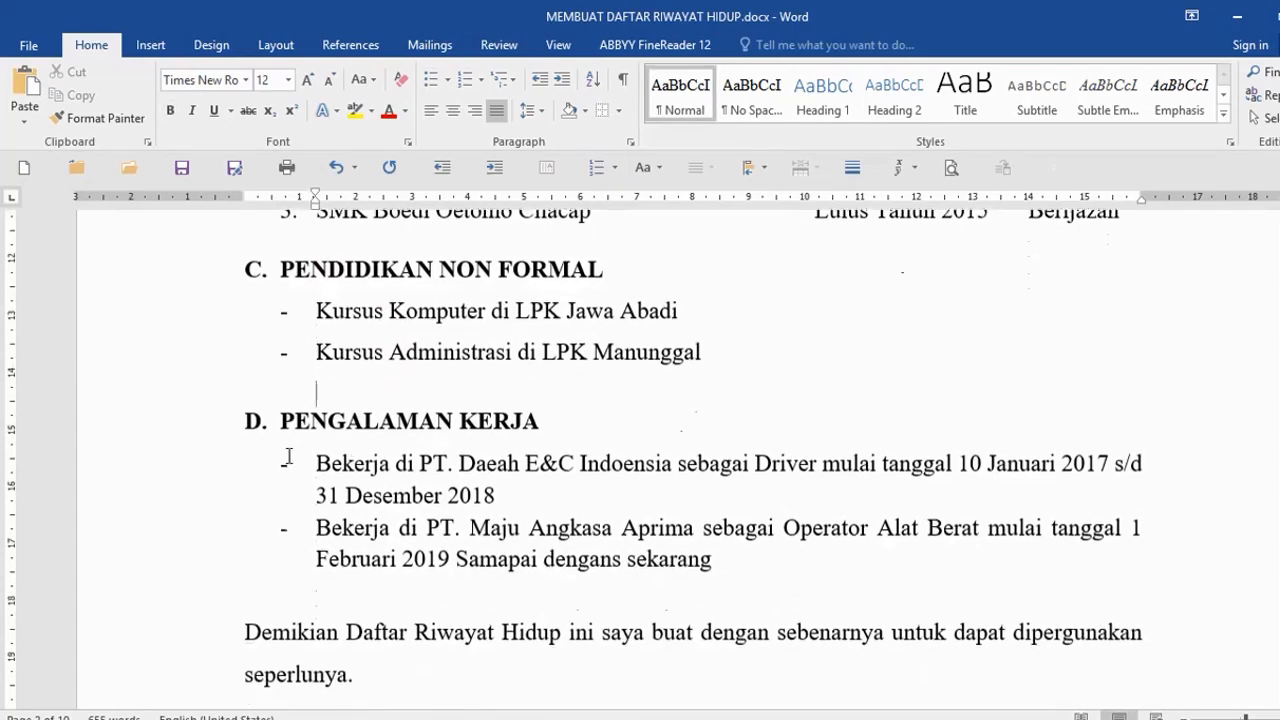
left_click(170, 428)
scroll(586, 529, "down", 4)
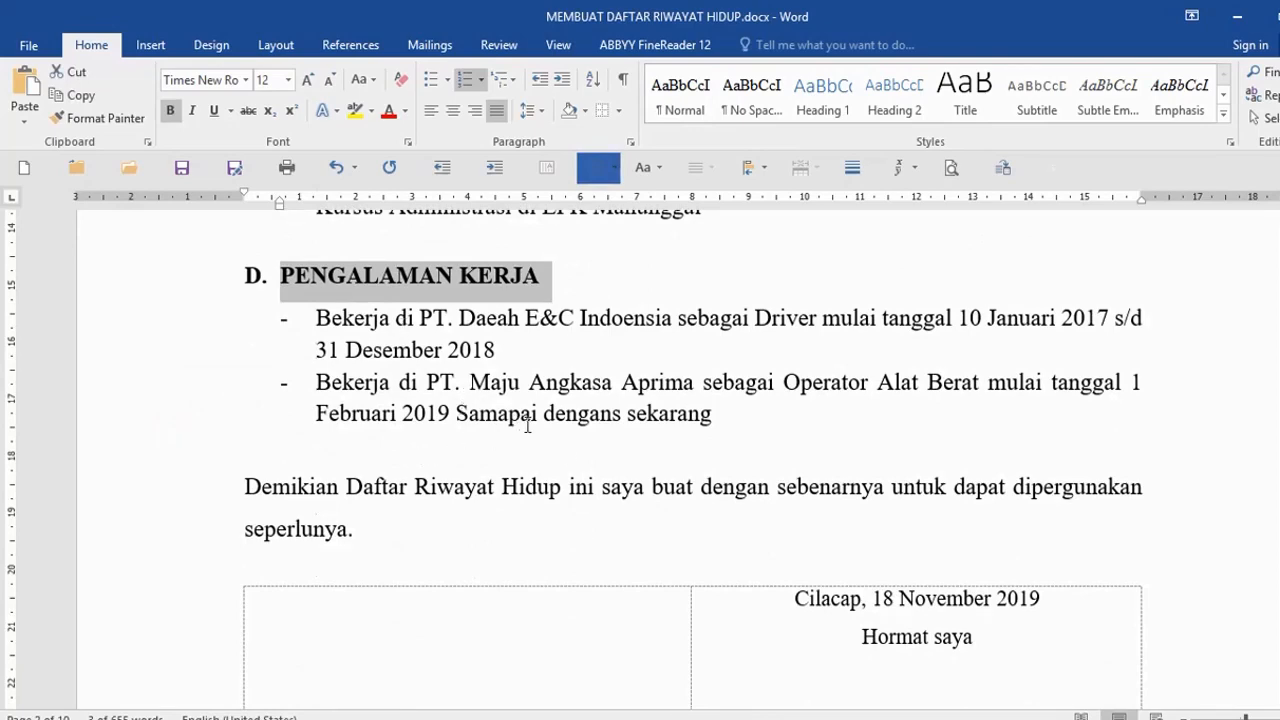
scroll(527, 425, "down", 6)
scroll(534, 474, "up", 20)
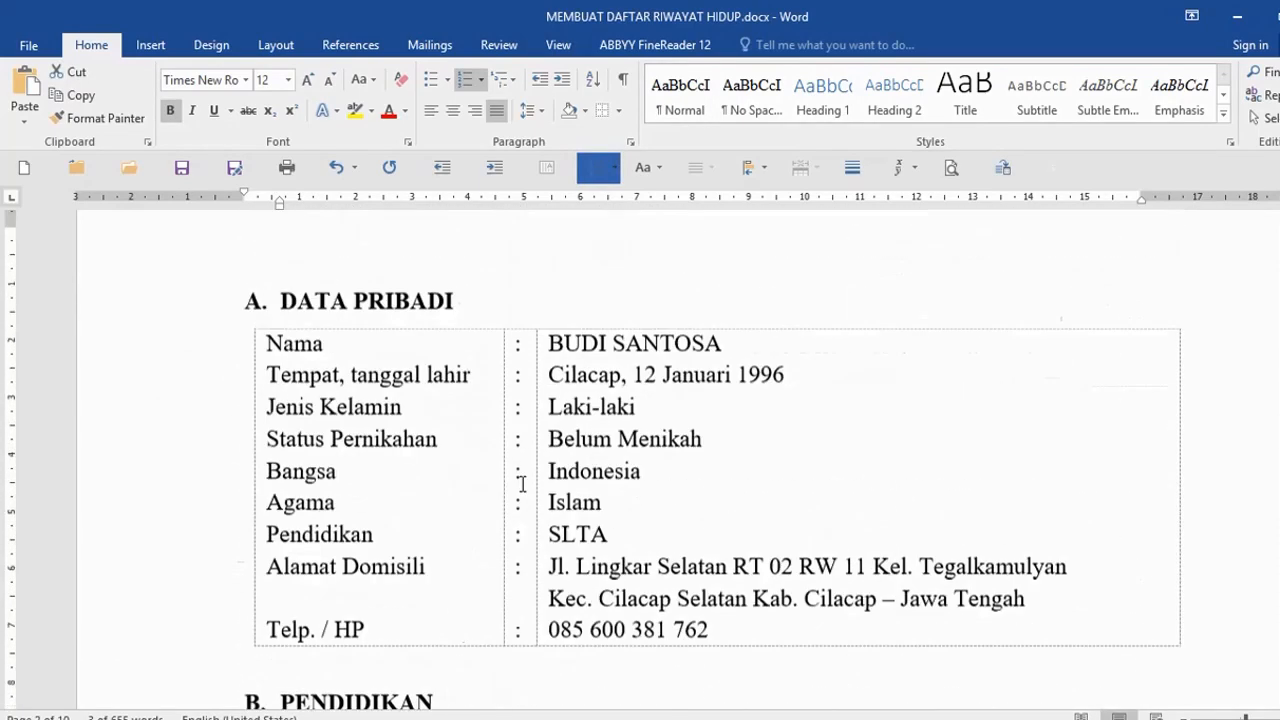
scroll(522, 484, "up", 5)
left_click(480, 451)
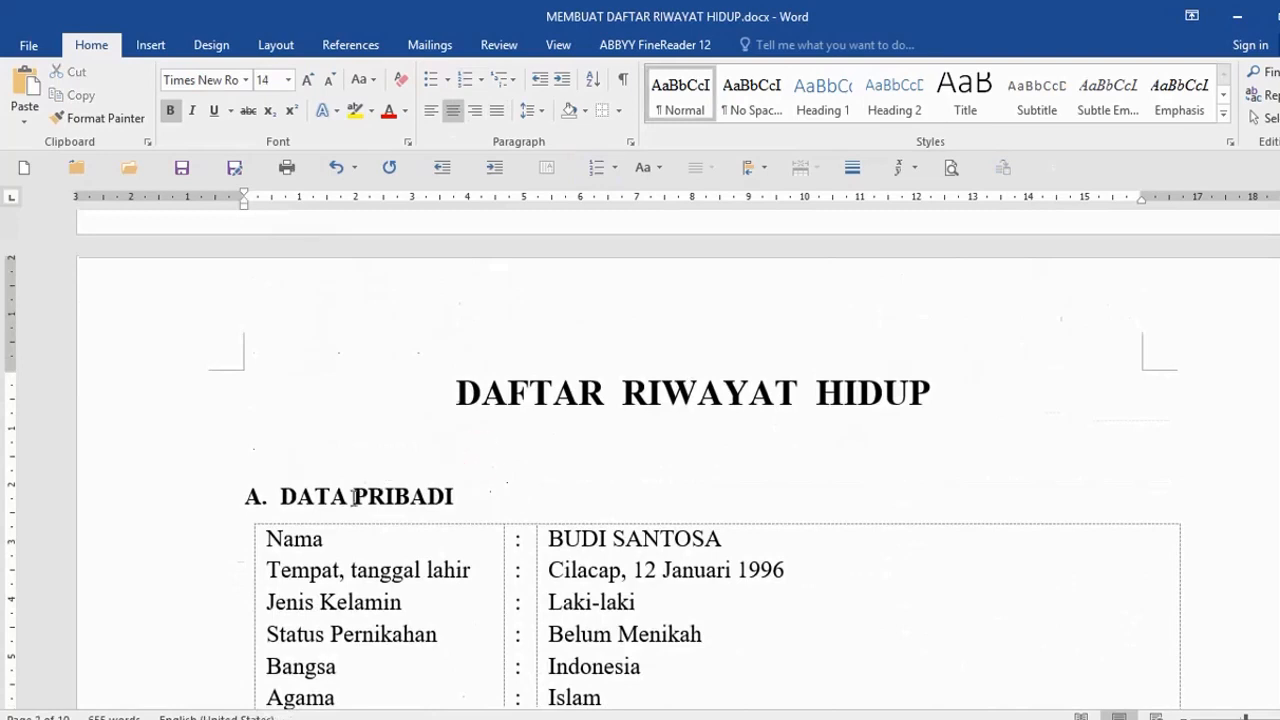
left_click(509, 489)
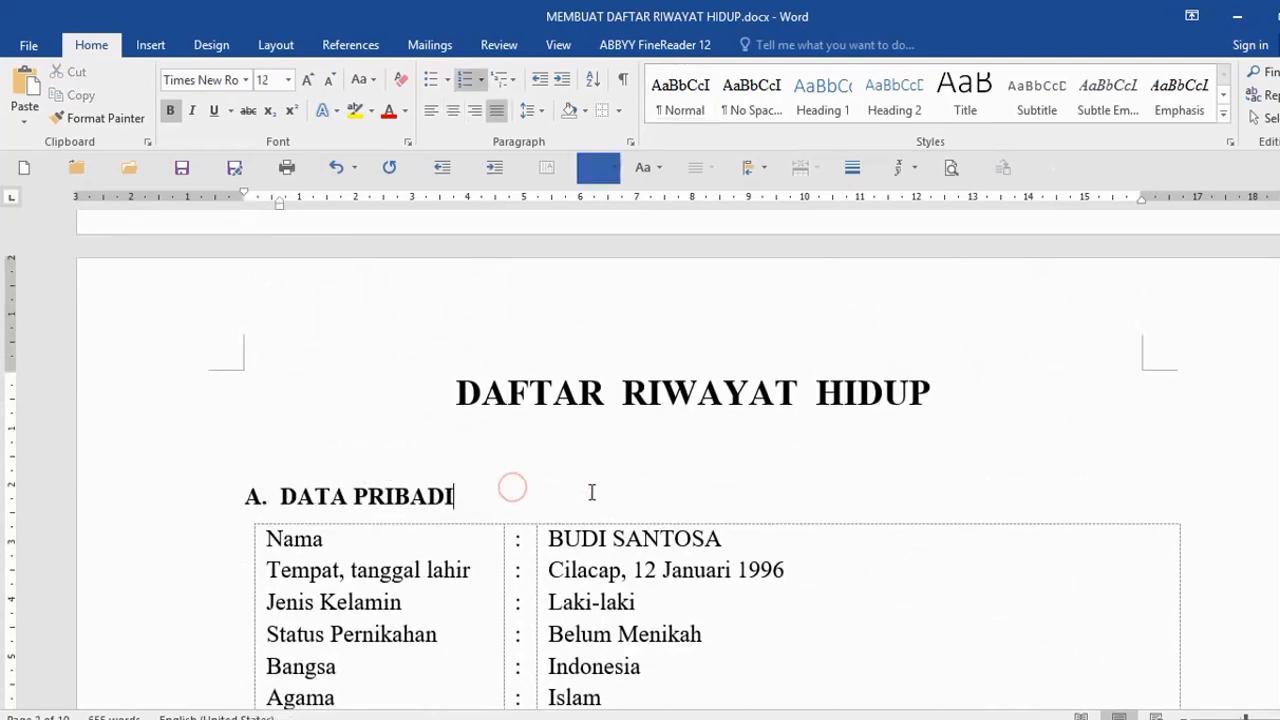
scroll(508, 495, "down", 1)
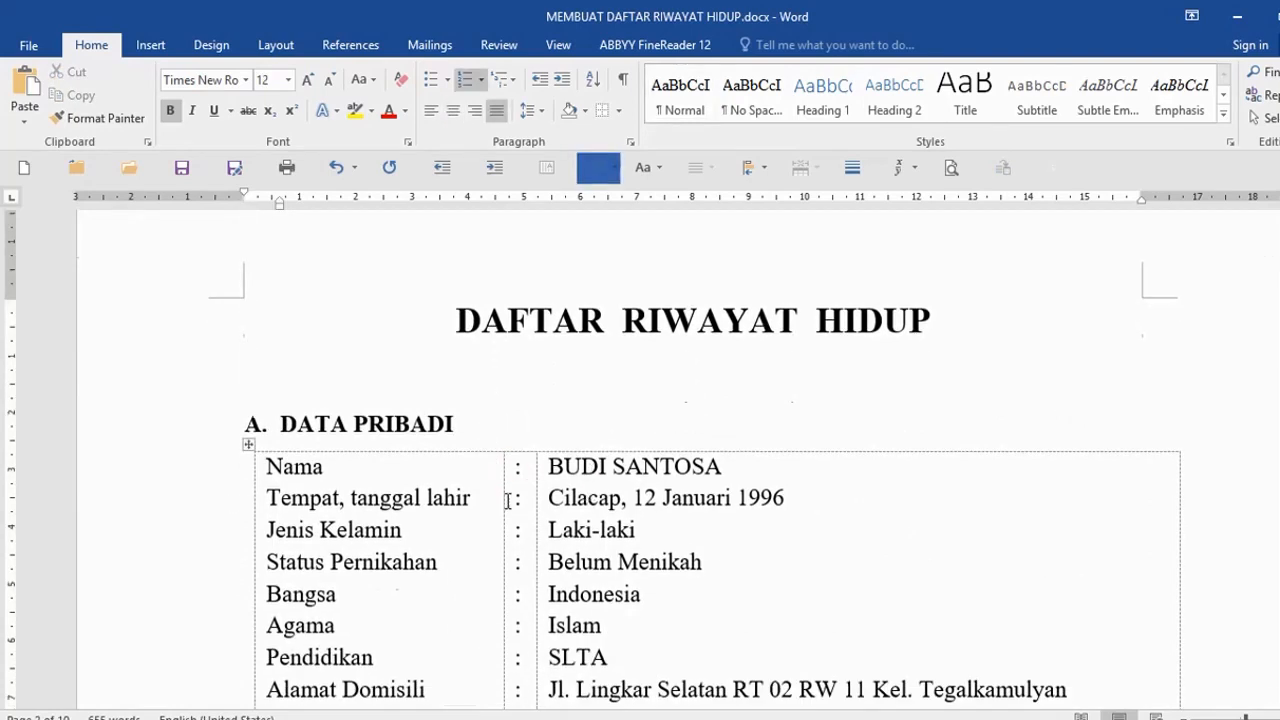
left_click(171, 426)
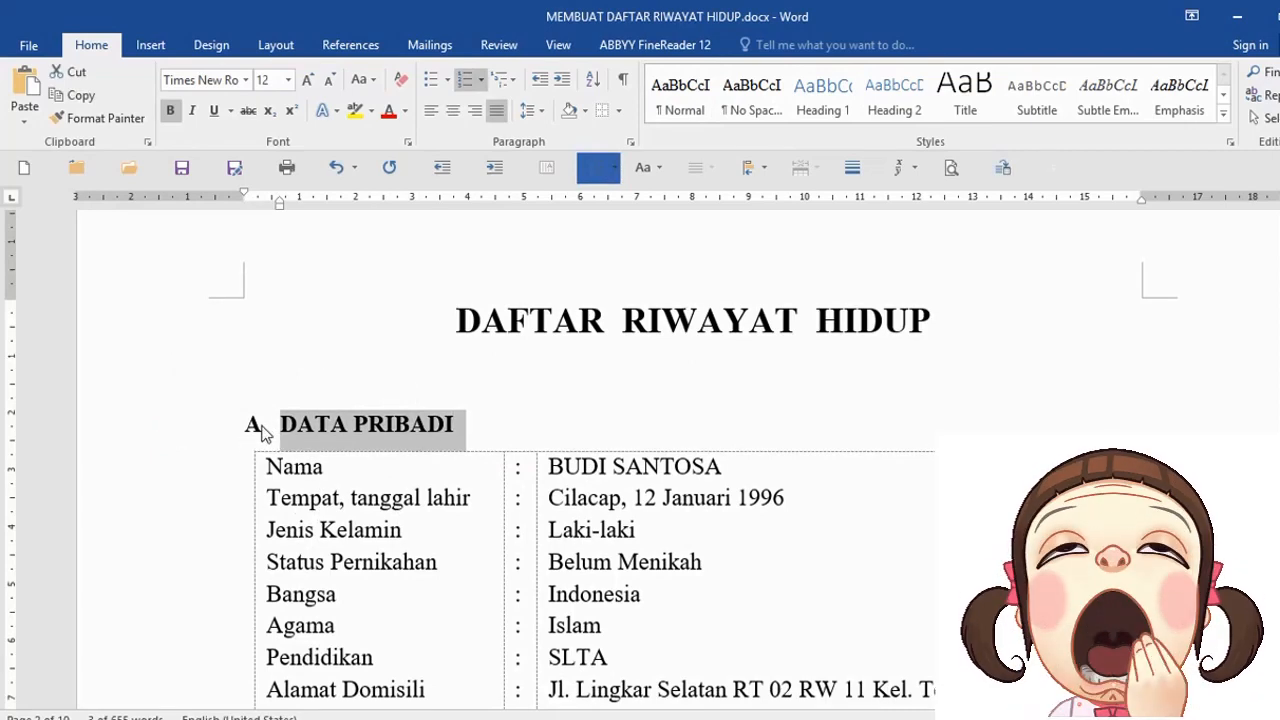
- Justify the blank line under the title, add 'A. DATA PRIBADI', and start a new B. item
left_click(329, 375)
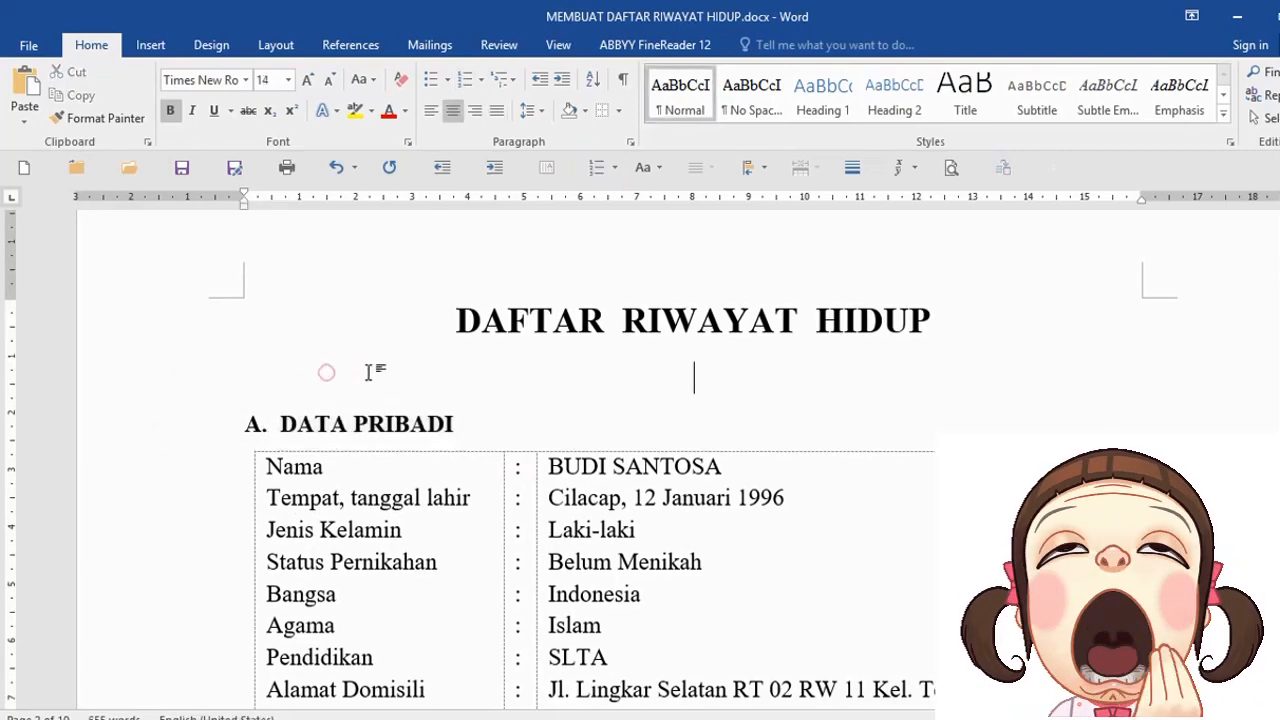
key("ctrl+j")
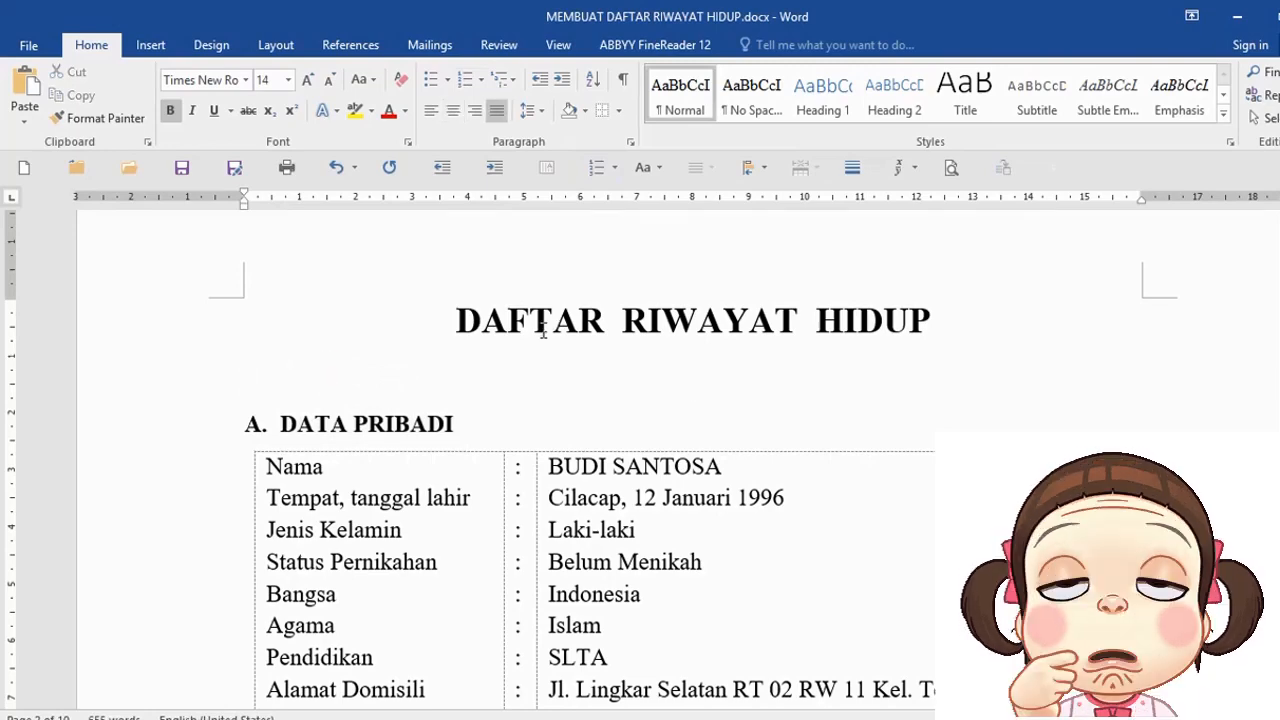
key("Return")
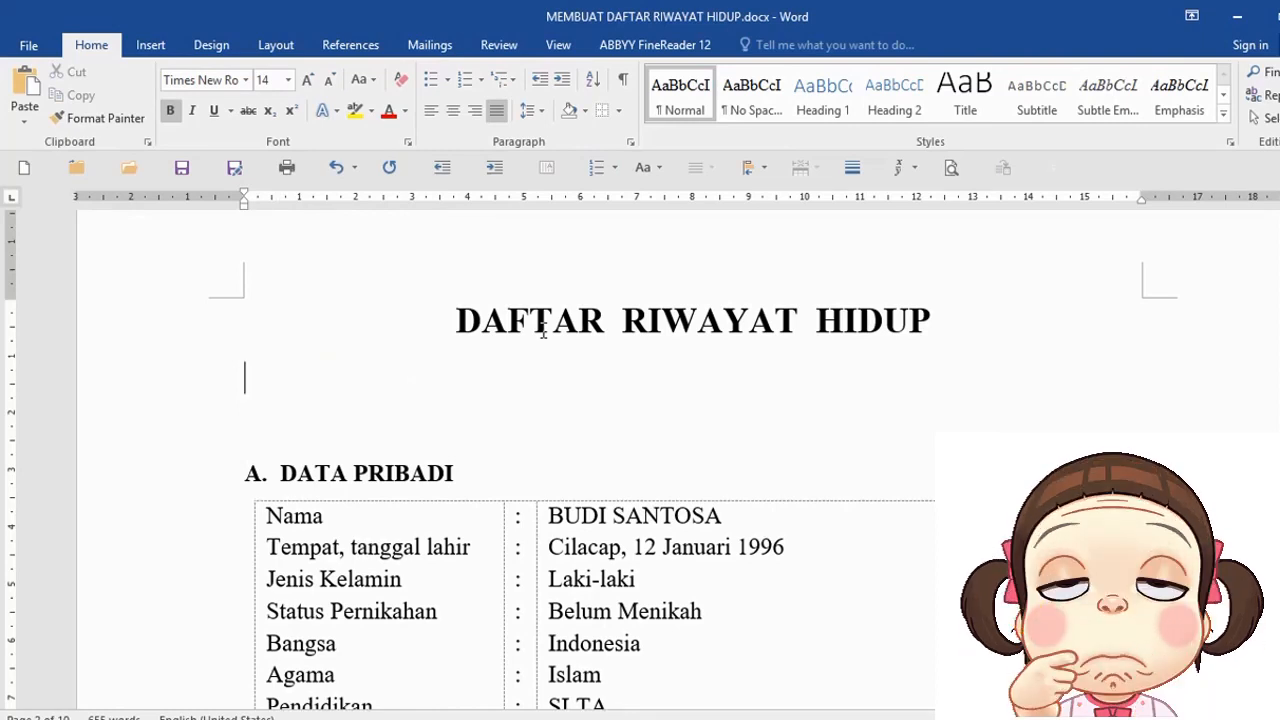
type("A.")
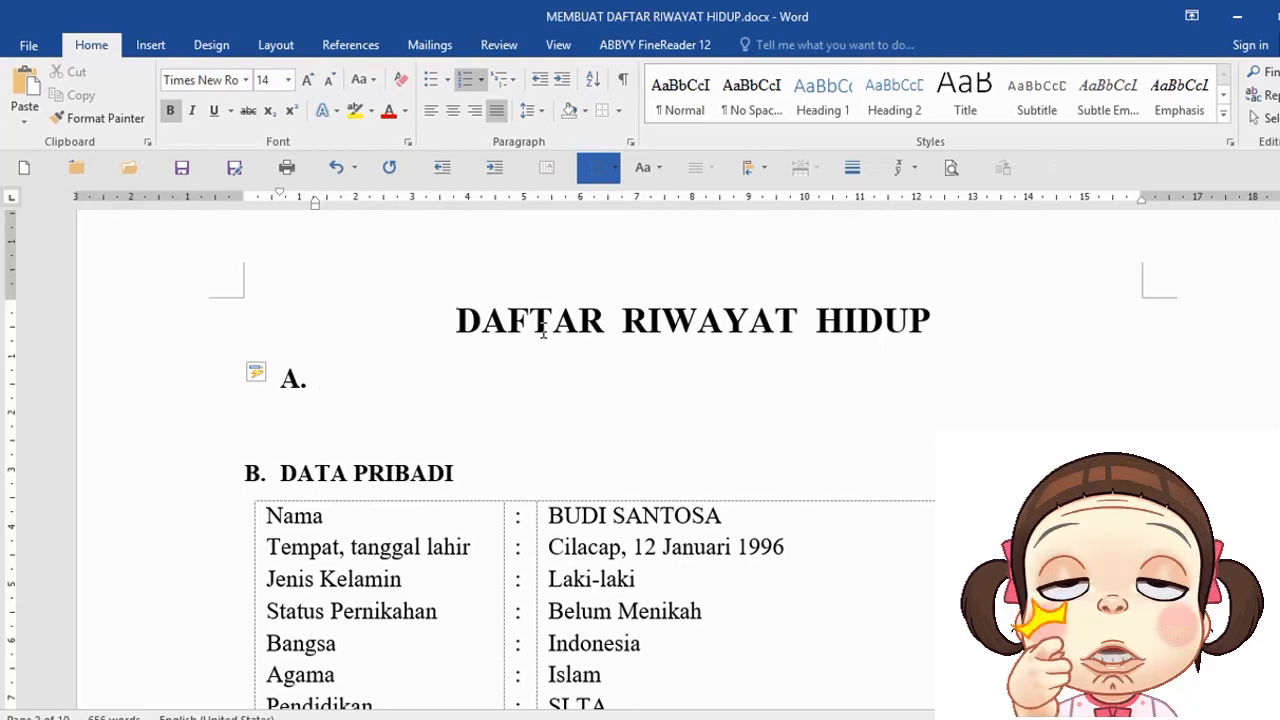
type("DATA P")
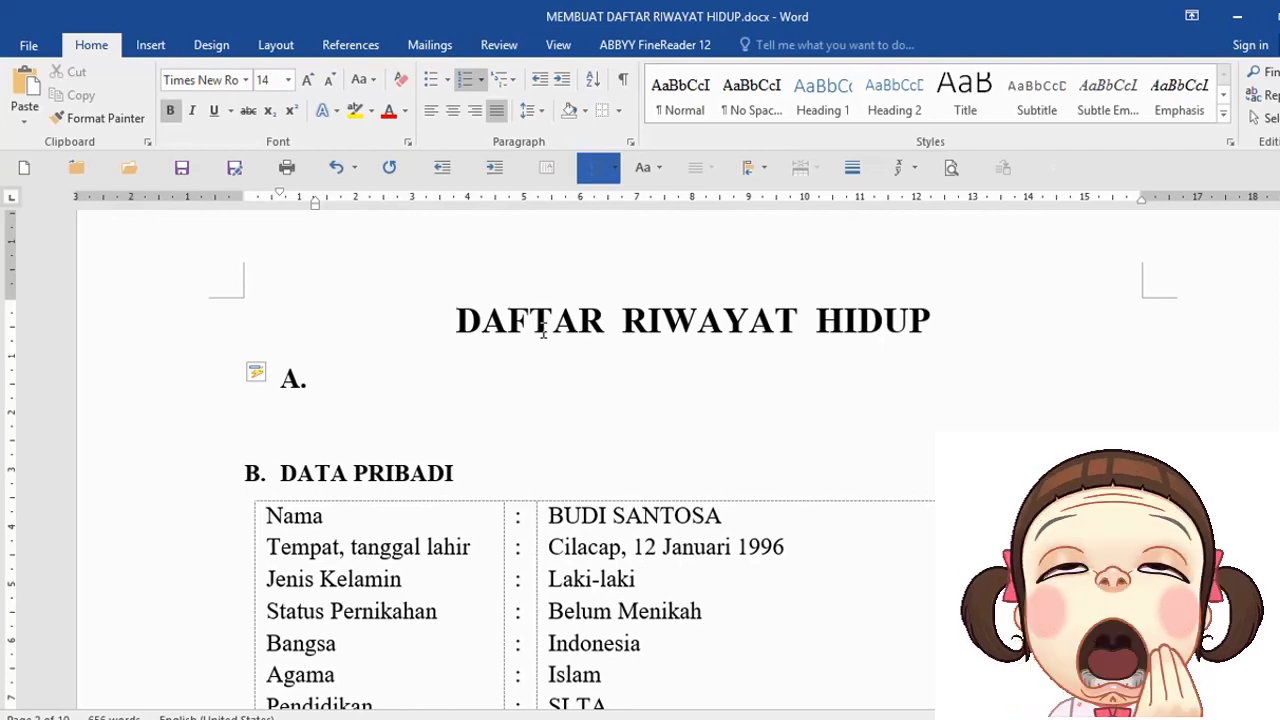
type("RIBADI")
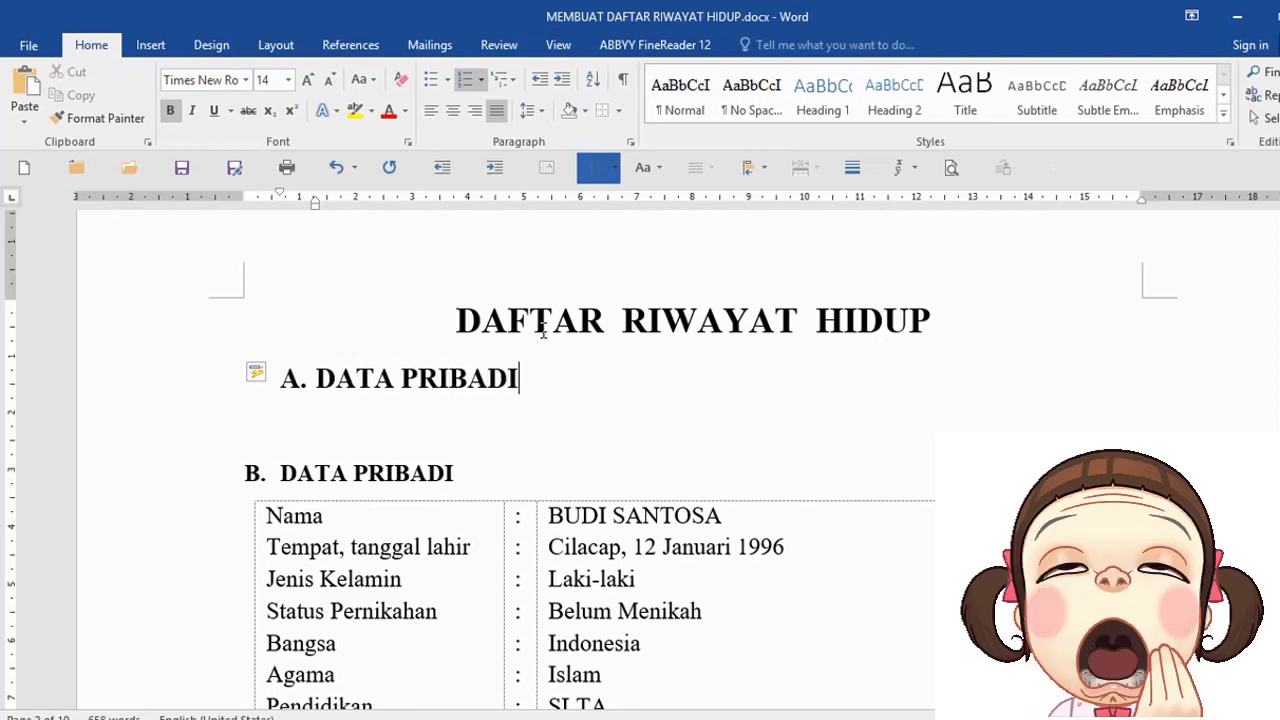
key("Return")
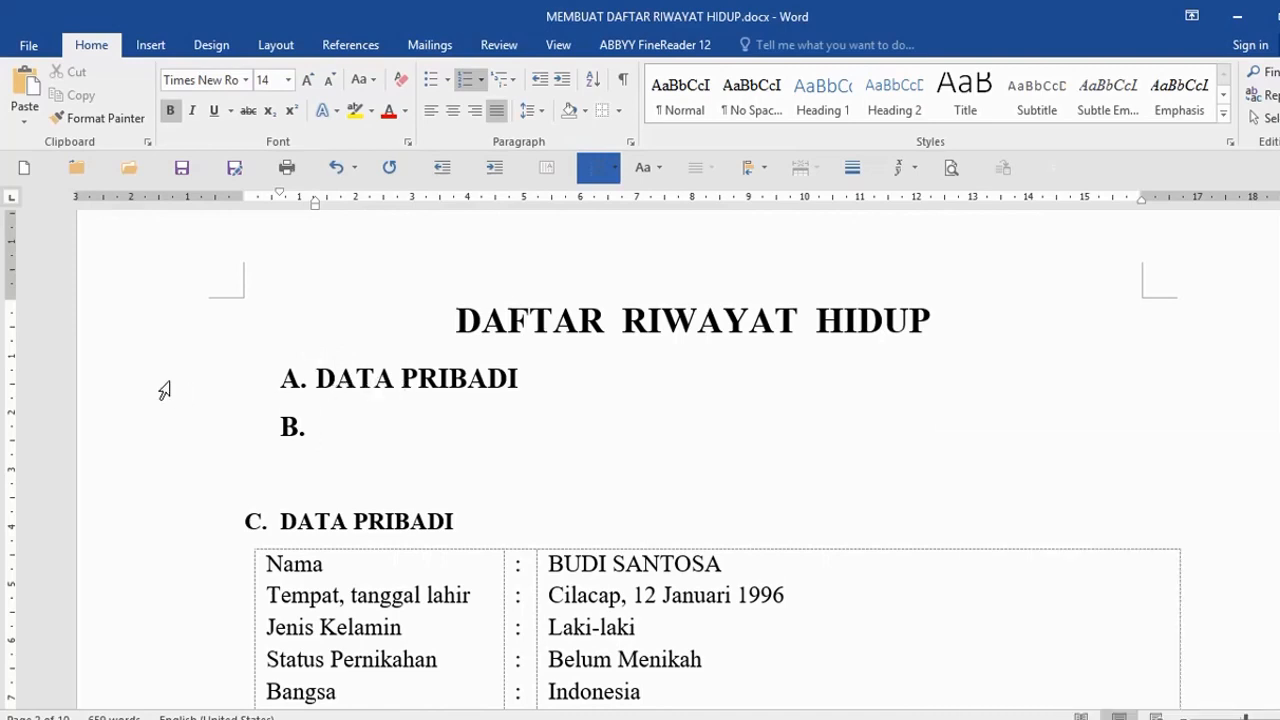
- Select the new A. and B. list lines and try Decrease and Increase Indent on them
left_click_drag(163, 378, 163, 423)
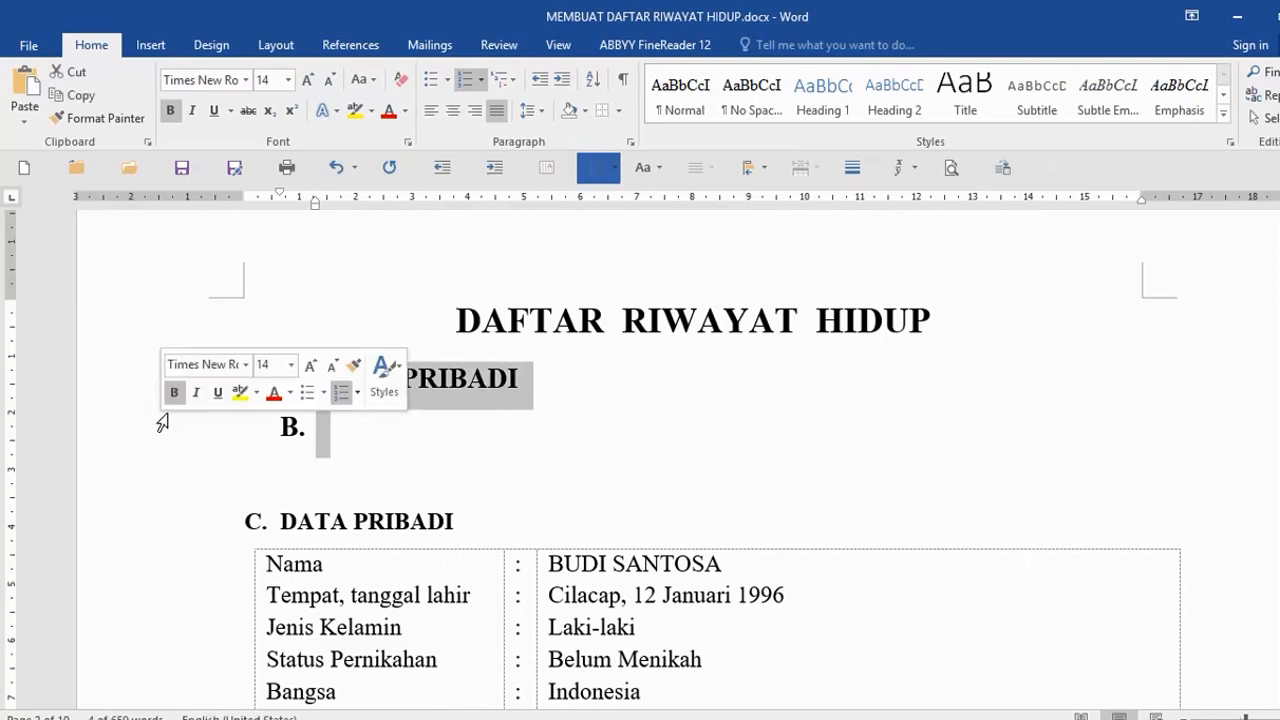
left_click(434, 469)
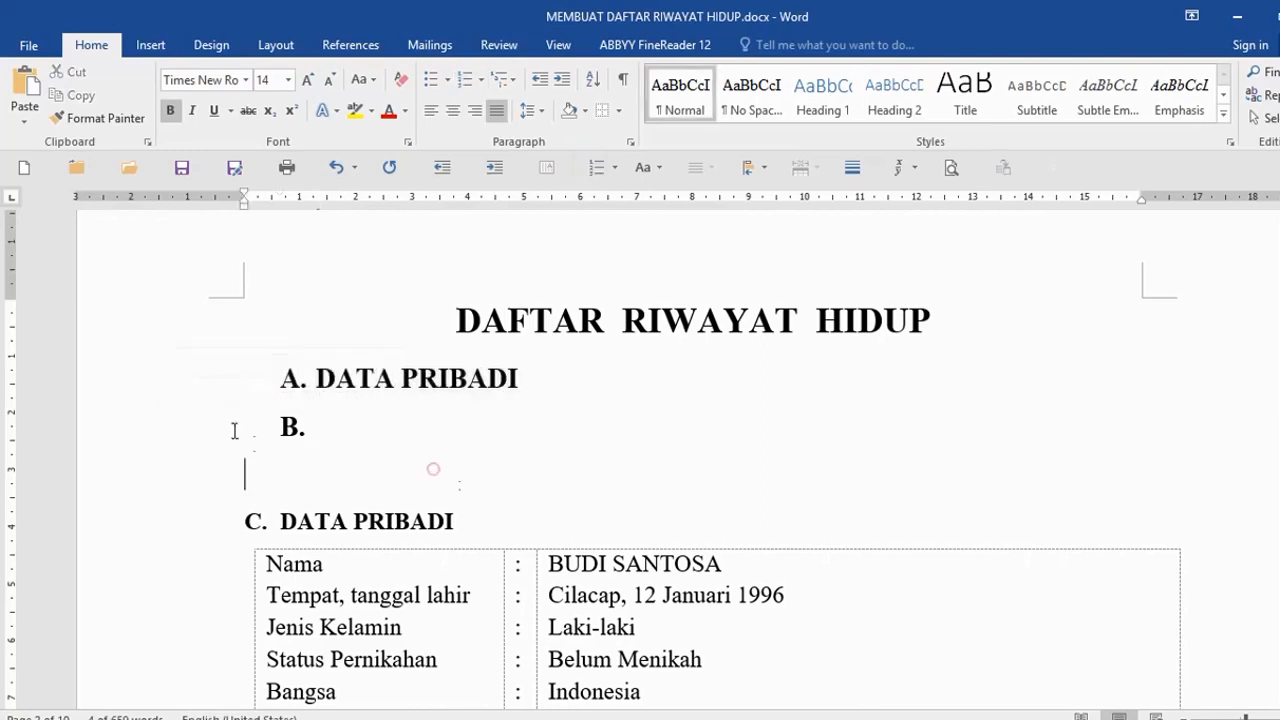
left_click_drag(210, 389, 207, 426)
left_click(432, 469)
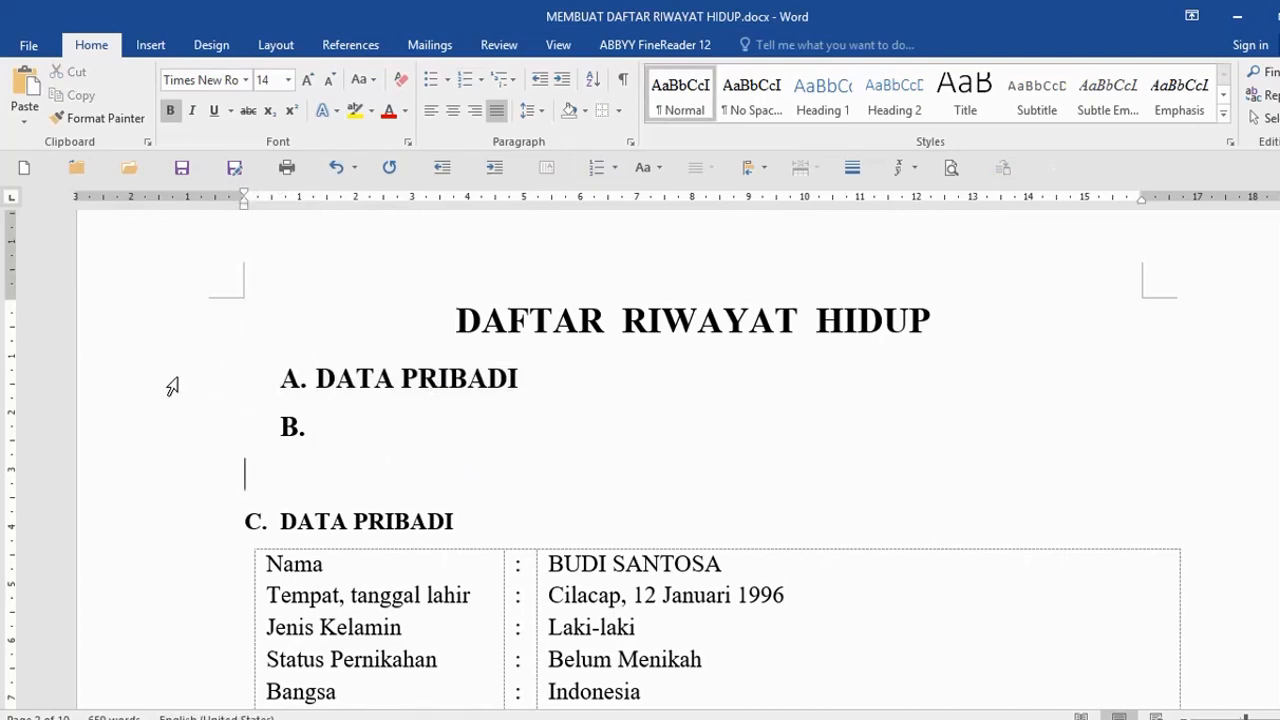
left_click_drag(177, 378, 166, 426)
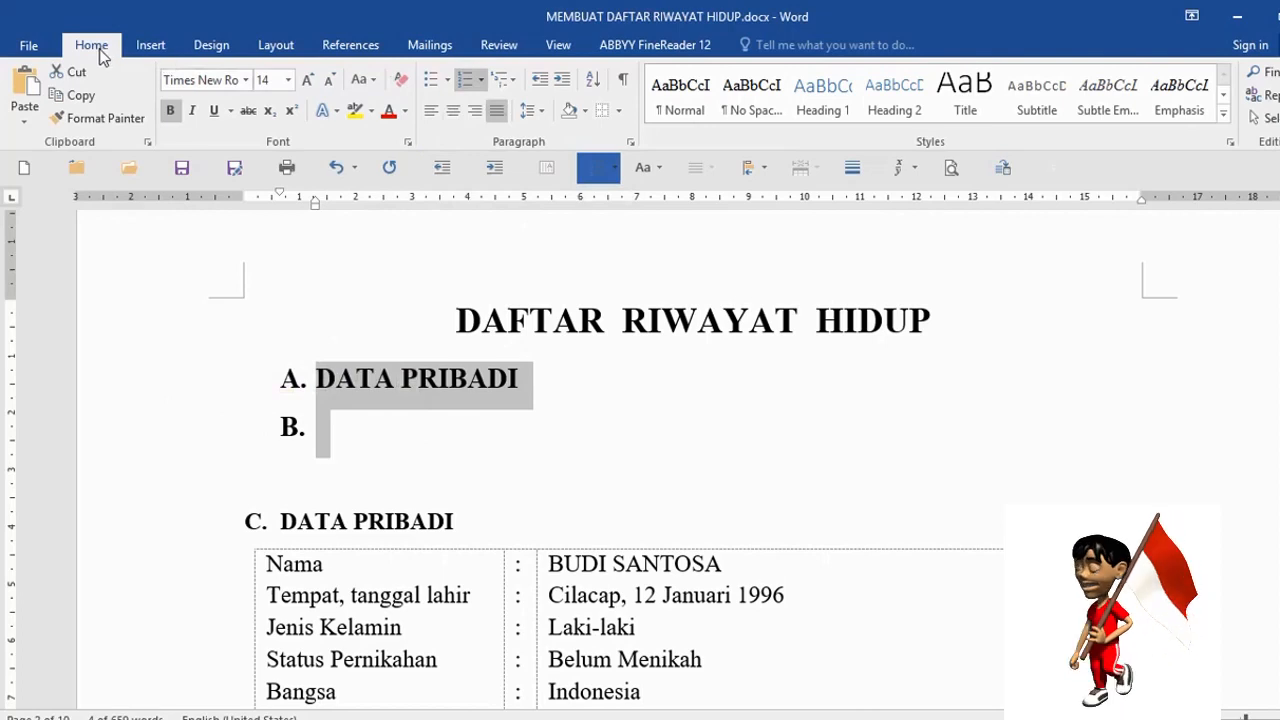
left_click(538, 81)
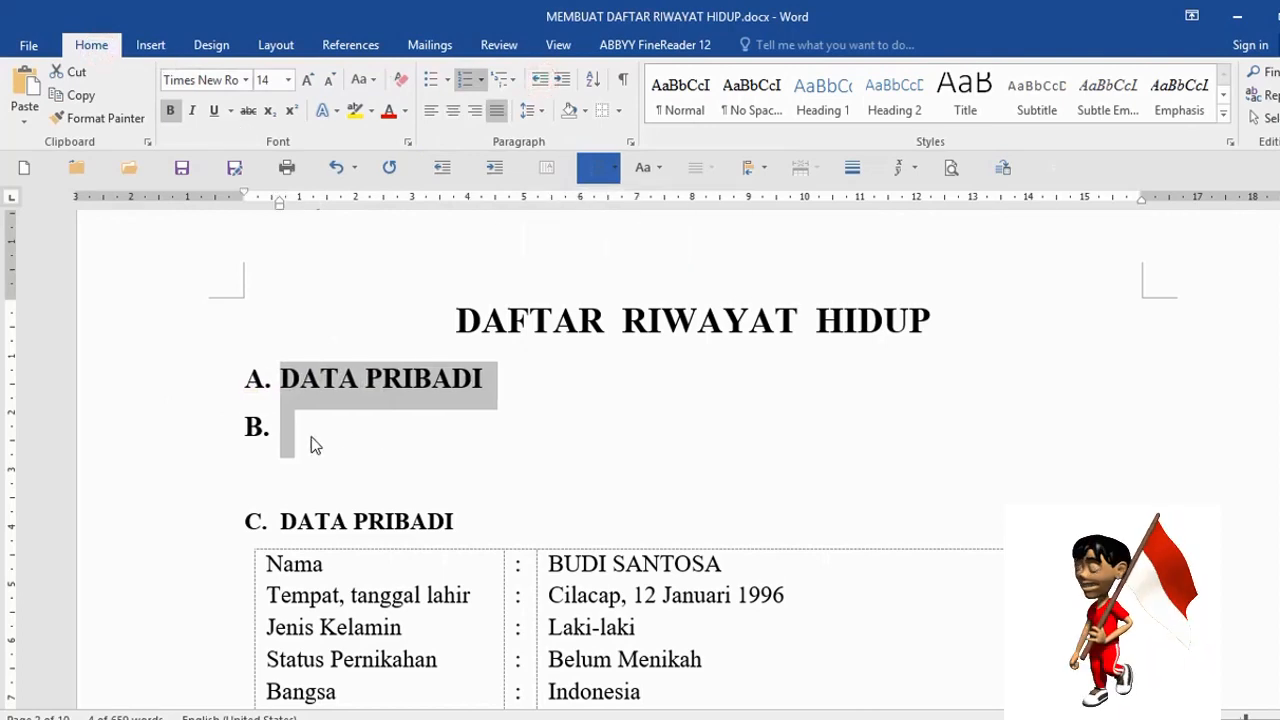
left_click(563, 83)
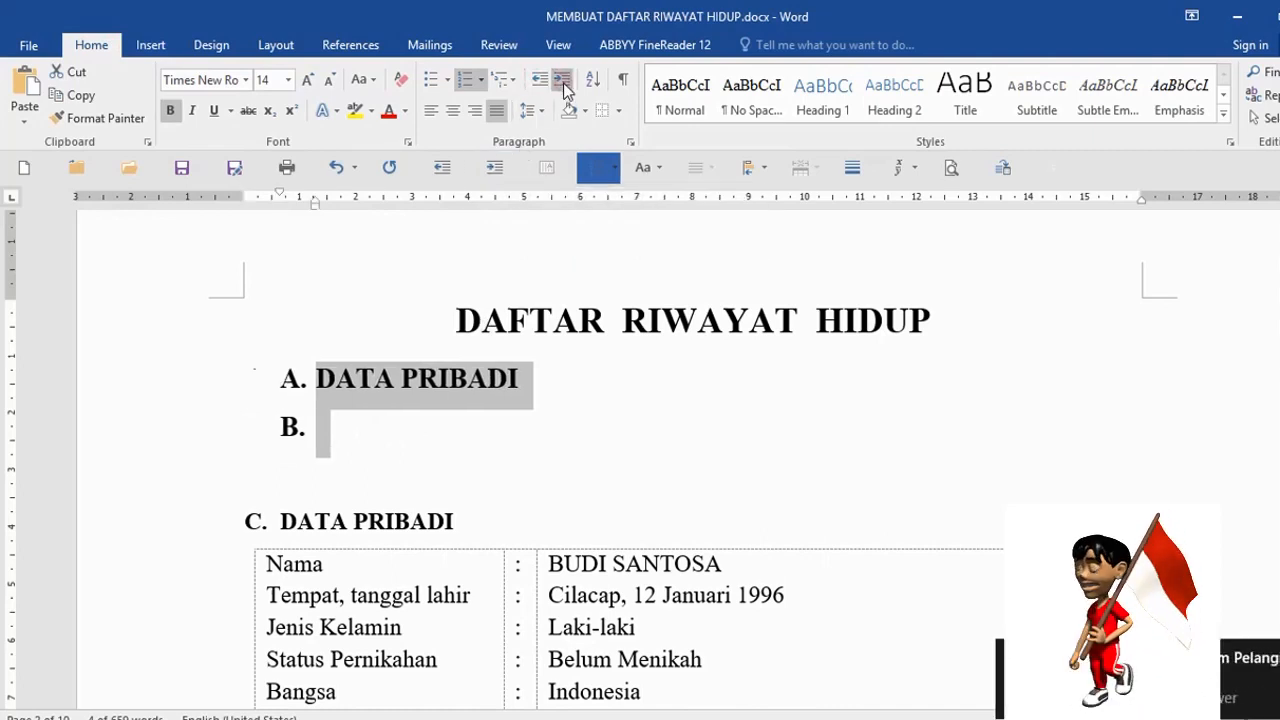
left_click(563, 83)
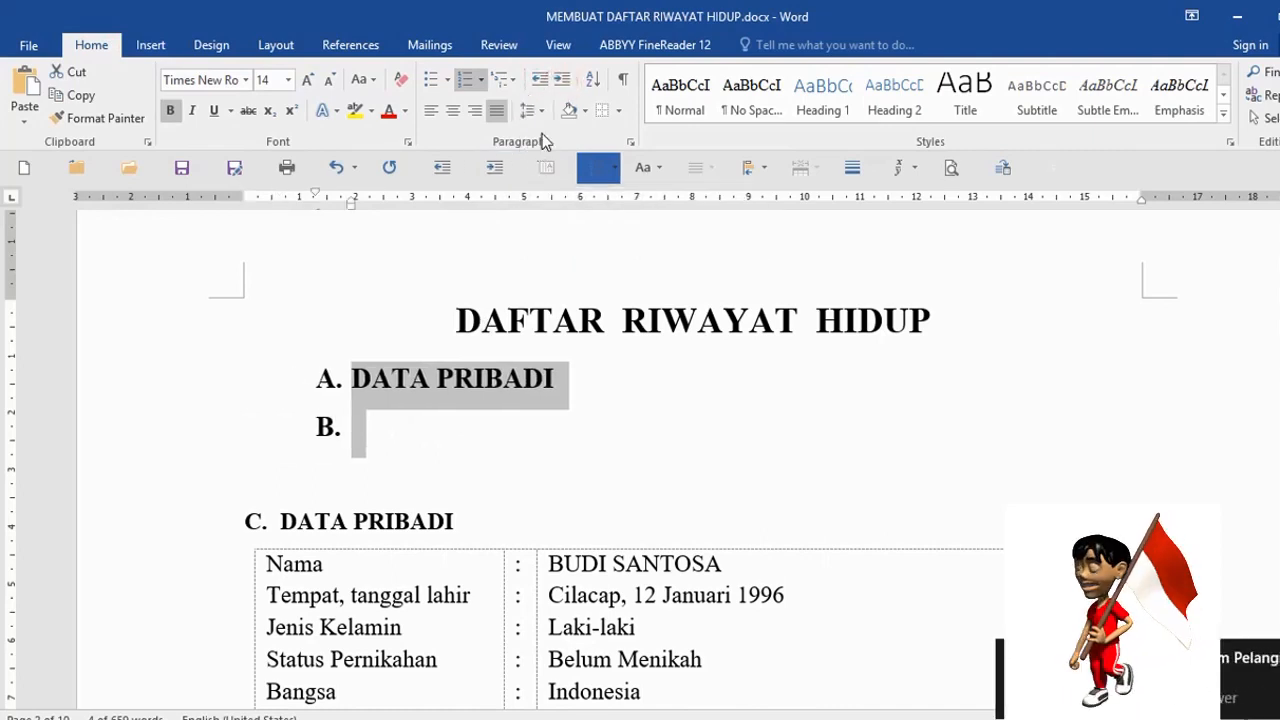
left_click(540, 80)
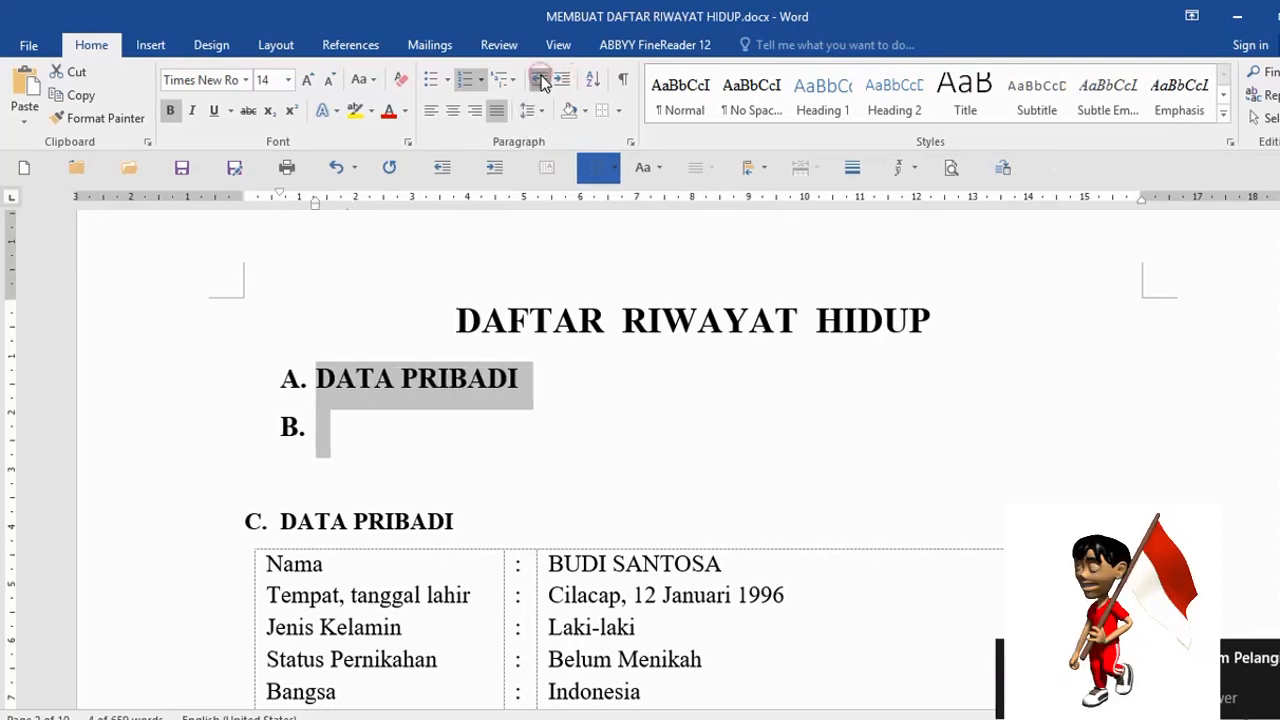
left_click(540, 80)
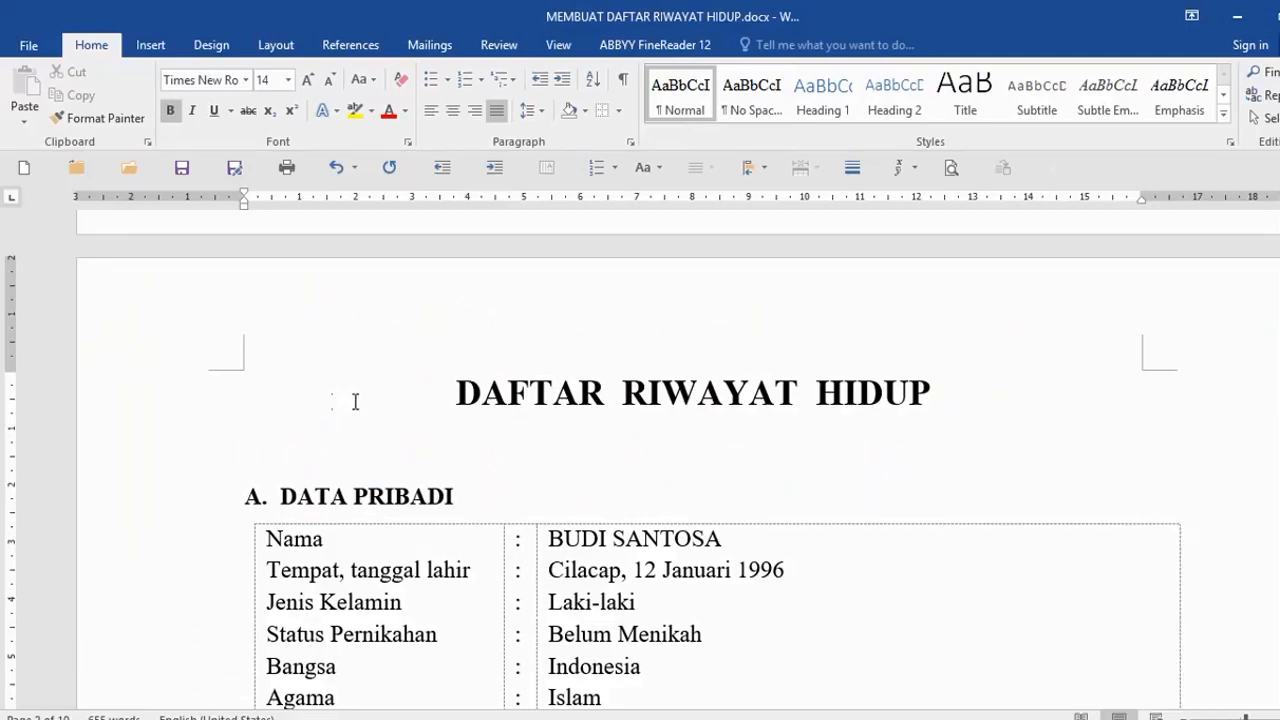
- Insert the red-background passport photo from D:\Foto through Insert > Pictures
scroll(351, 400, "down", 1)
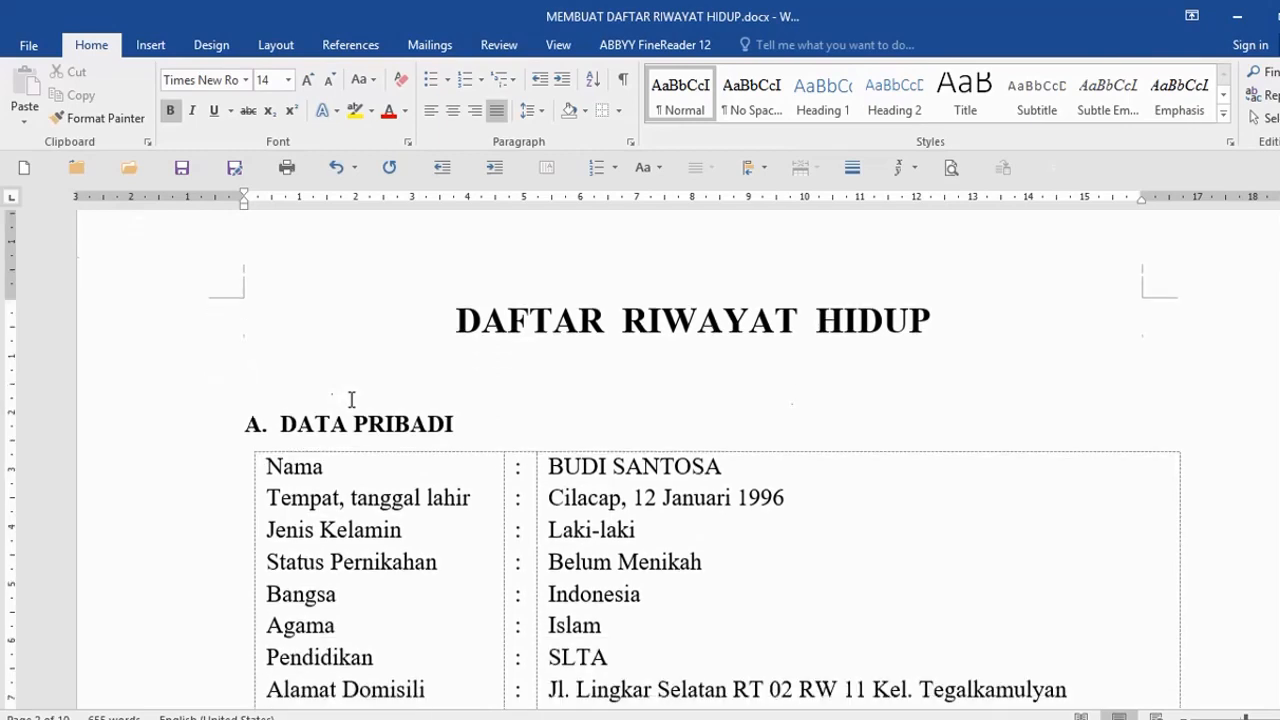
left_click(150, 45)
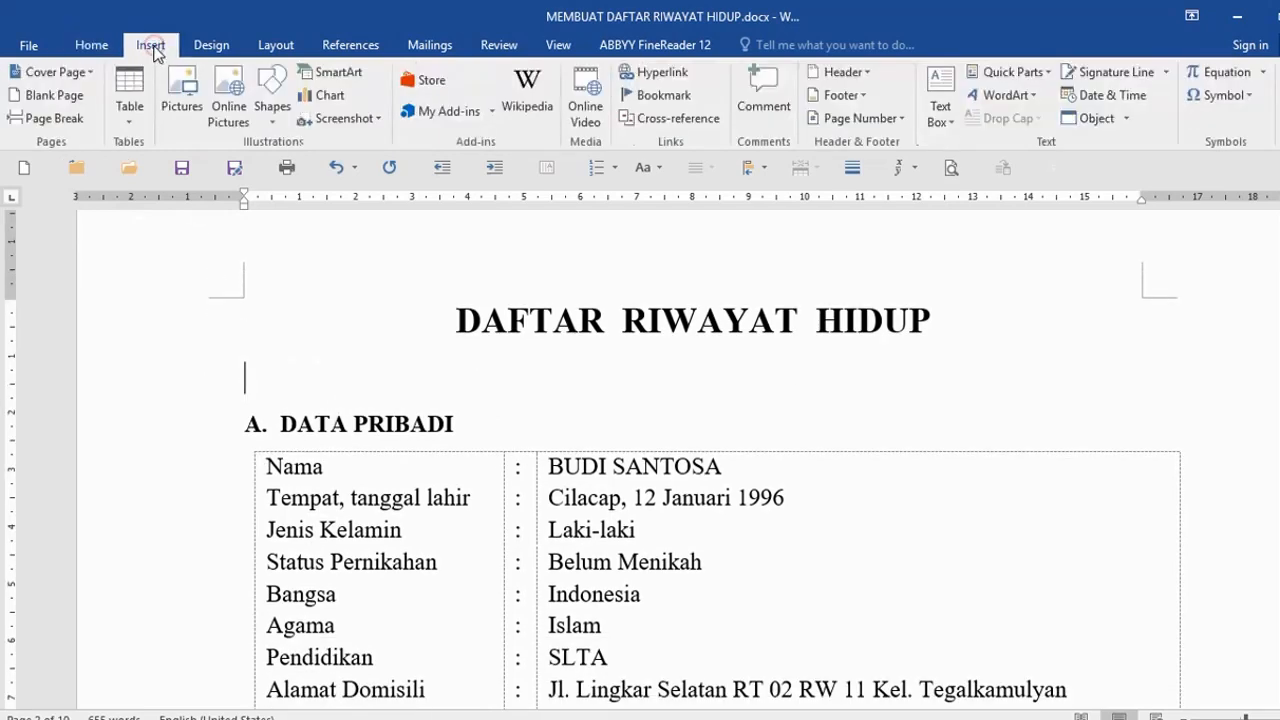
left_click(190, 104)
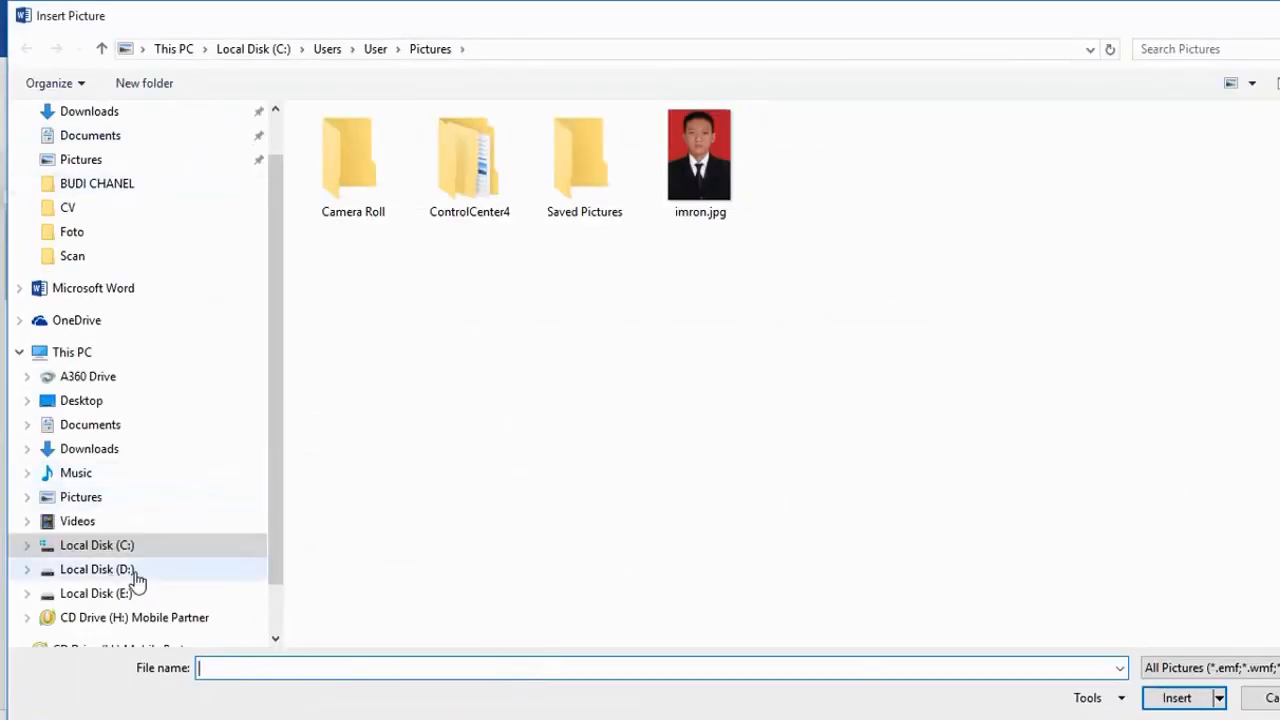
scroll(277, 500, "down", 1)
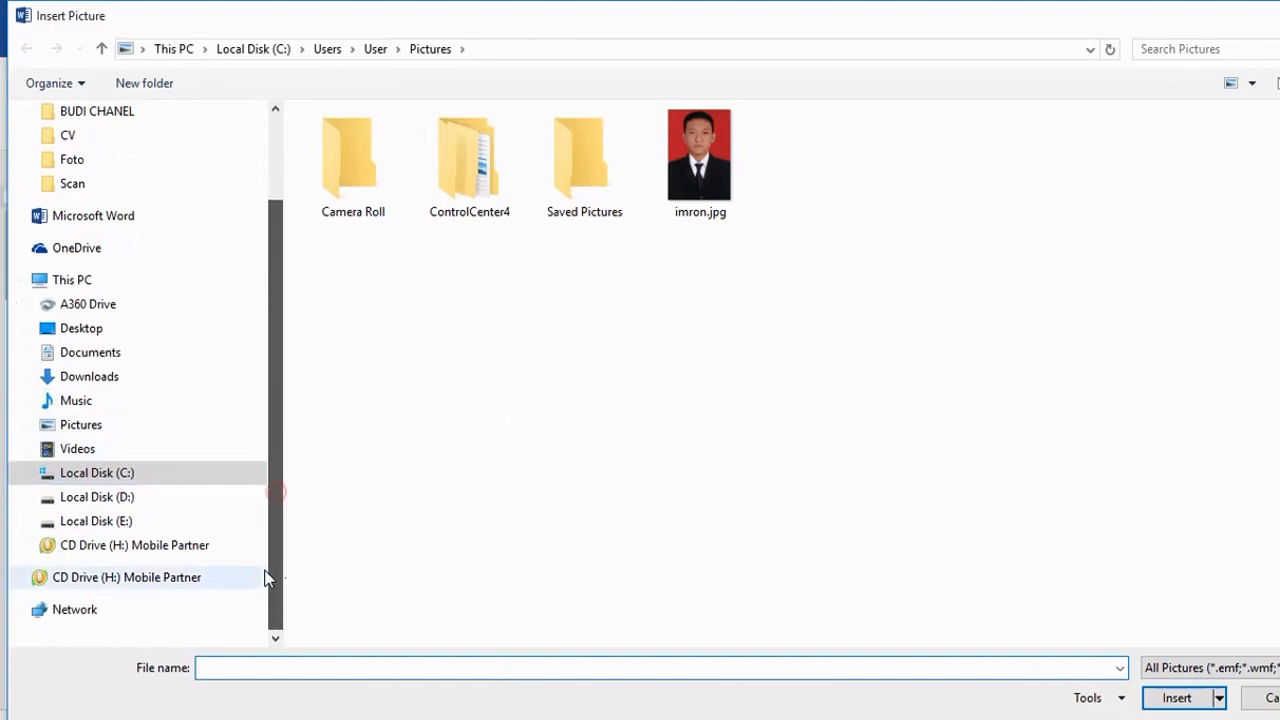
left_click(133, 505)
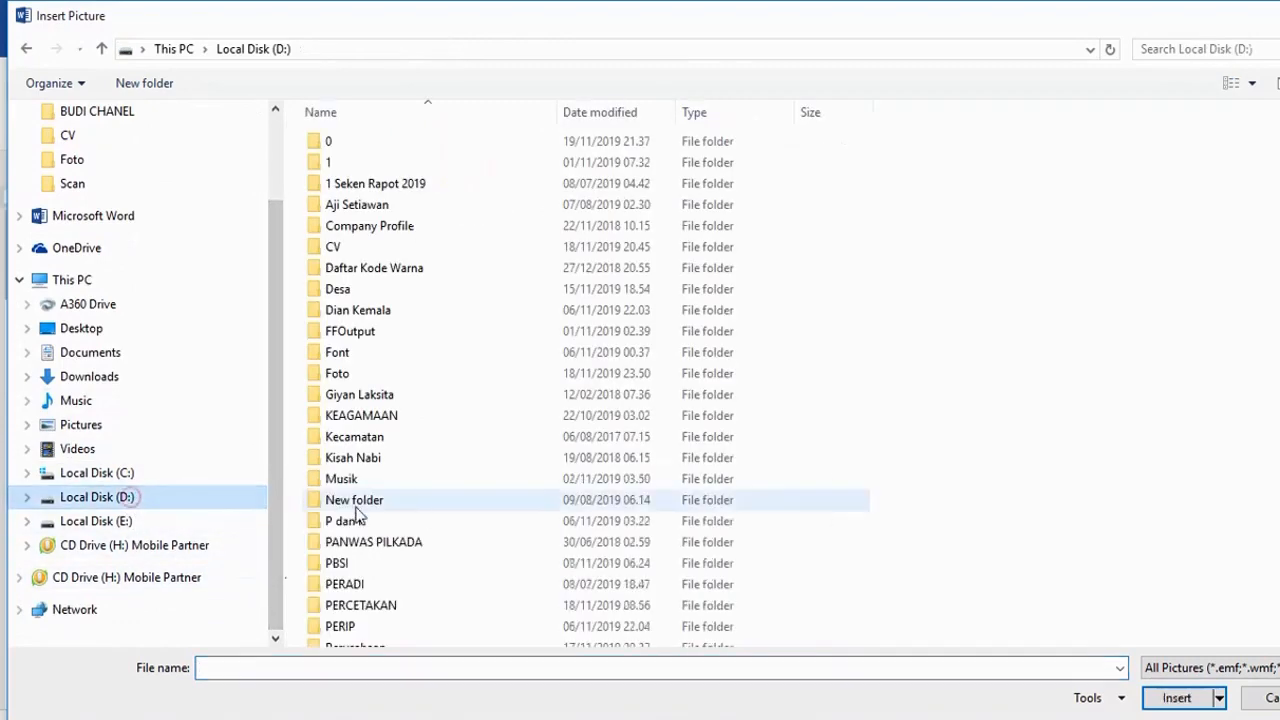
left_click(365, 373)
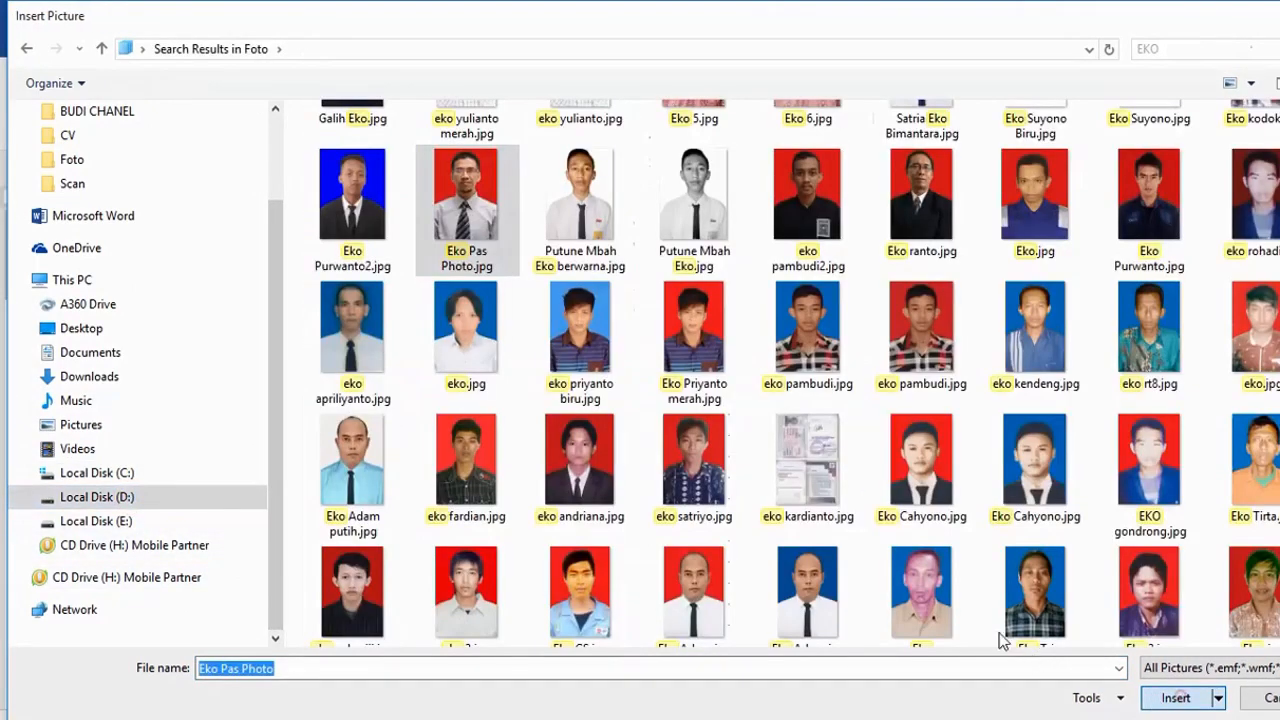
key("Return")
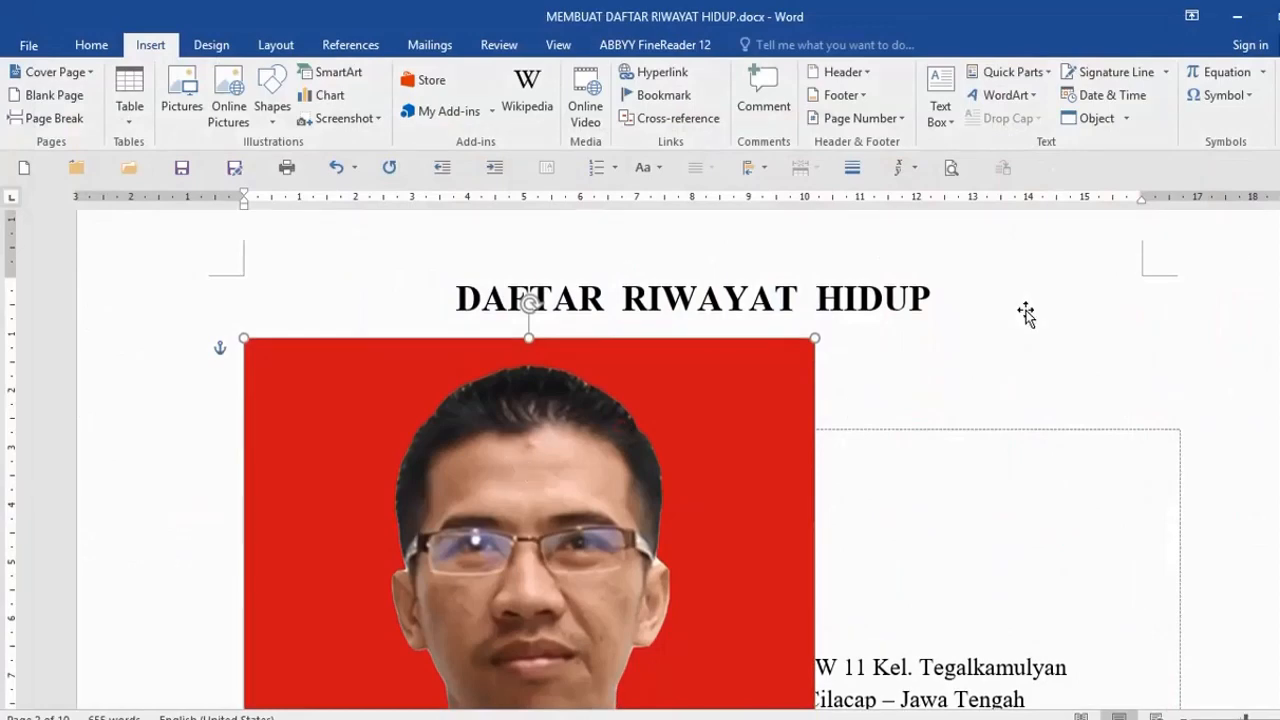
- Set the red photo's width to 4 cm and drag it to the right margin beside the data table
left_click(766, 415)
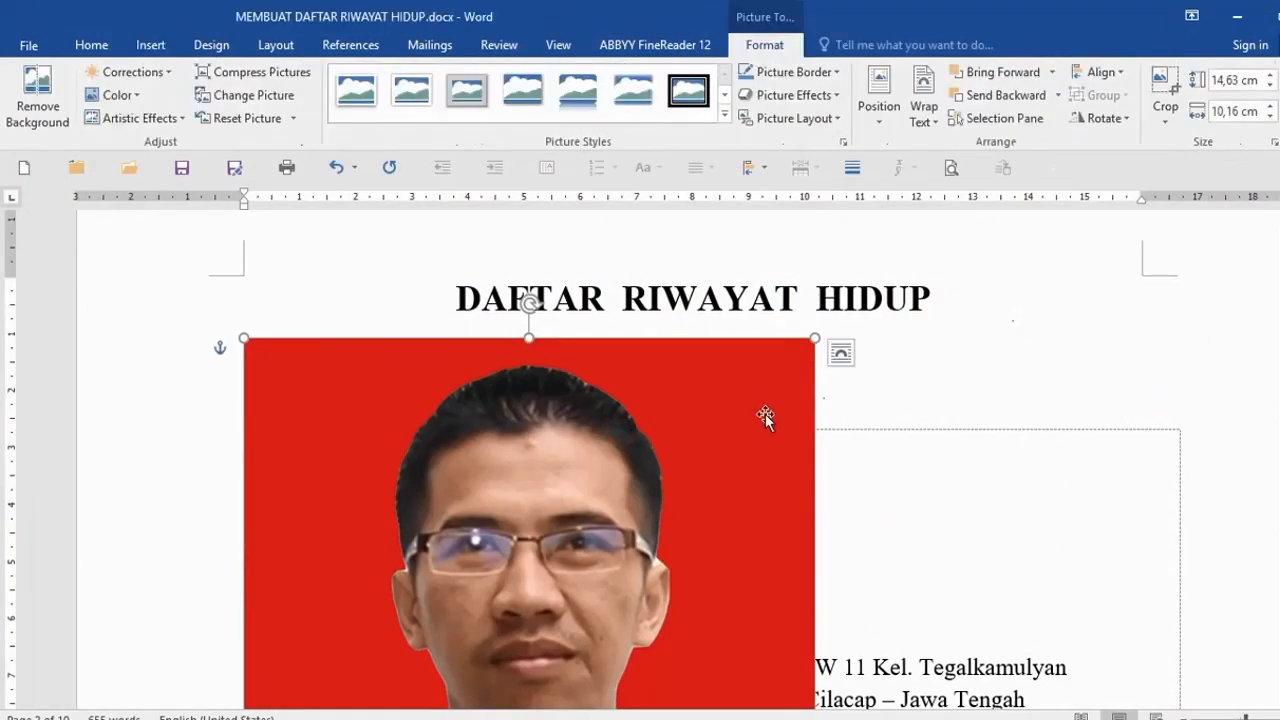
left_click_drag(763, 411, 1097, 327)
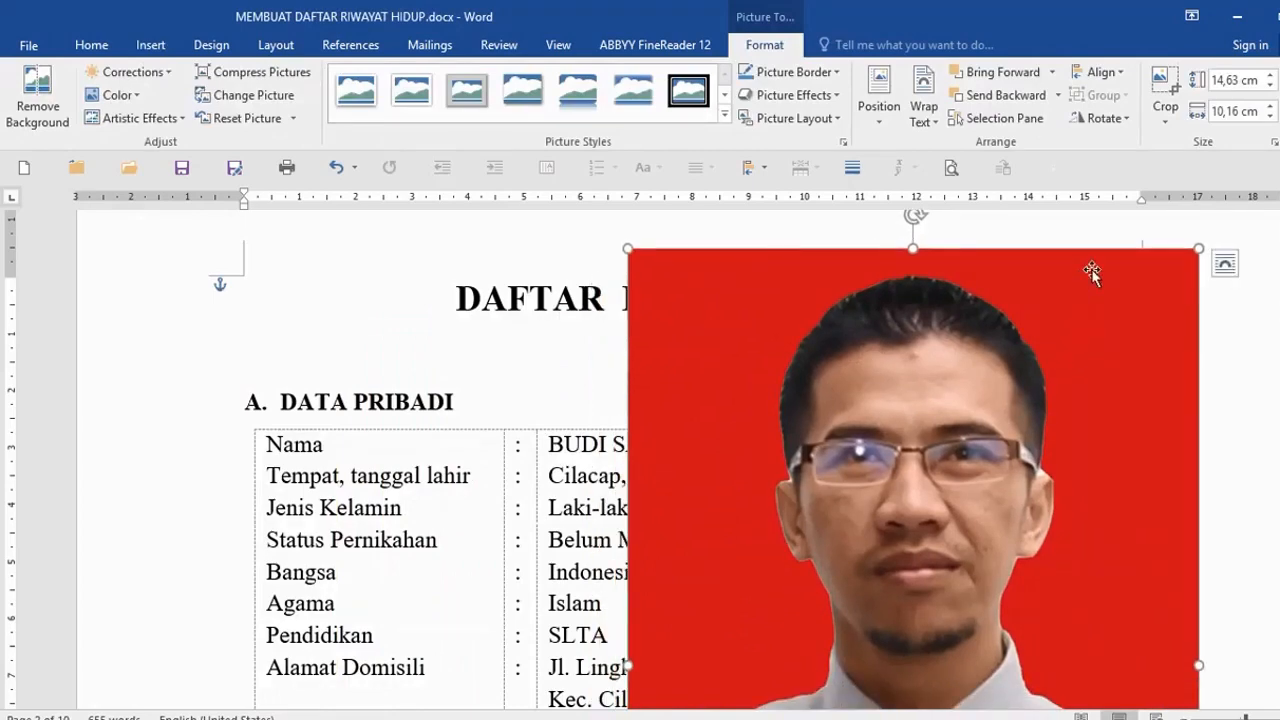
left_click(1231, 80)
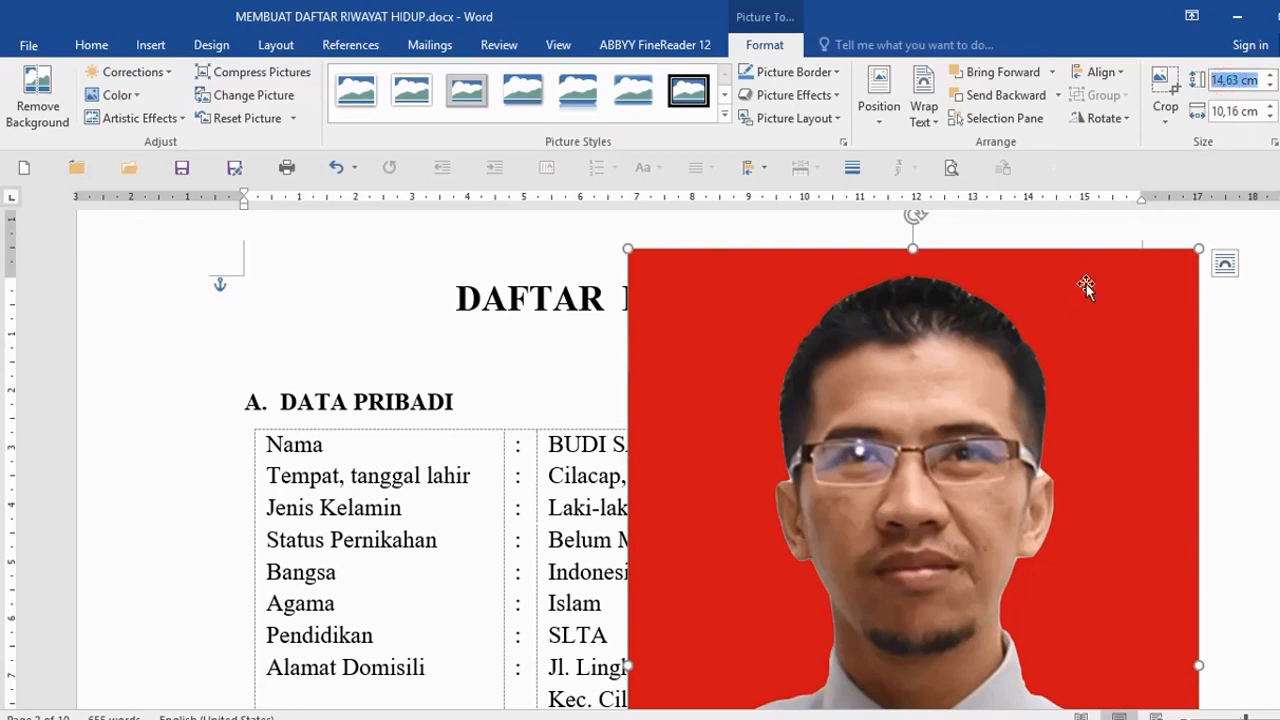
type("4")
key("Return")
left_click(1234, 112)
type("4")
key("Return")
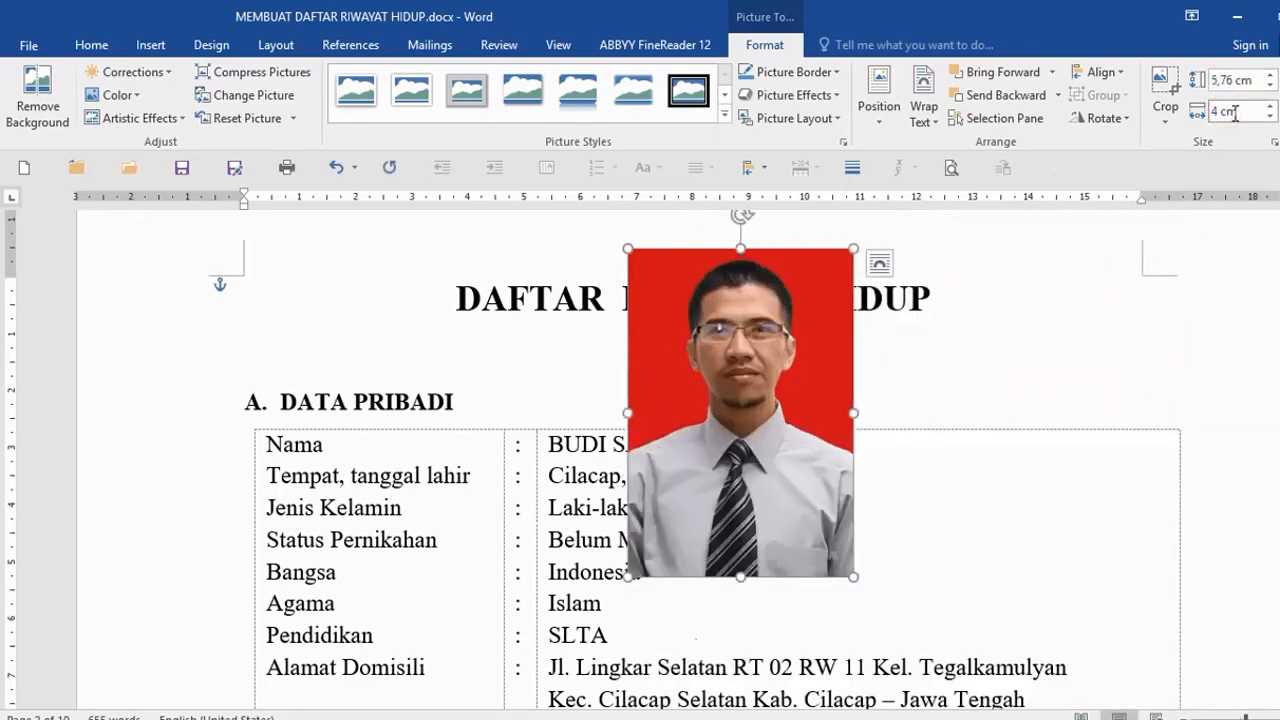
left_click_drag(814, 429, 1072, 451)
left_click(851, 470)
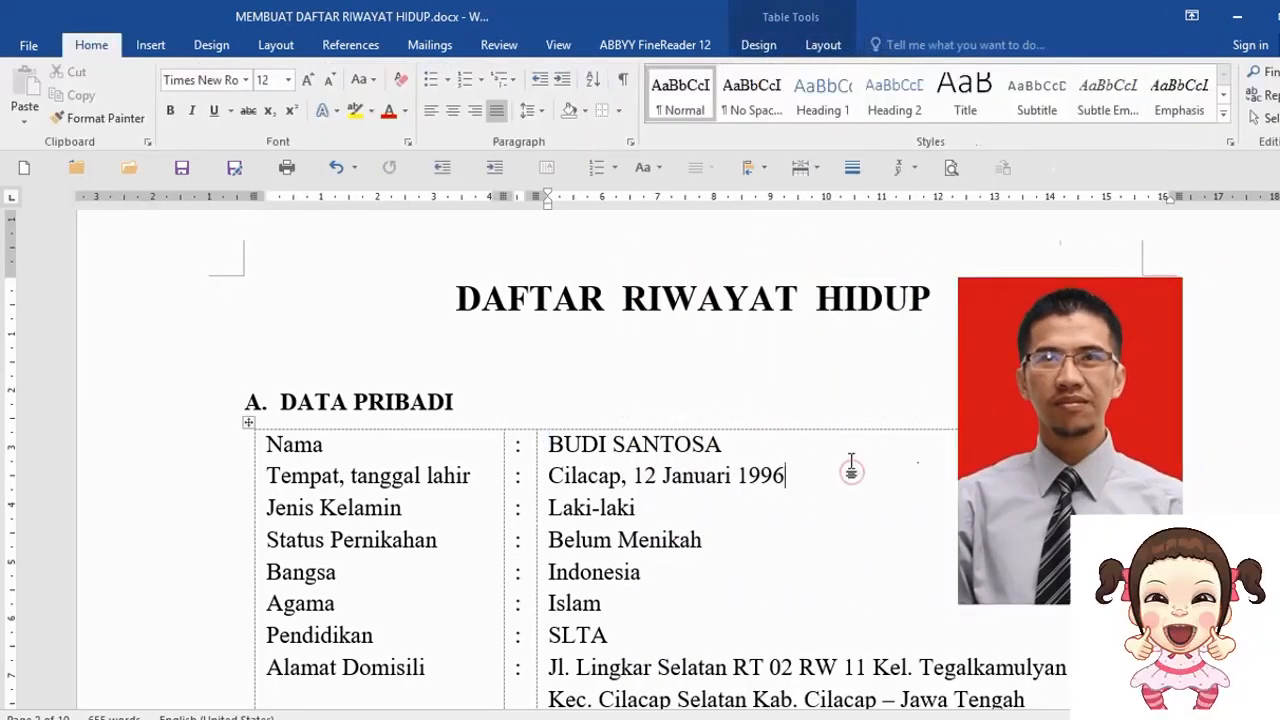
- Insert foto.jpg from the Documents folder as a picture
scroll(850, 463, "down", 1)
scroll(850, 462, "up", 1)
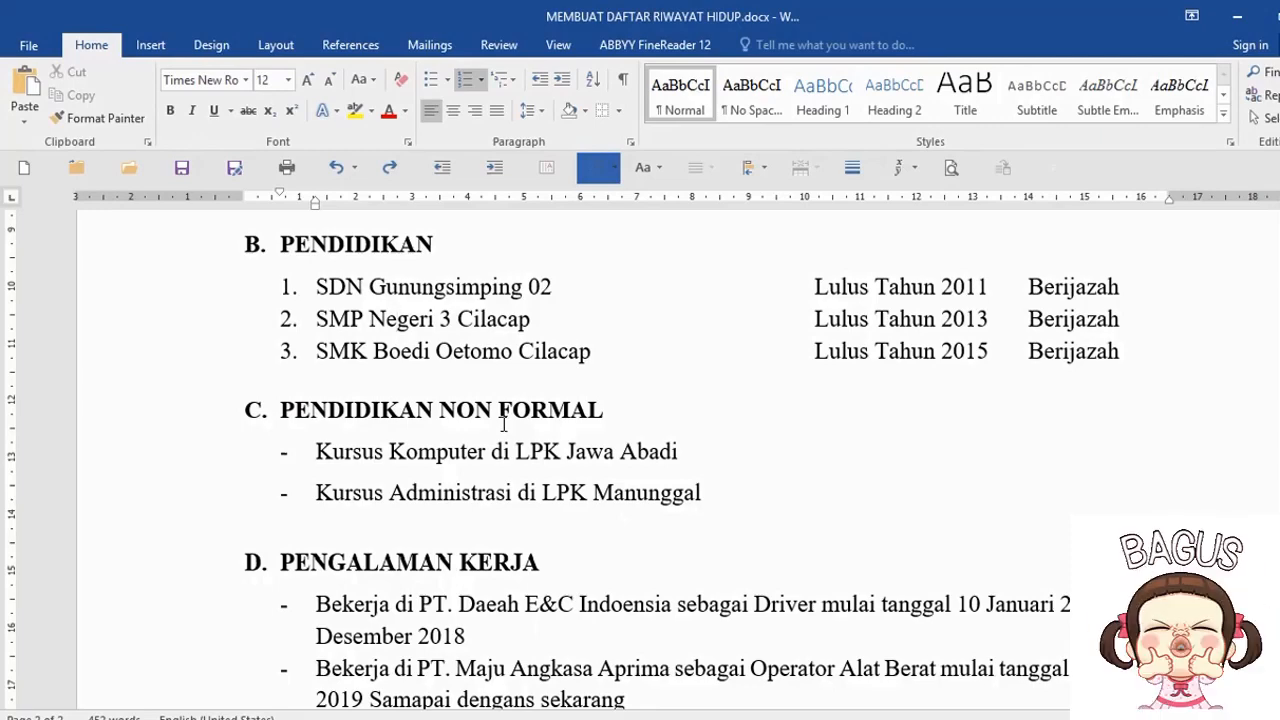
left_click(151, 45)
left_click(178, 92)
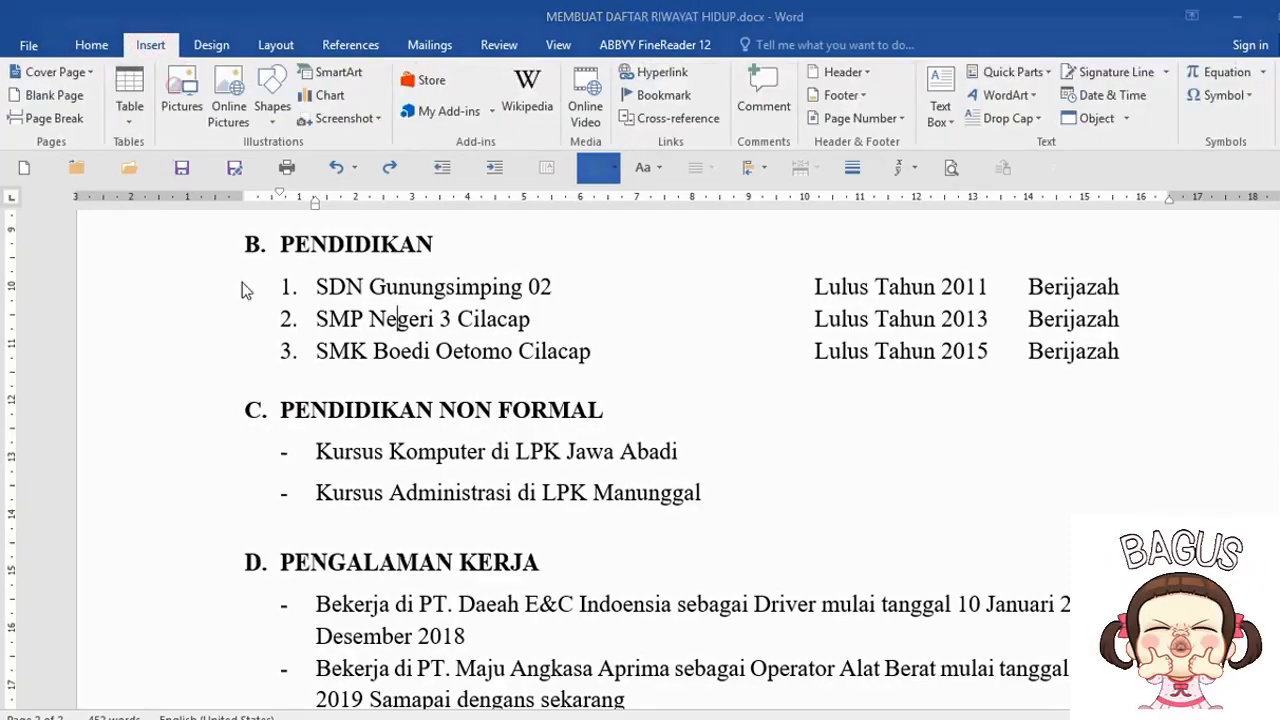
left_click(112, 430)
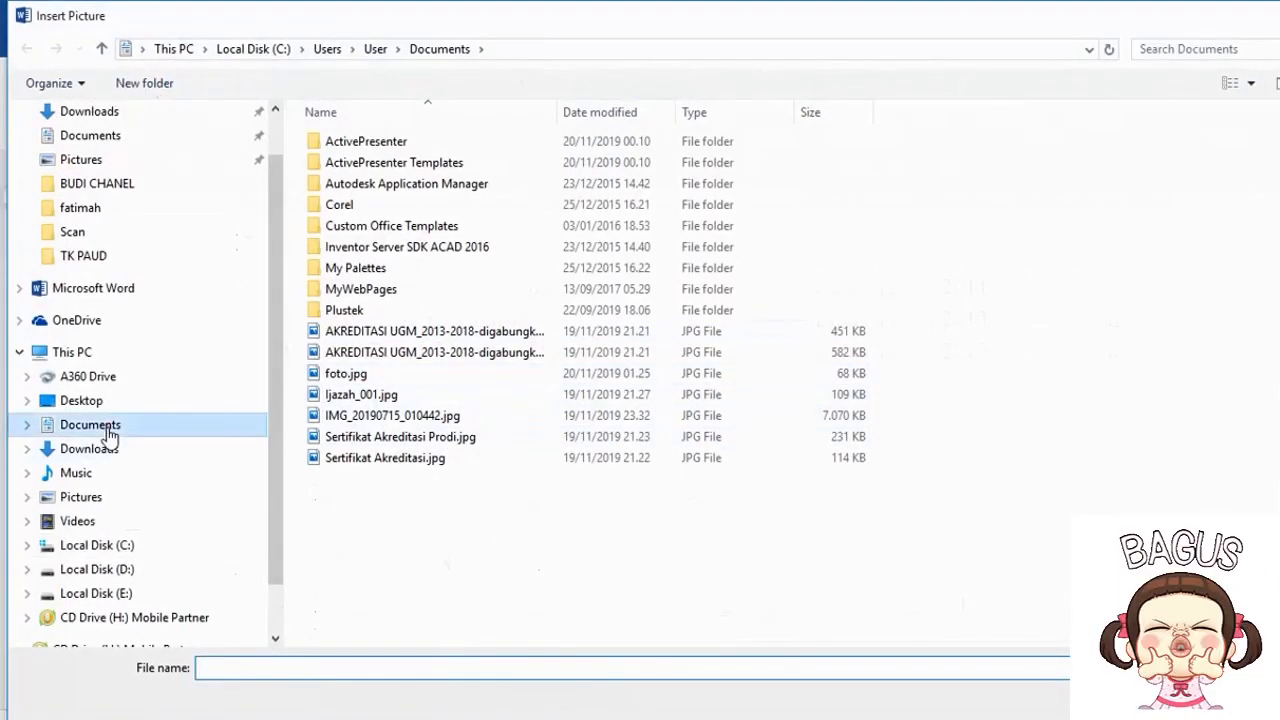
double_click(588, 318)
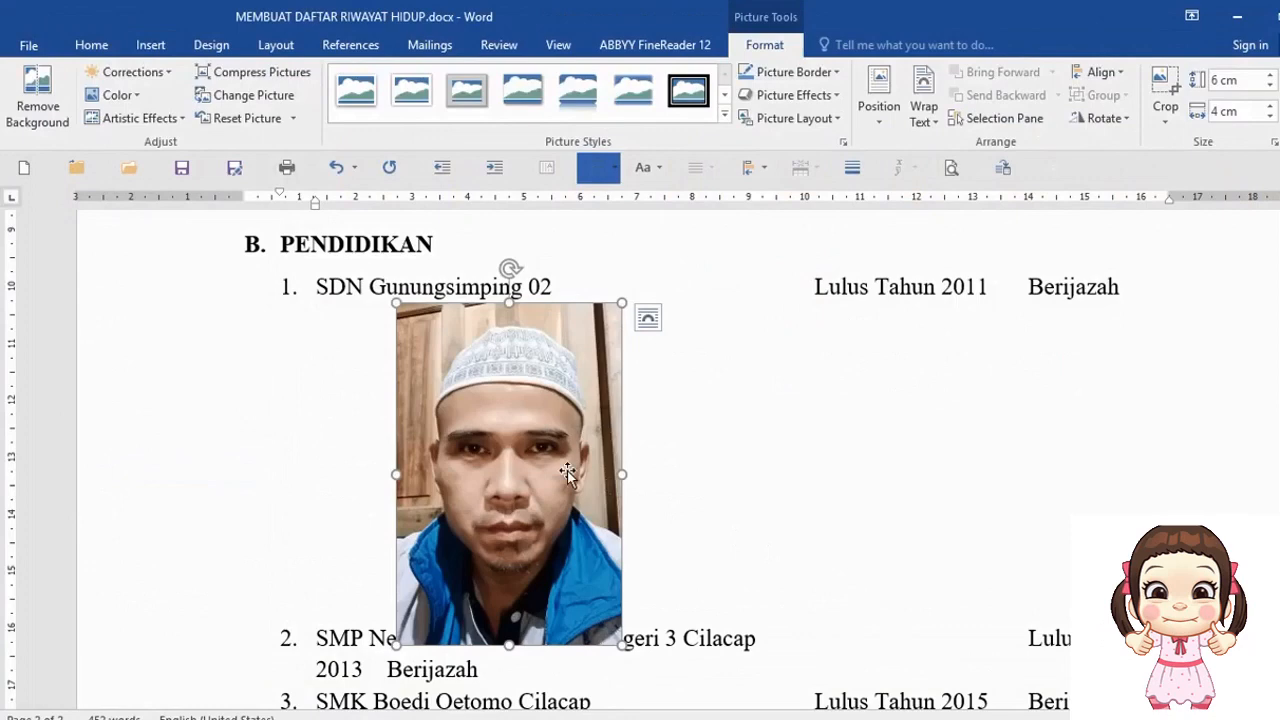
- Drag foto.jpg down into the PENDIDIKAN NON FORMAL course lines near Kursus Administrasi
left_click_drag(568, 474, 724, 604)
scroll(690, 510, "down", 3)
left_click_drag(640, 410, 506, 624)
left_click_drag(678, 493, 903, 615)
left_click(480, 522)
left_click_drag(480, 530, 486, 531)
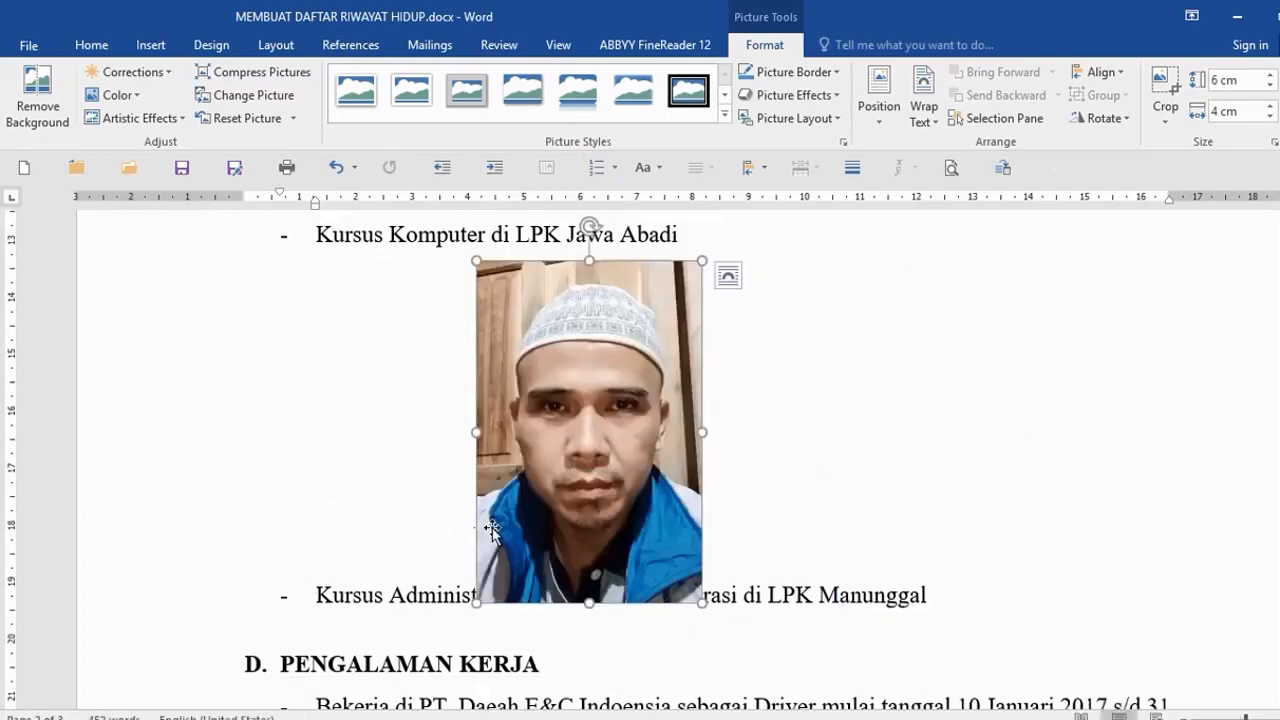
scroll(838, 494, "up", 1)
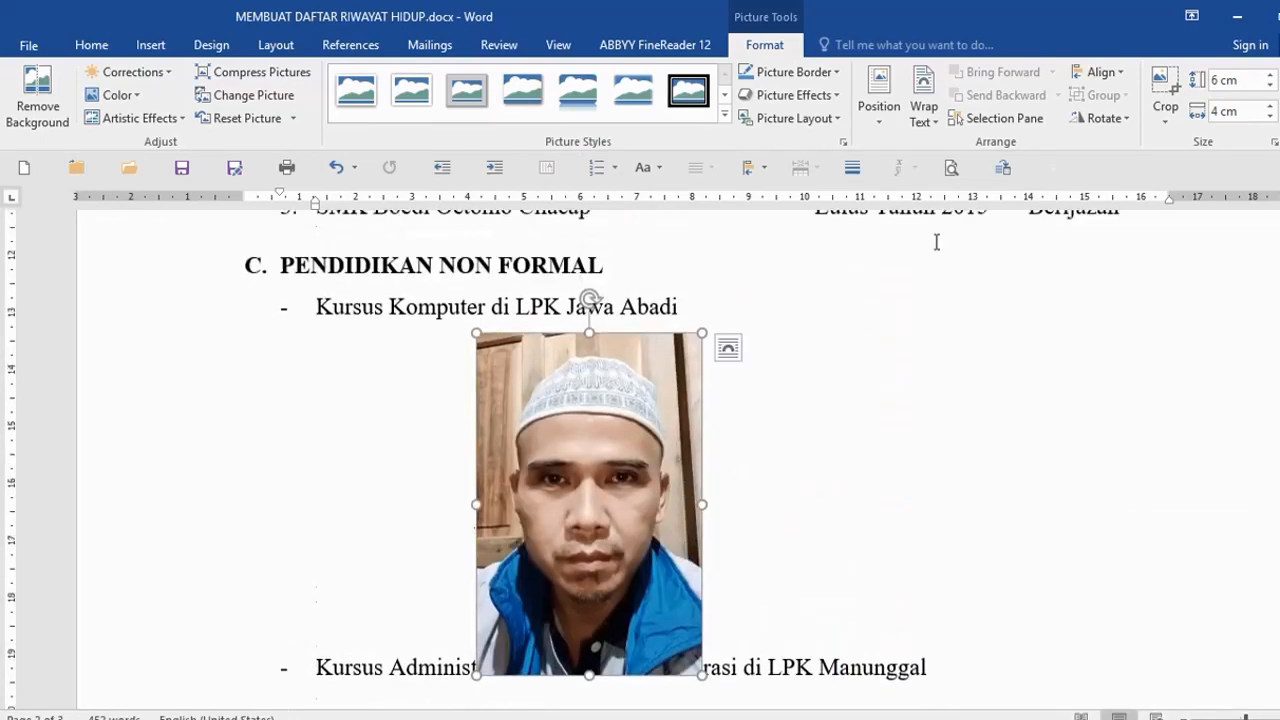
- Show foto.jpg's Position and Wrap Text options under Picture Tools Format
left_click(932, 124)
left_click(881, 121)
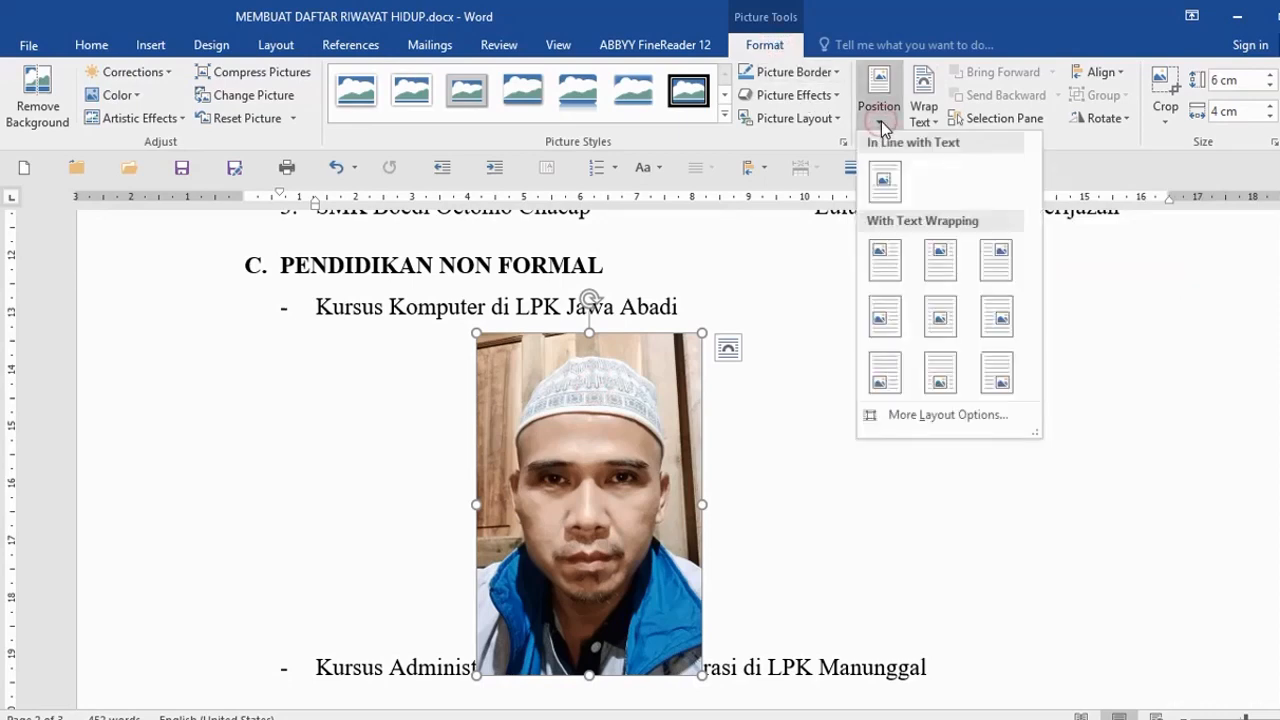
left_click(934, 126)
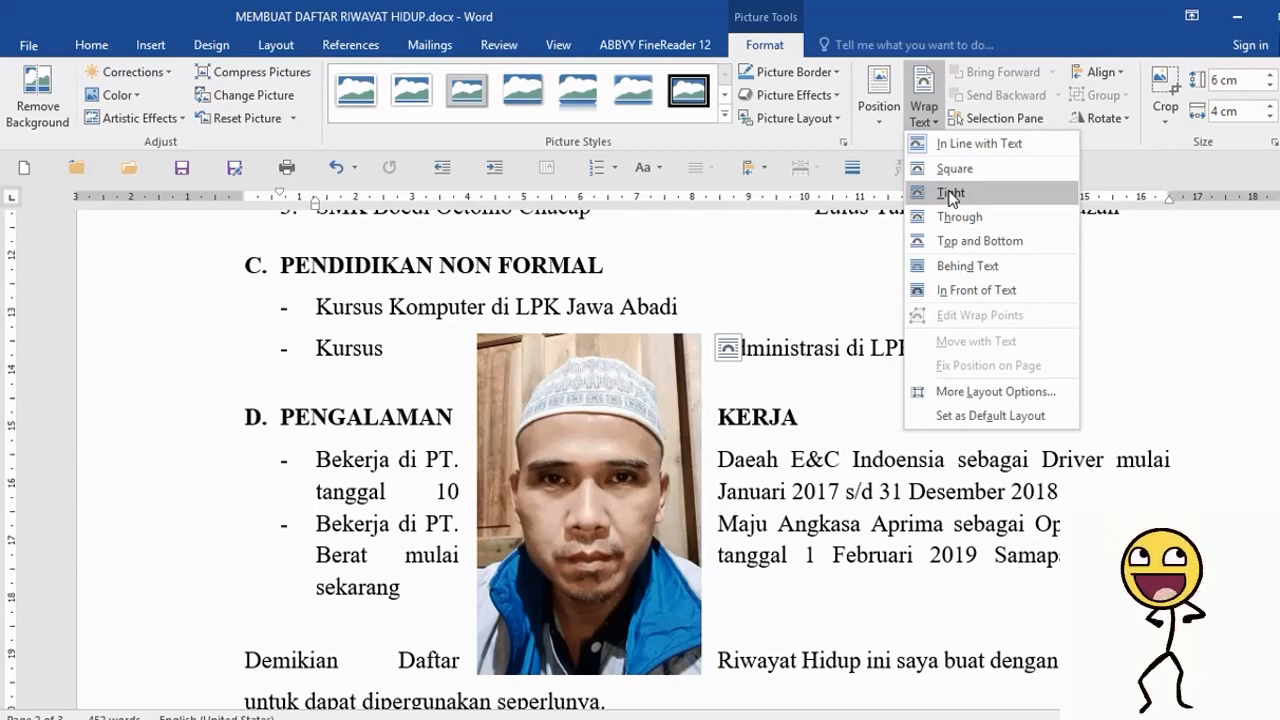
- Set foto.jpg to In Front of Text and drag it to the top right beside the title
left_click(957, 289)
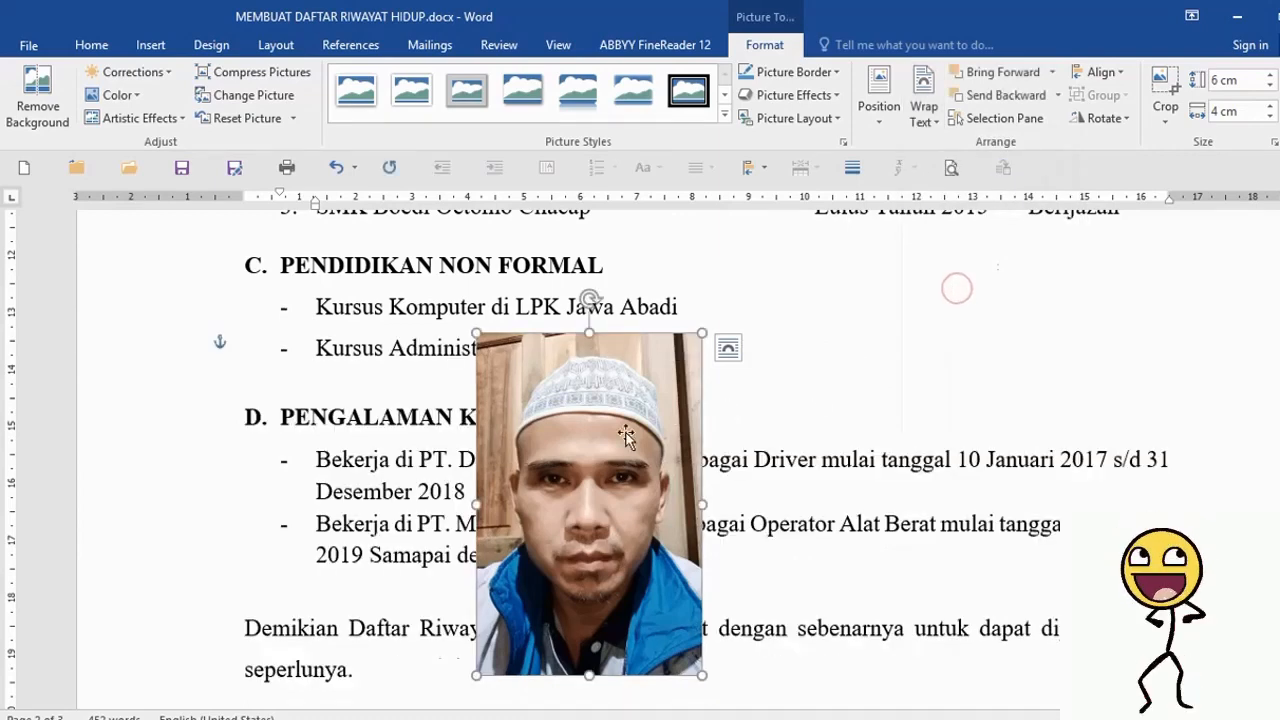
left_click_drag(620, 435, 834, 396)
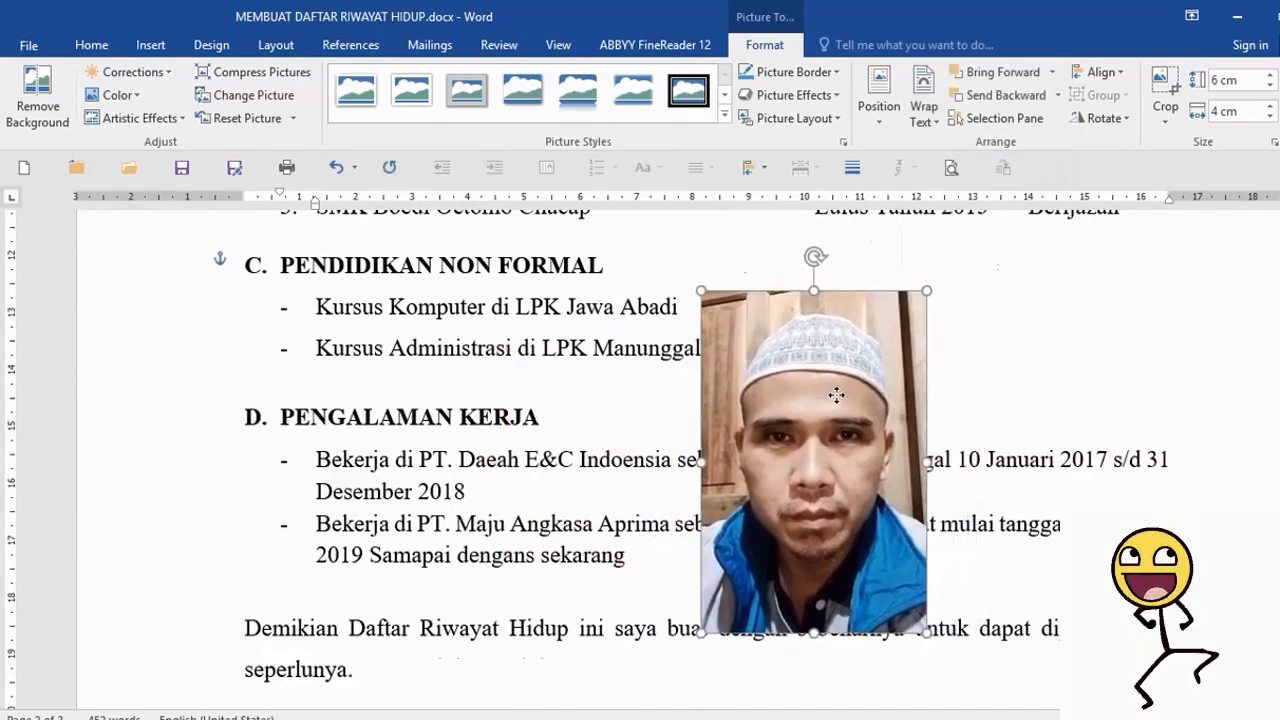
scroll(829, 425, "up", 2)
left_click_drag(829, 503, 951, 302)
scroll(929, 428, "up", 3)
scroll(929, 428, "up", 2)
left_click_drag(930, 560, 764, 335)
scroll(847, 420, "up", 3)
scroll(847, 420, "up", 1)
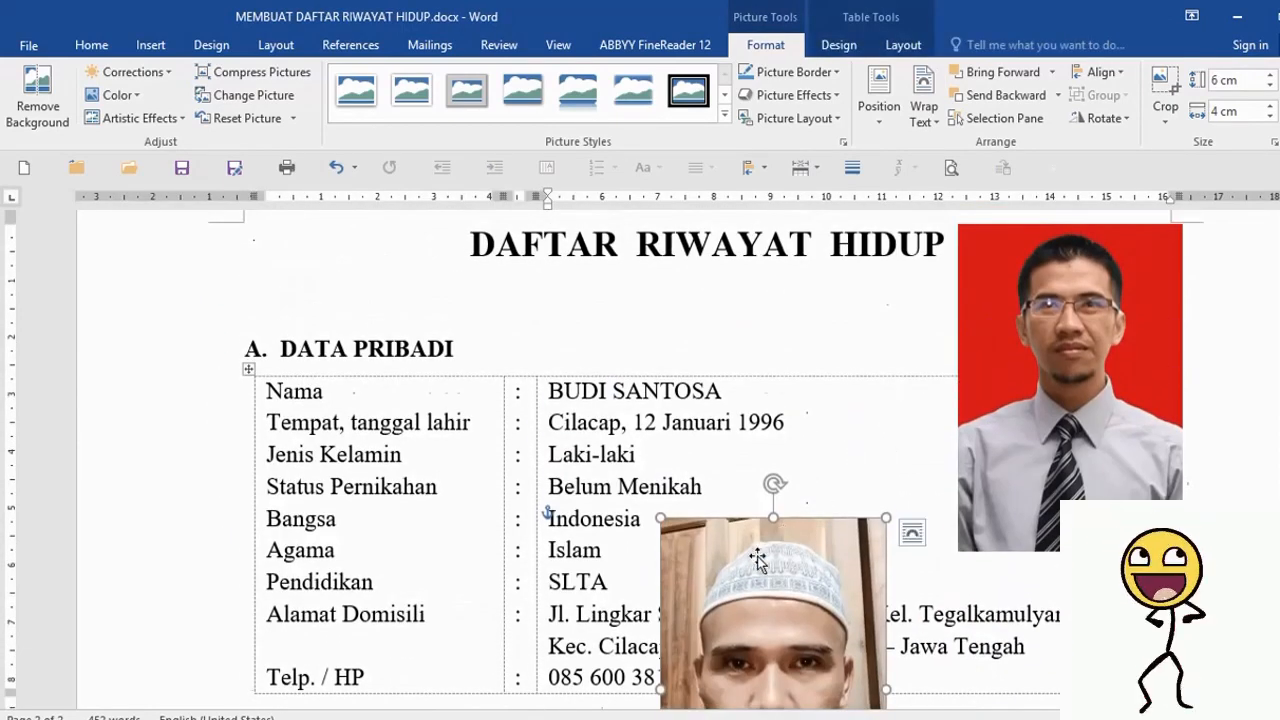
left_click_drag(757, 553, 1054, 254)
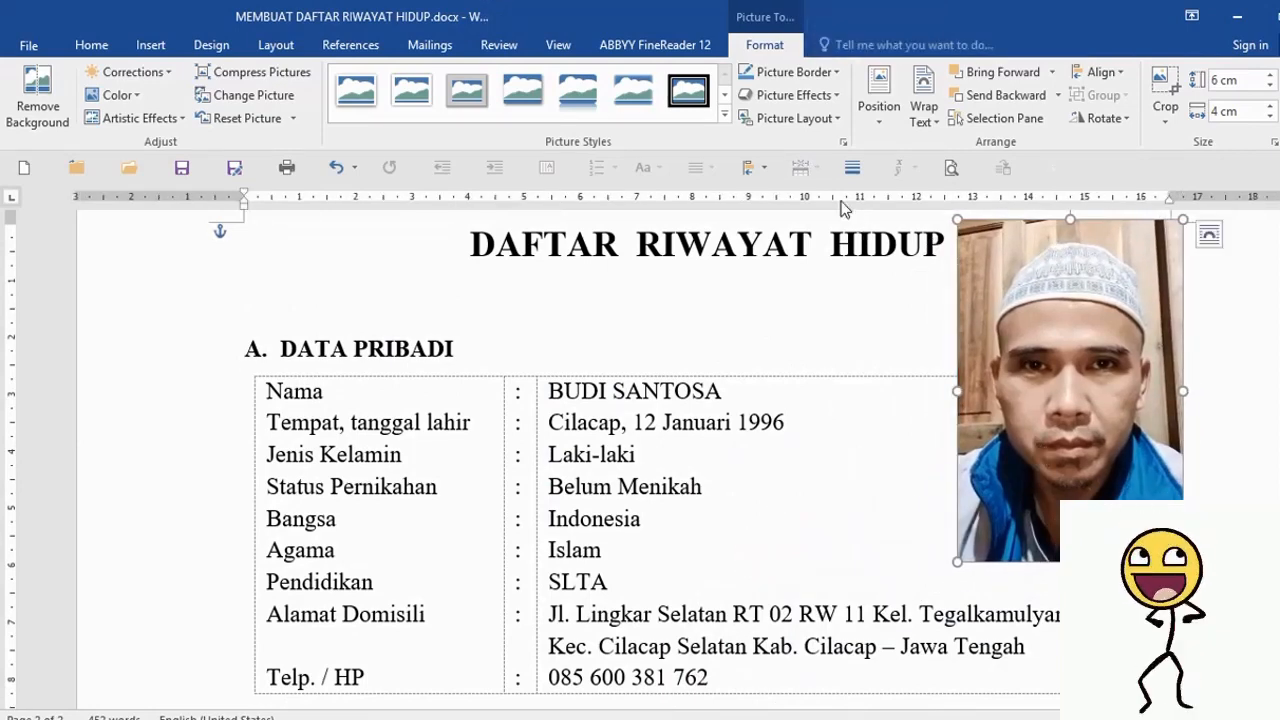
left_click(923, 112)
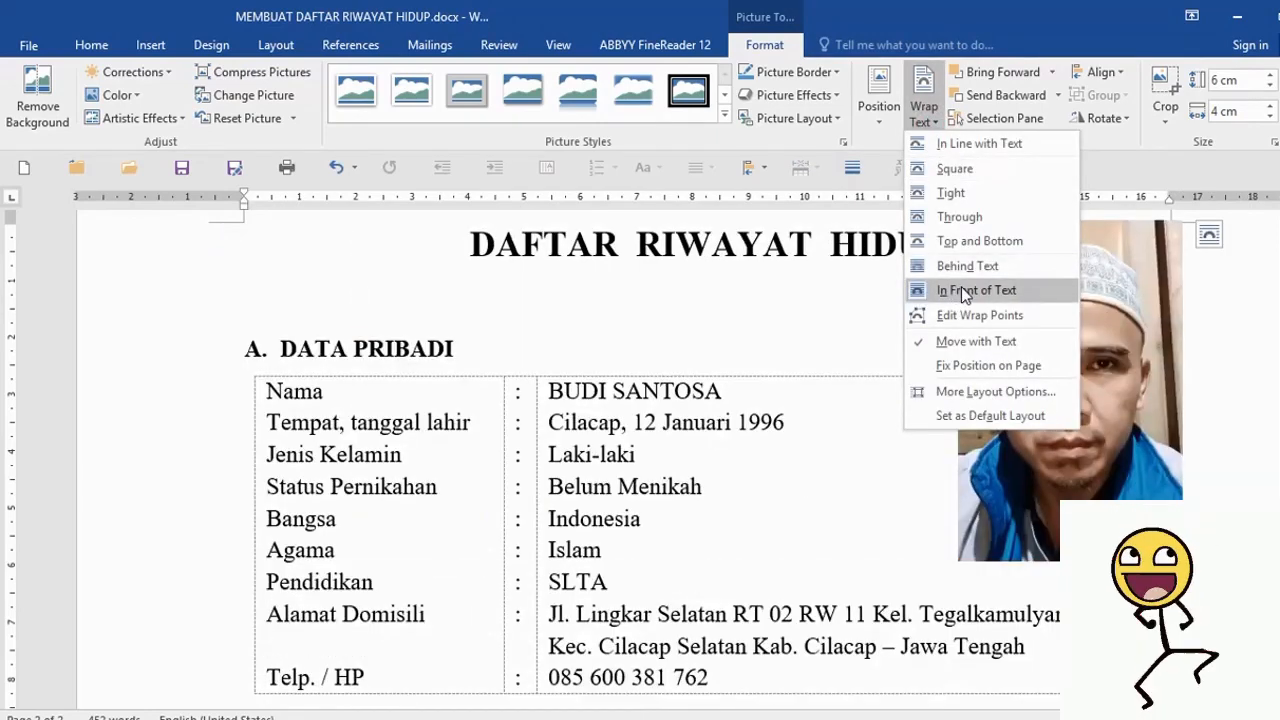
left_click(961, 287)
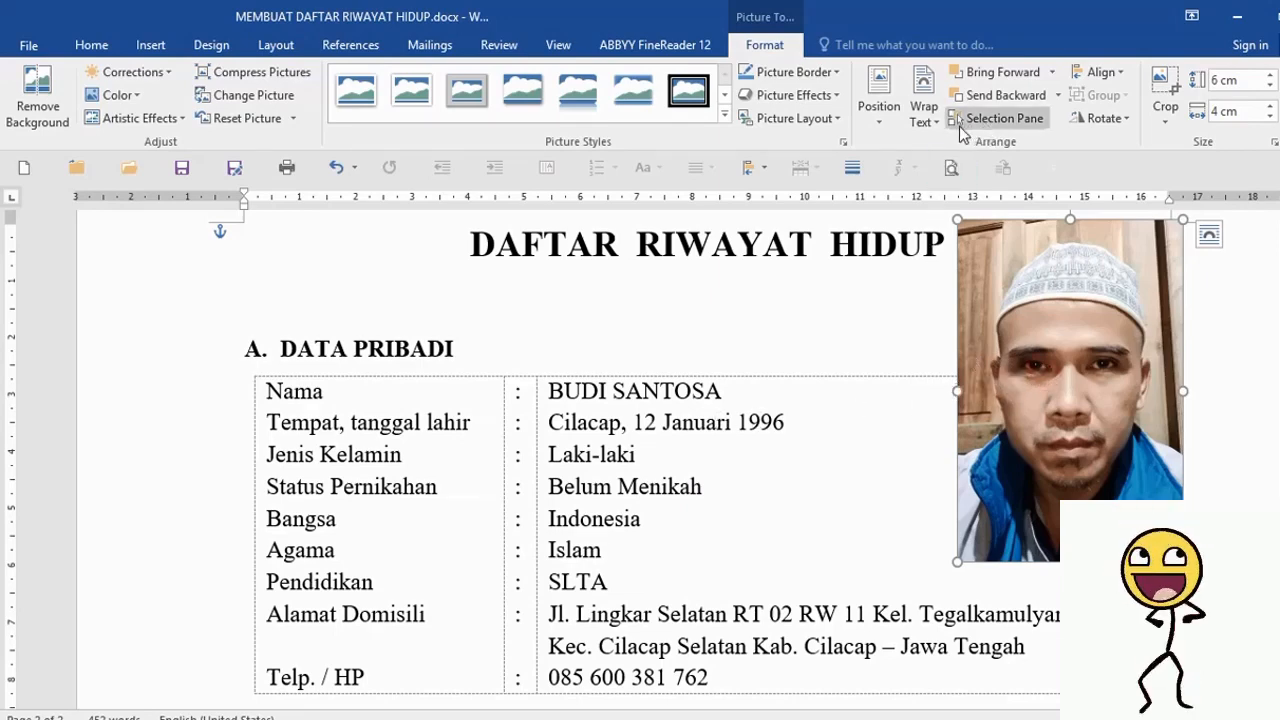
- Set foto.jpg to Behind Text and drag it left over the title and DATA PRIBADI table
left_click(924, 110)
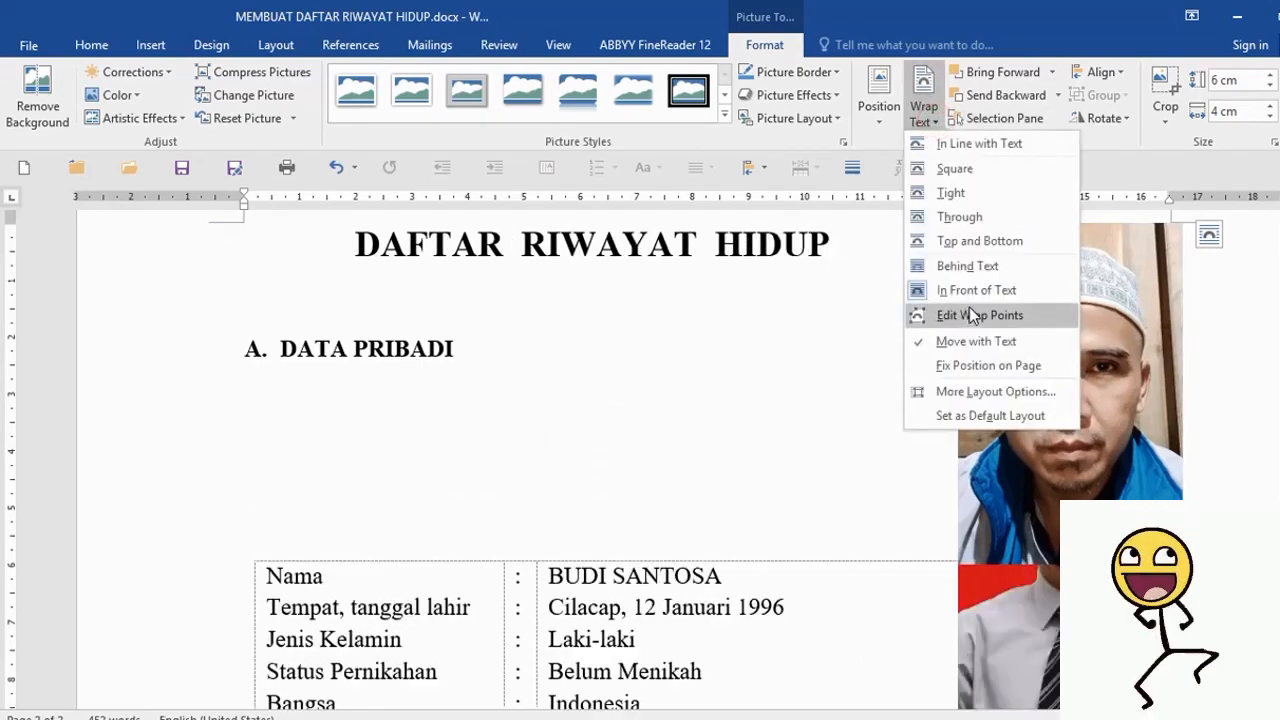
left_click(965, 267)
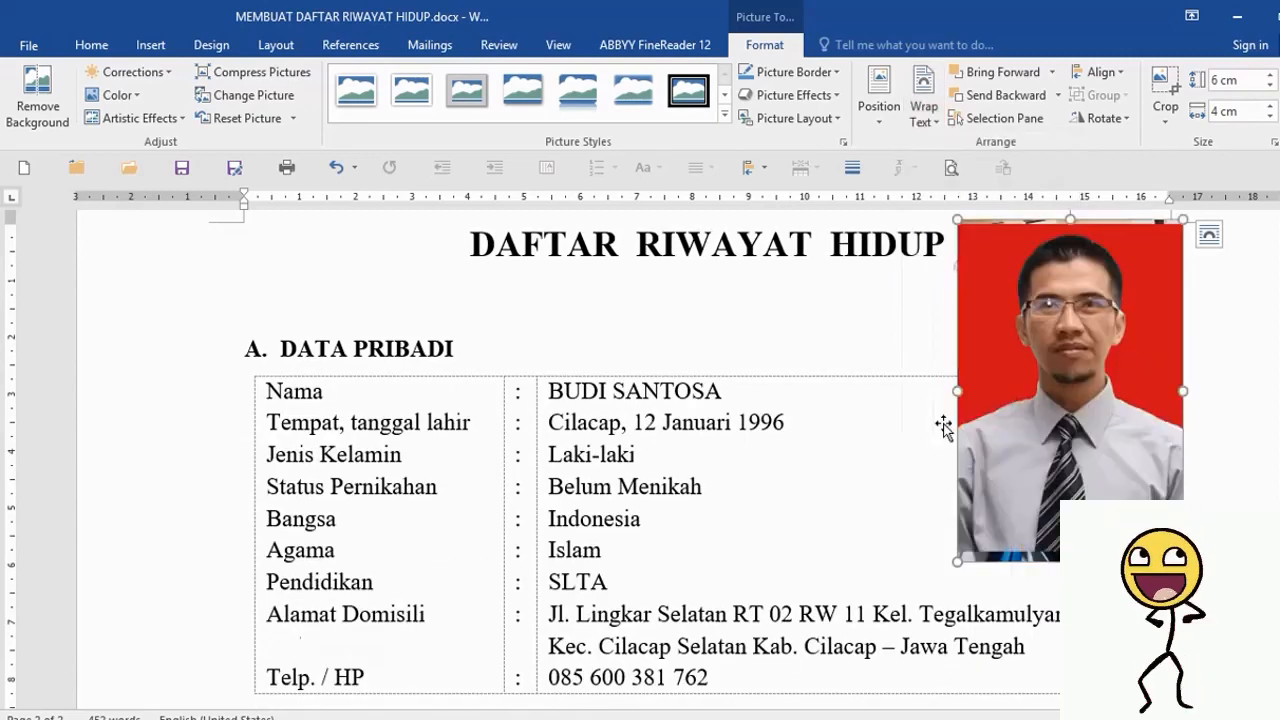
left_click_drag(1035, 565, 603, 458)
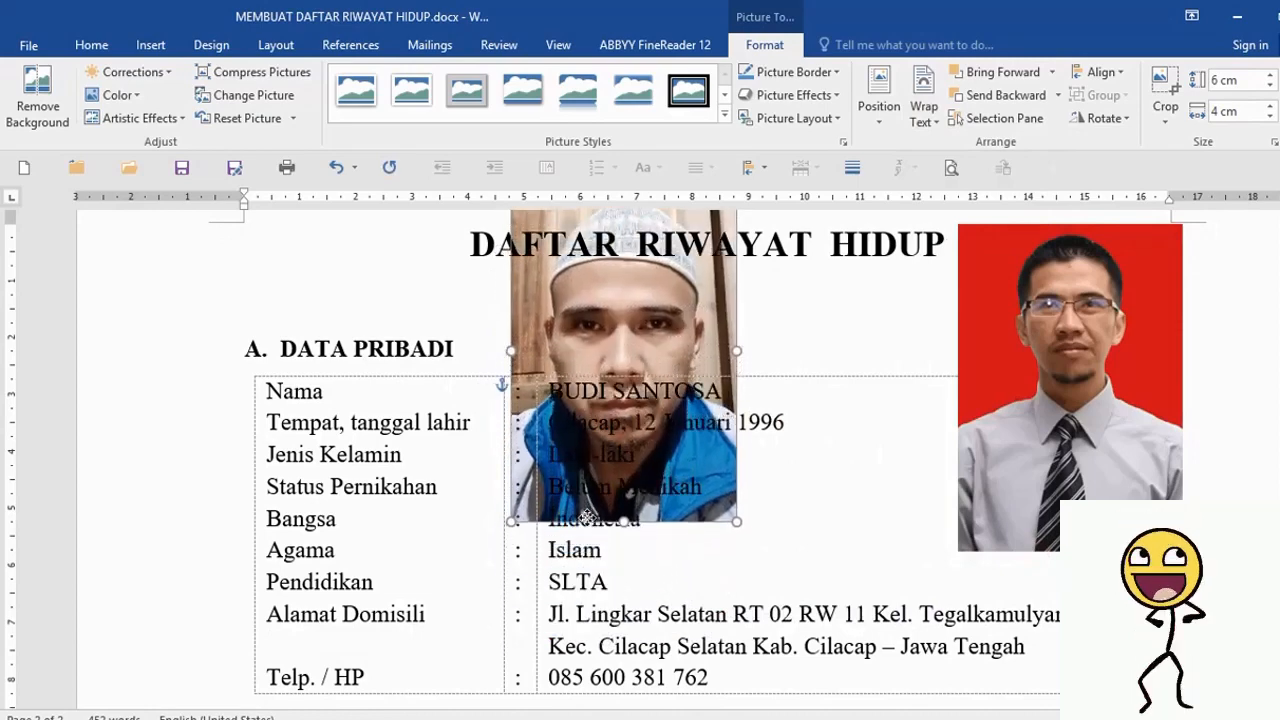
scroll(620, 420, "up", 3)
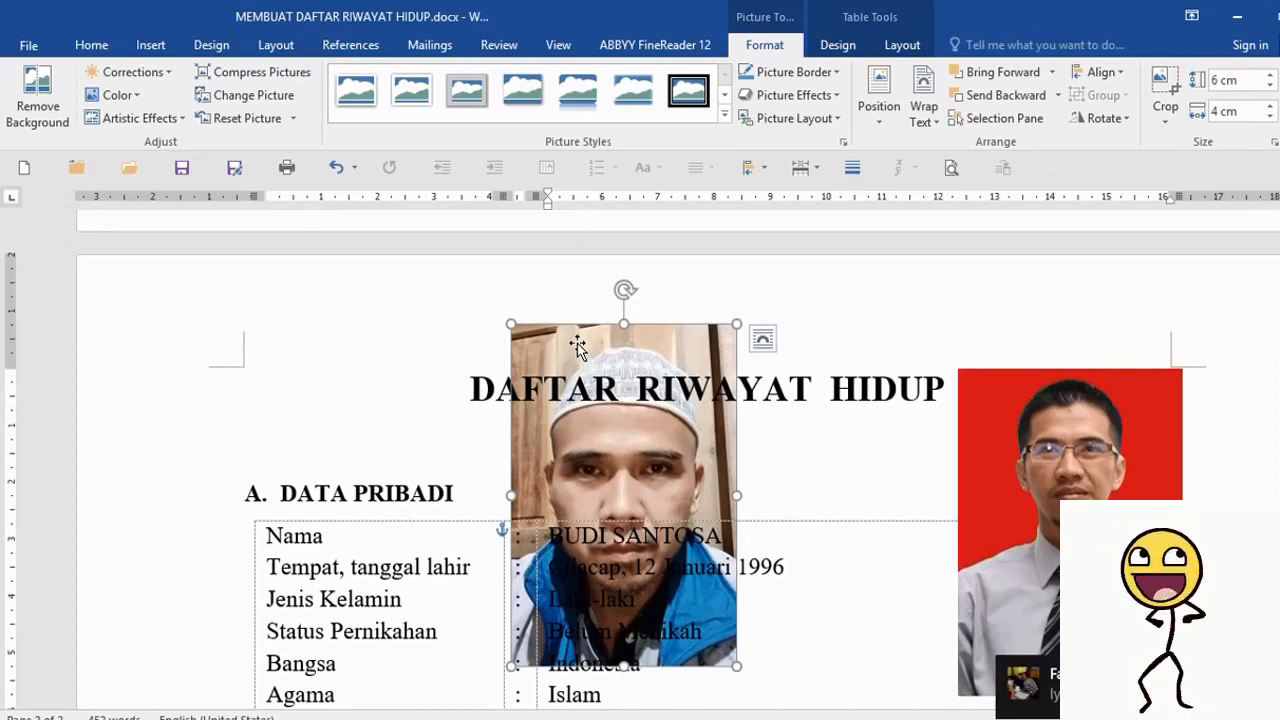
scroll(578, 345, "down", 1)
scroll(579, 343, "up", 1)
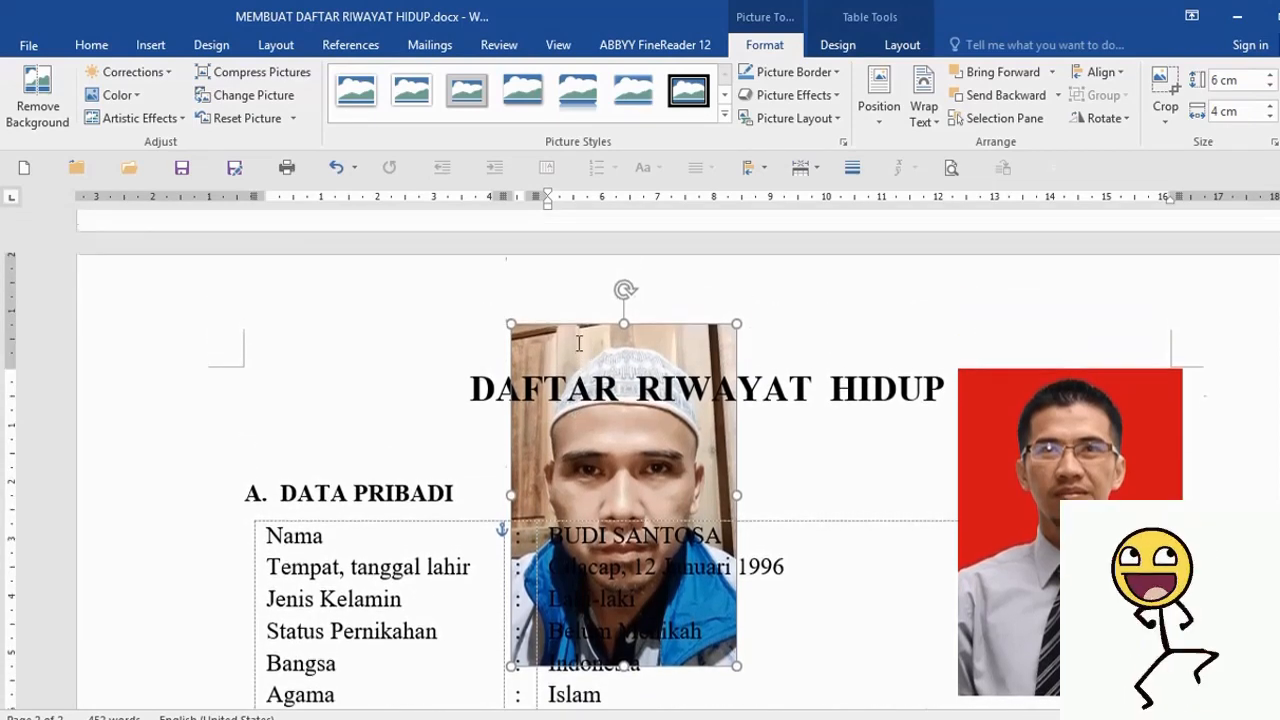
left_click_drag(578, 343, 518, 358)
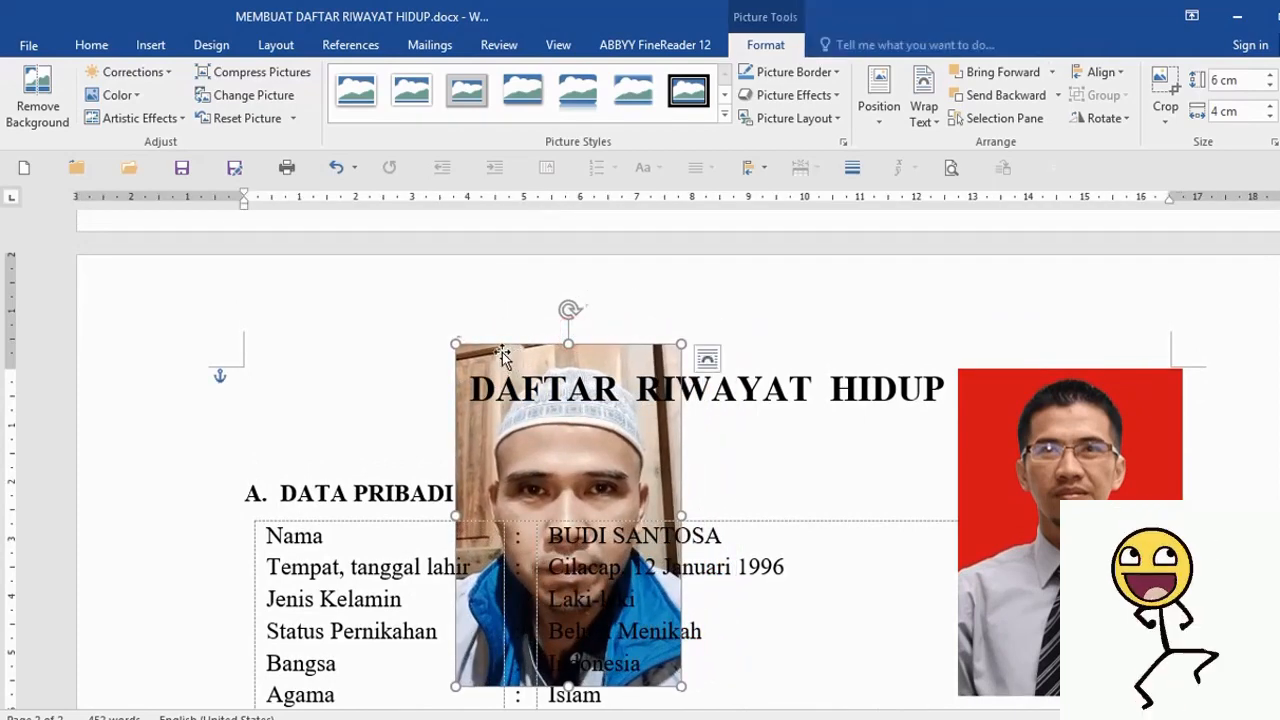
left_click(936, 121)
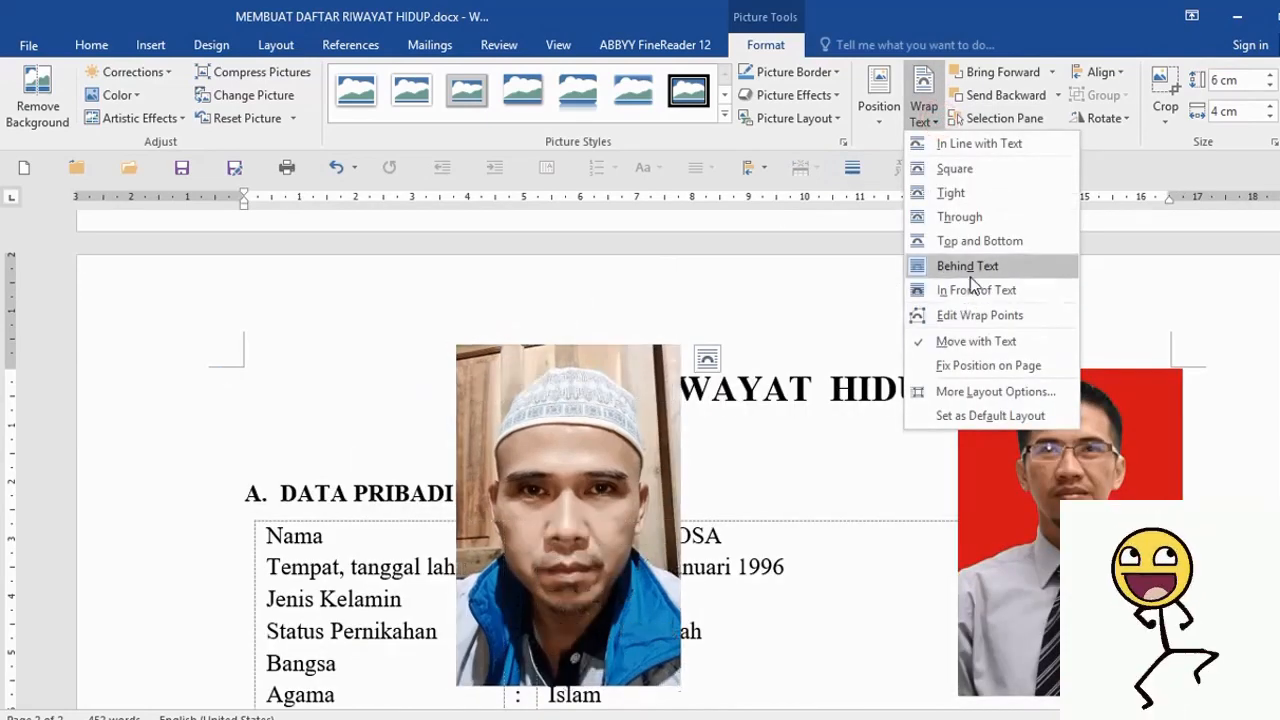